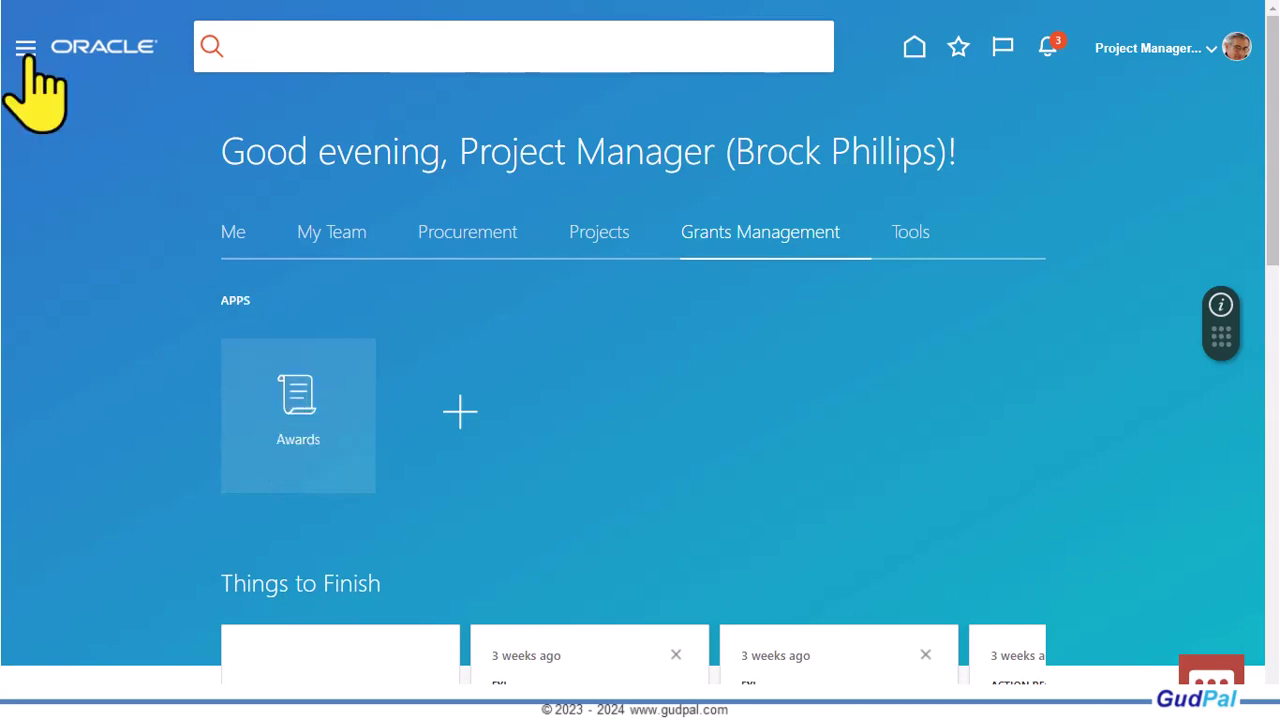
# Step: Open the Manage Awards page from the Grants Management awards overview and start creating a new award
pyautogui.click(25, 48)
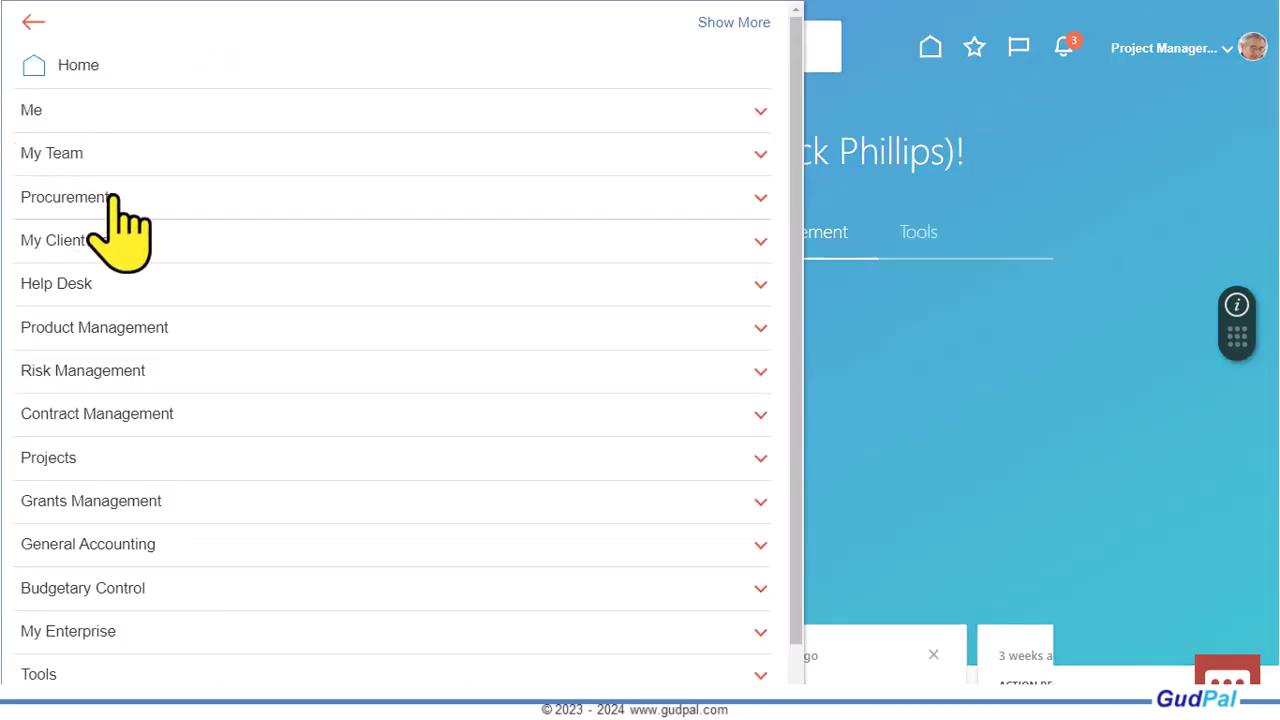
pyautogui.click(132, 500)
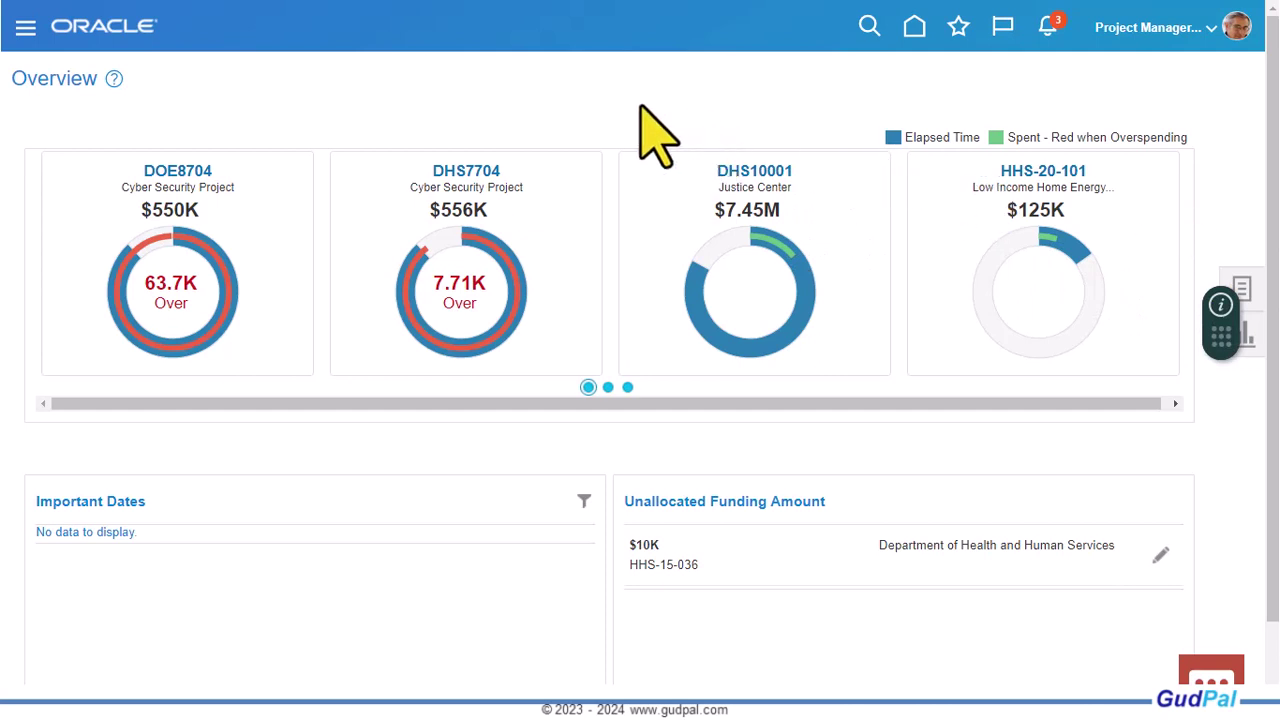
pyautogui.click(1243, 288)
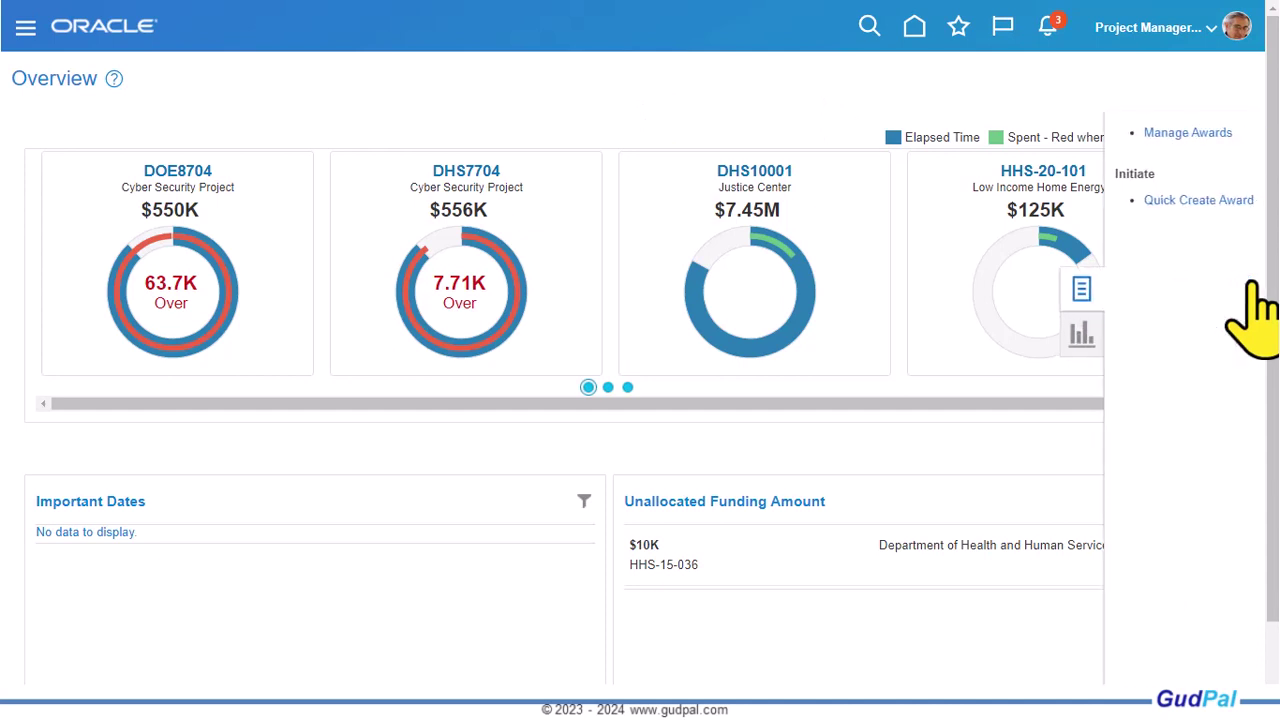
pyautogui.click(1183, 138)
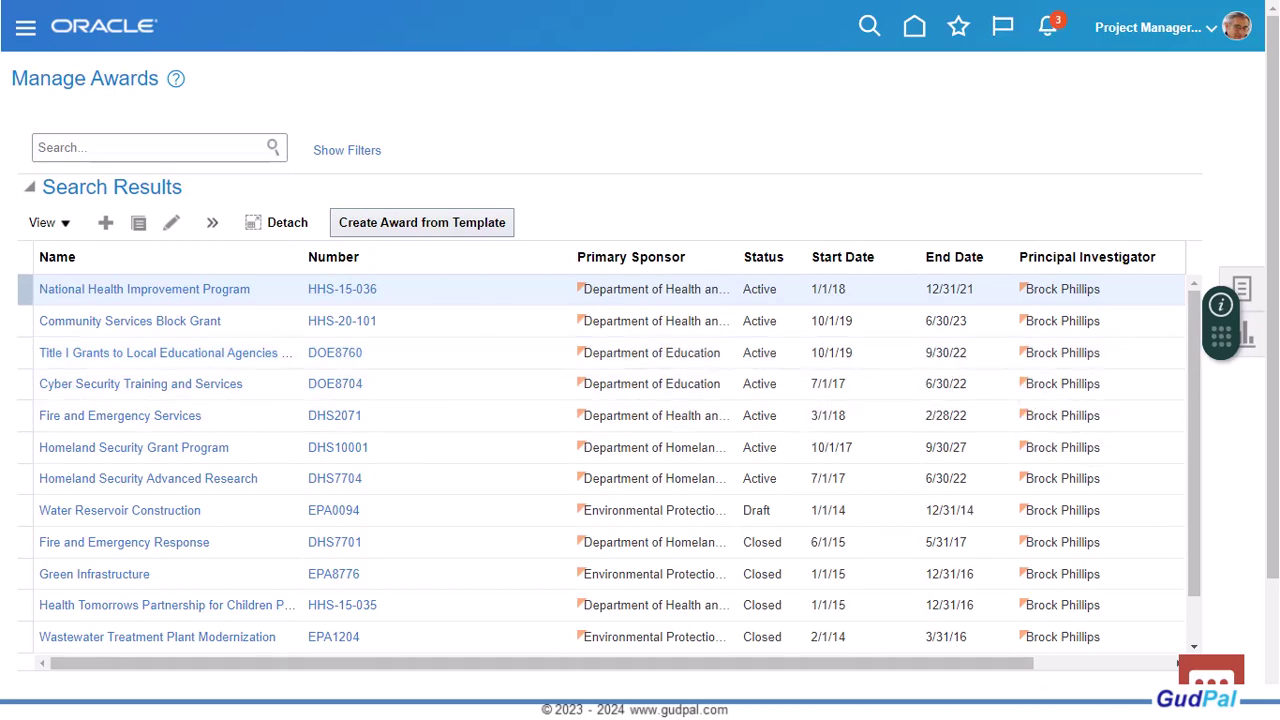
pyautogui.moveTo(1006, 667); pyautogui.dragTo(920, 660)
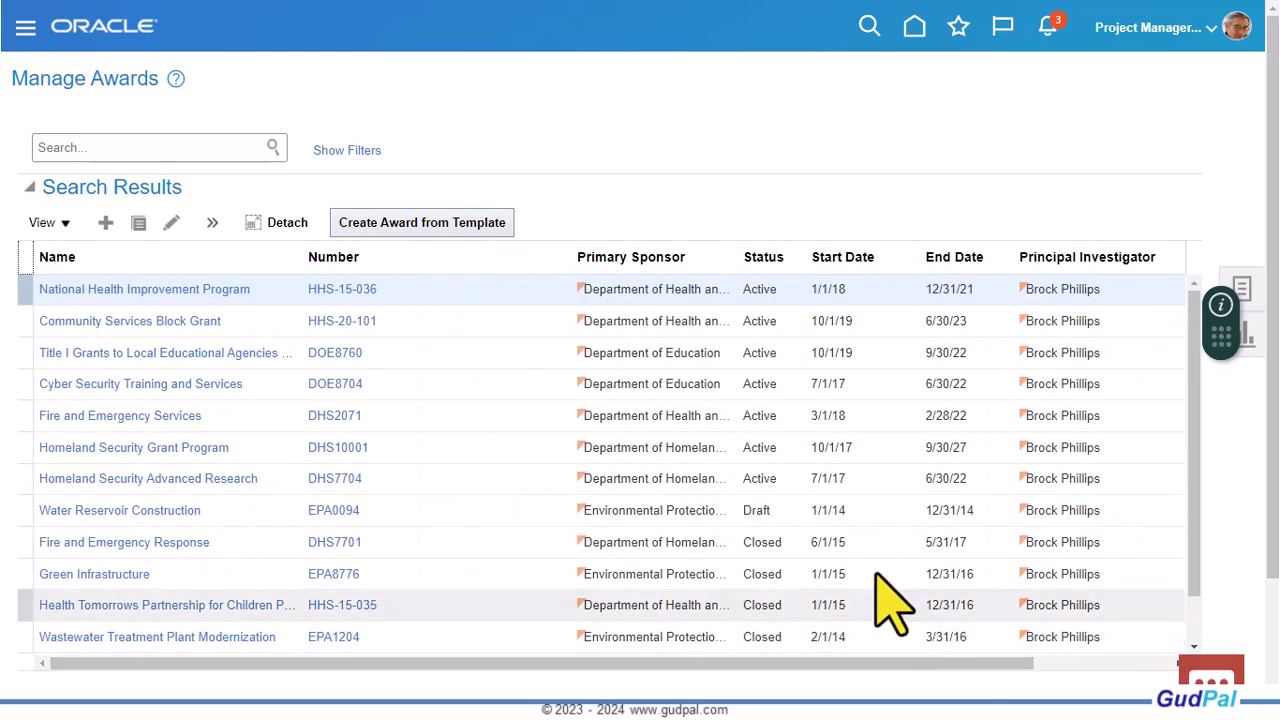
pyautogui.click(105, 228)
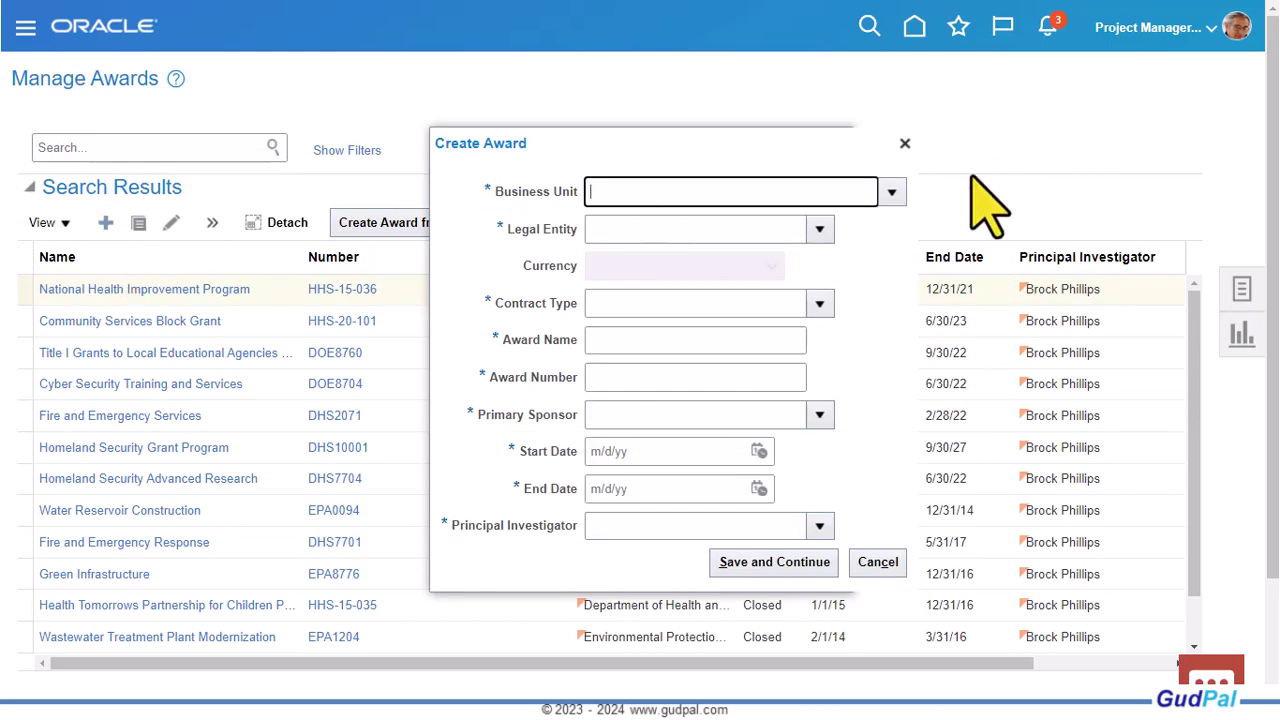
pyautogui.click(892, 193)
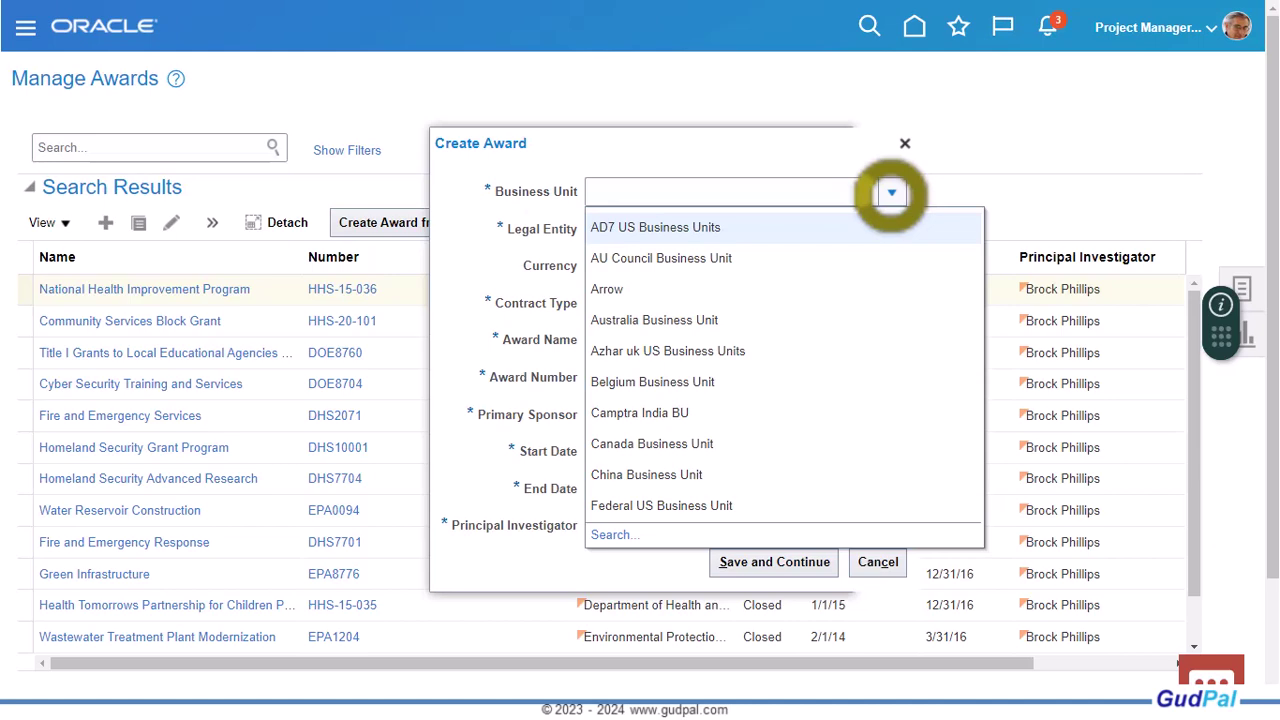
pyautogui.click(746, 188)
pyautogui.write('Ma')
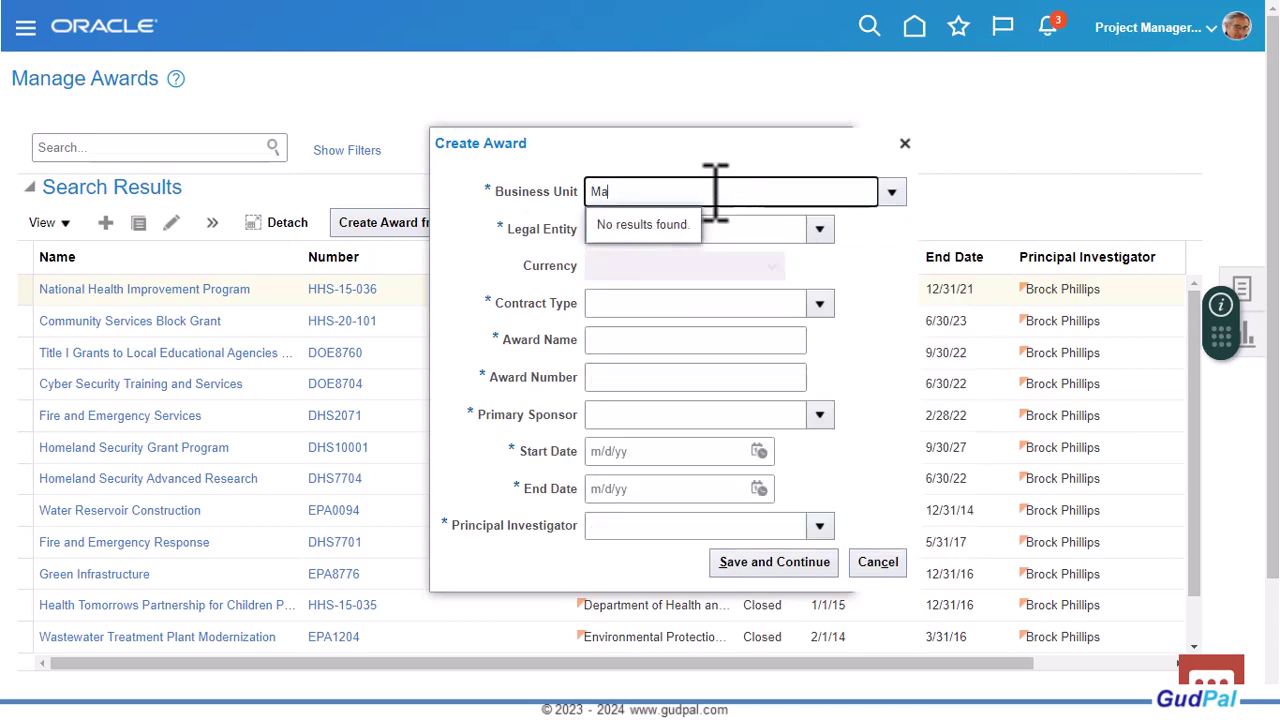
pyautogui.press('BackSpace')
pyautogui.press('BackSpace')
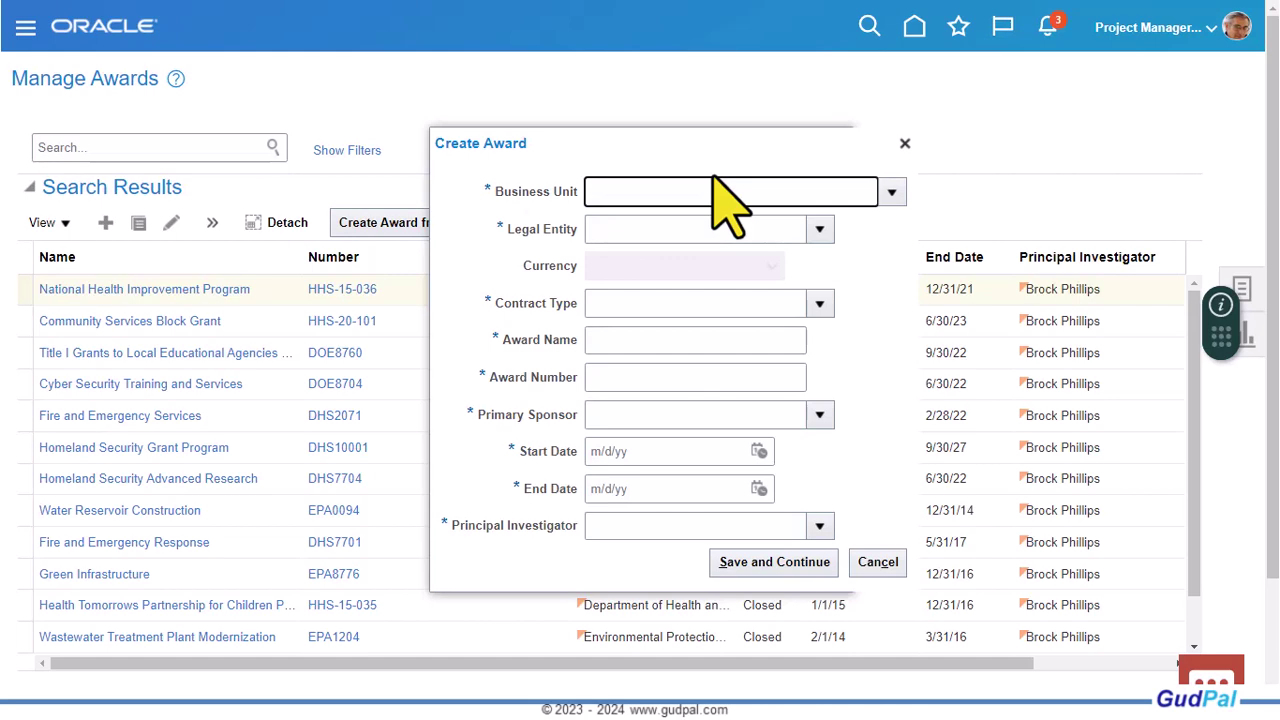
pyautogui.write('Main')
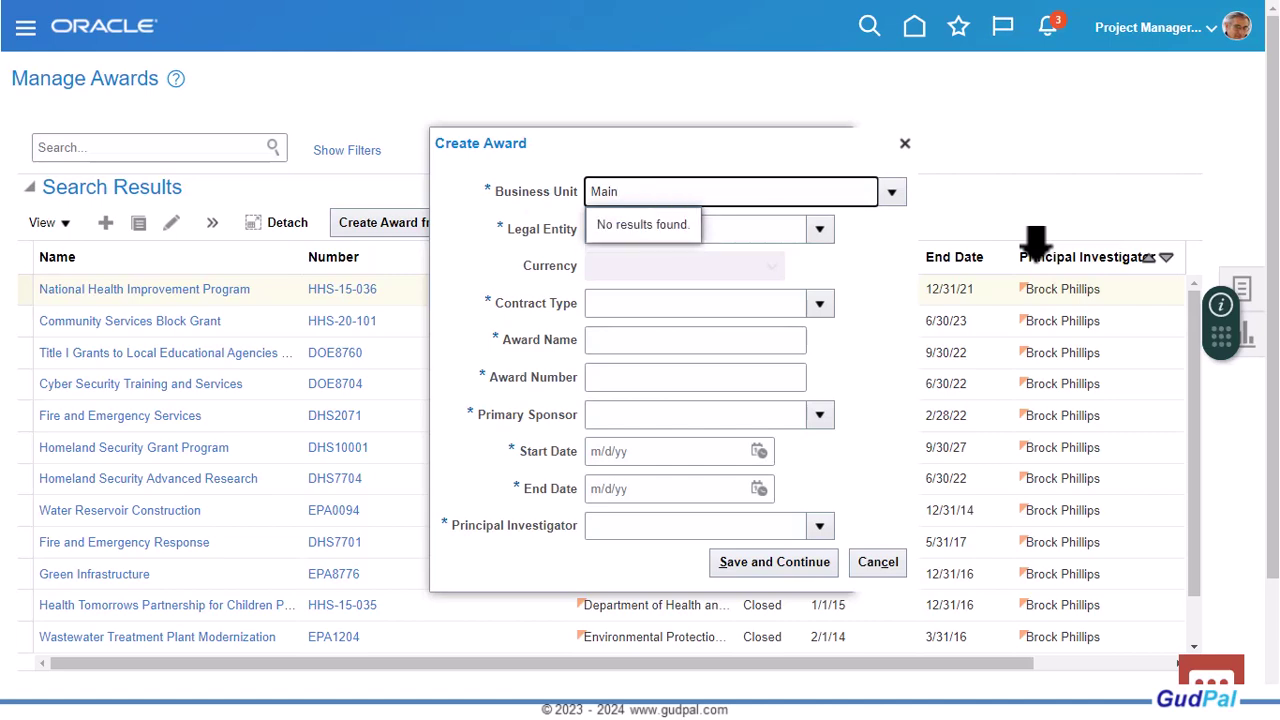
pyautogui.press('BackSpace')
pyautogui.press('BackSpace')
pyautogui.press('BackSpace')
pyautogui.press('BackSpace')
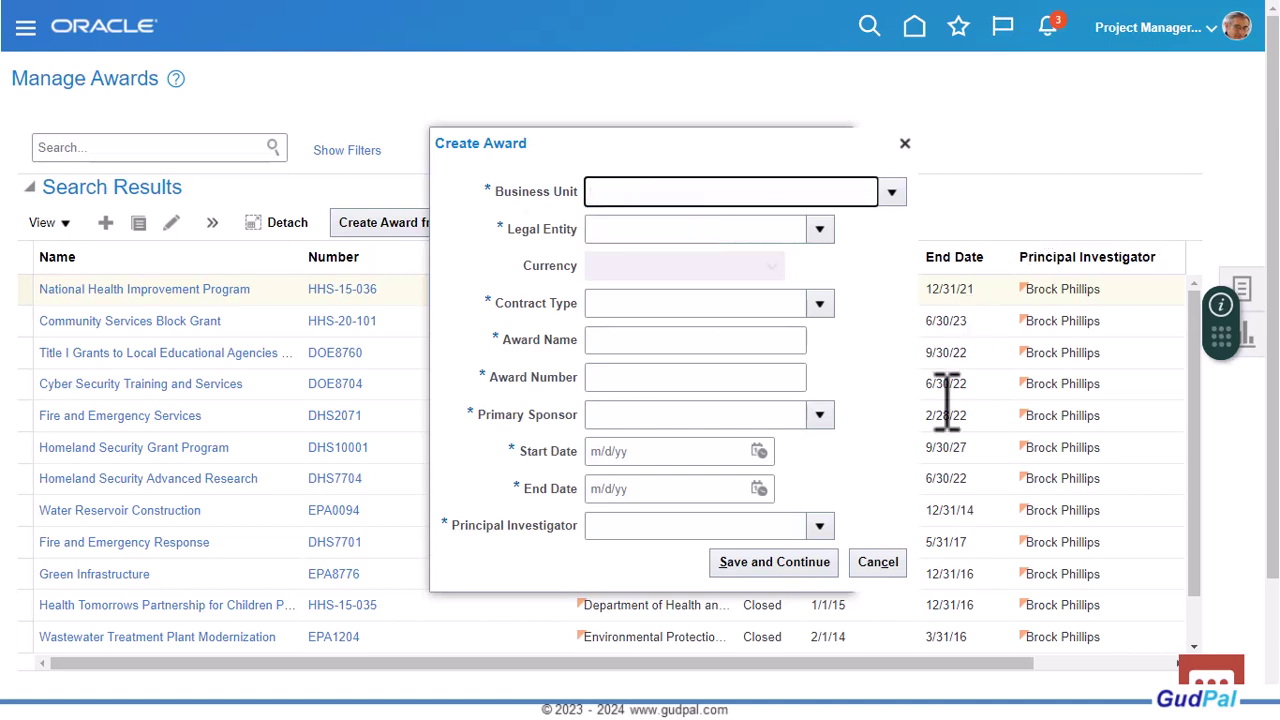
# Step: Search the business units for Progress and assign Progress US Business Unit to the award
pyautogui.click(891, 192)
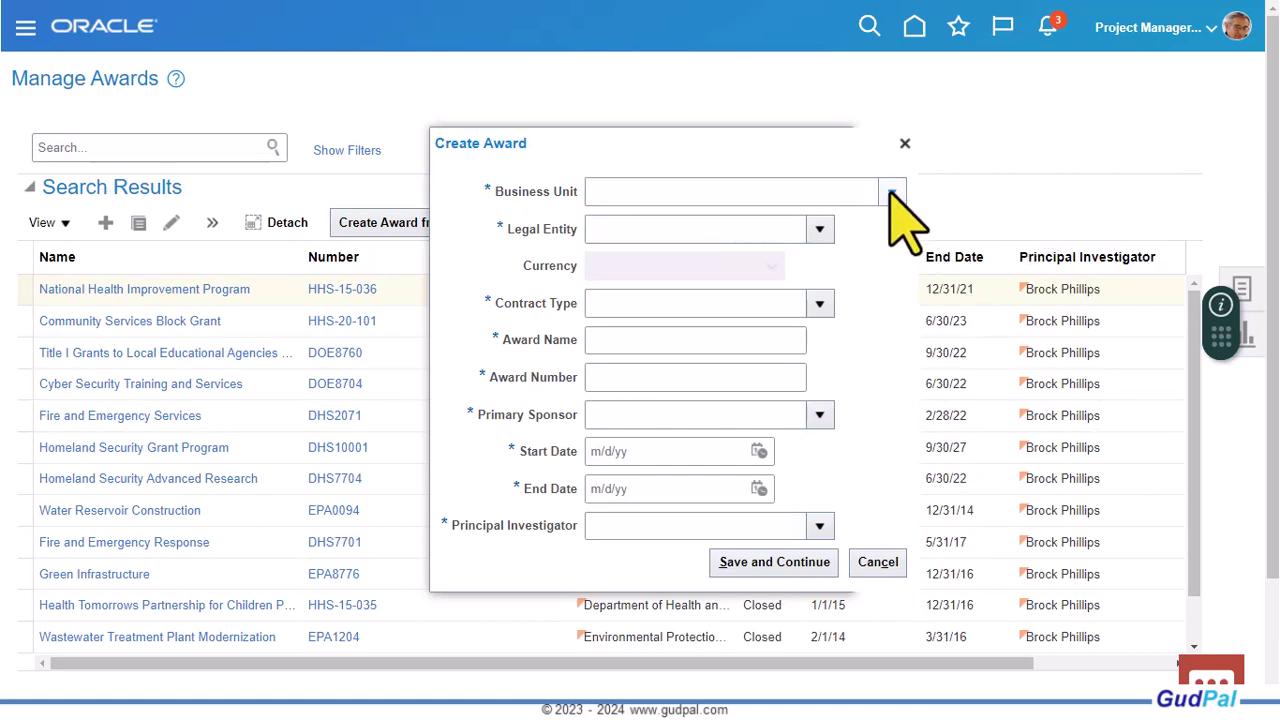
pyautogui.click(891, 192)
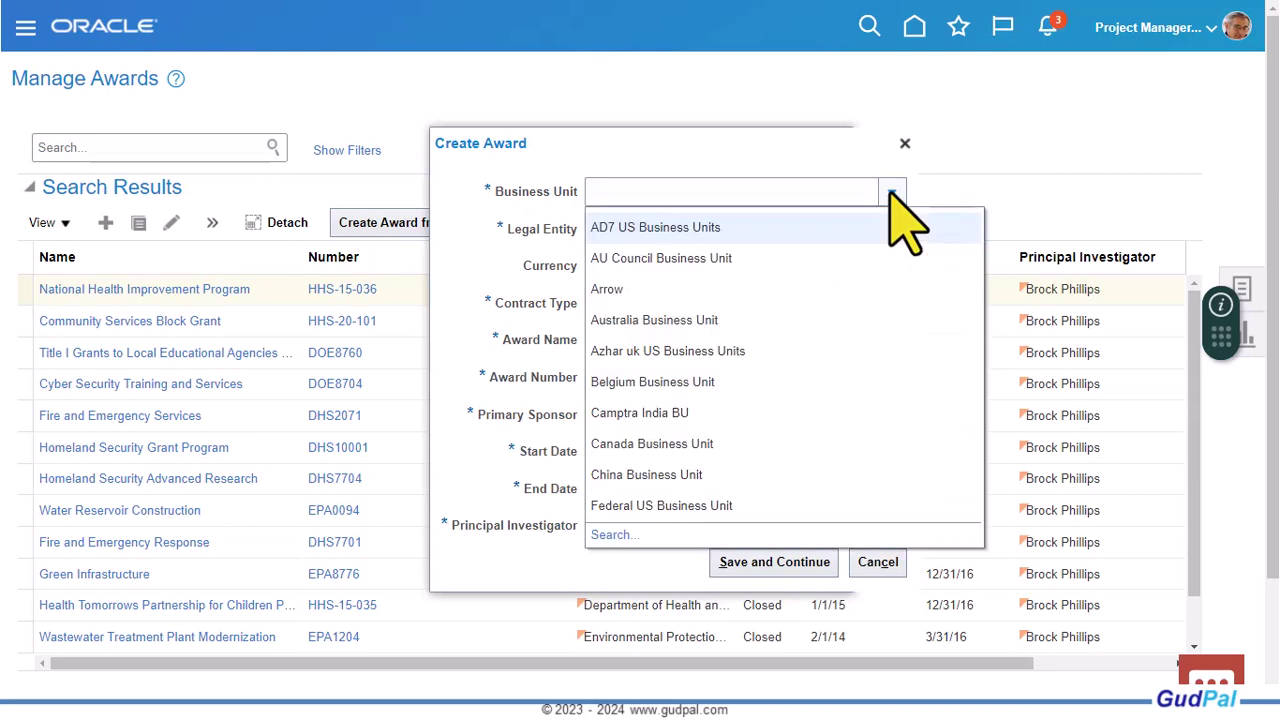
pyautogui.click(614, 536)
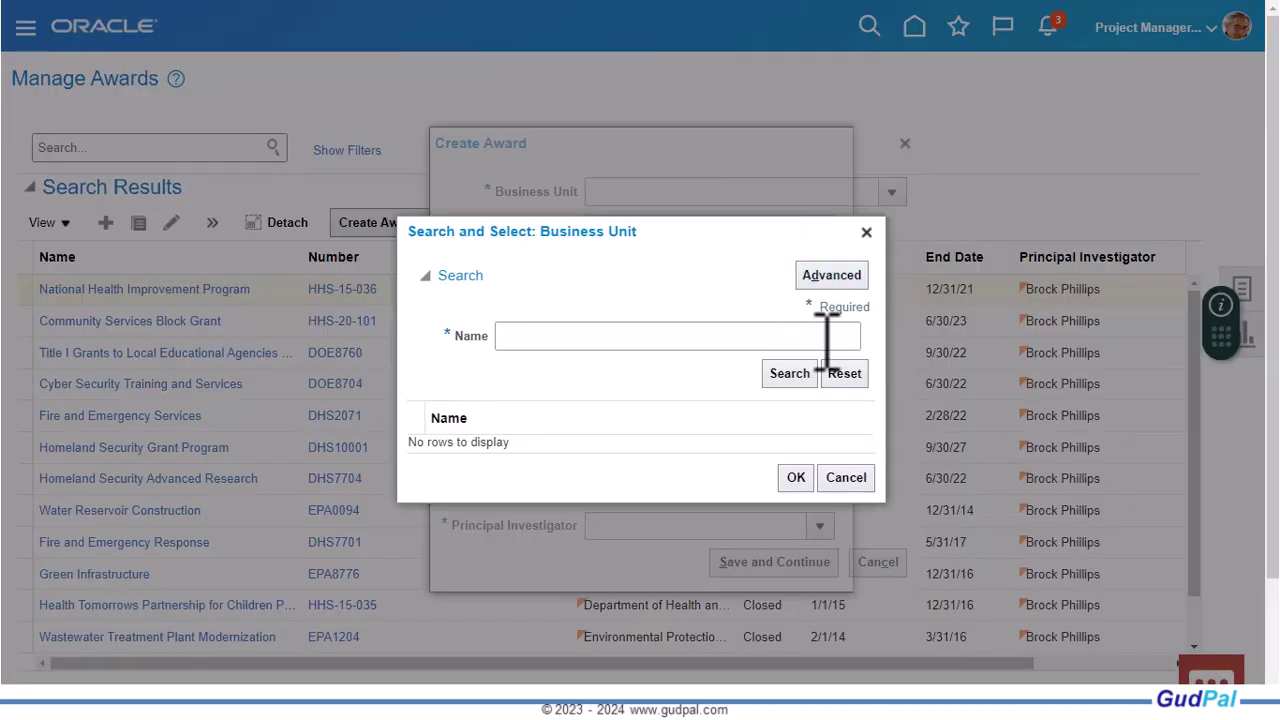
pyautogui.click(797, 335)
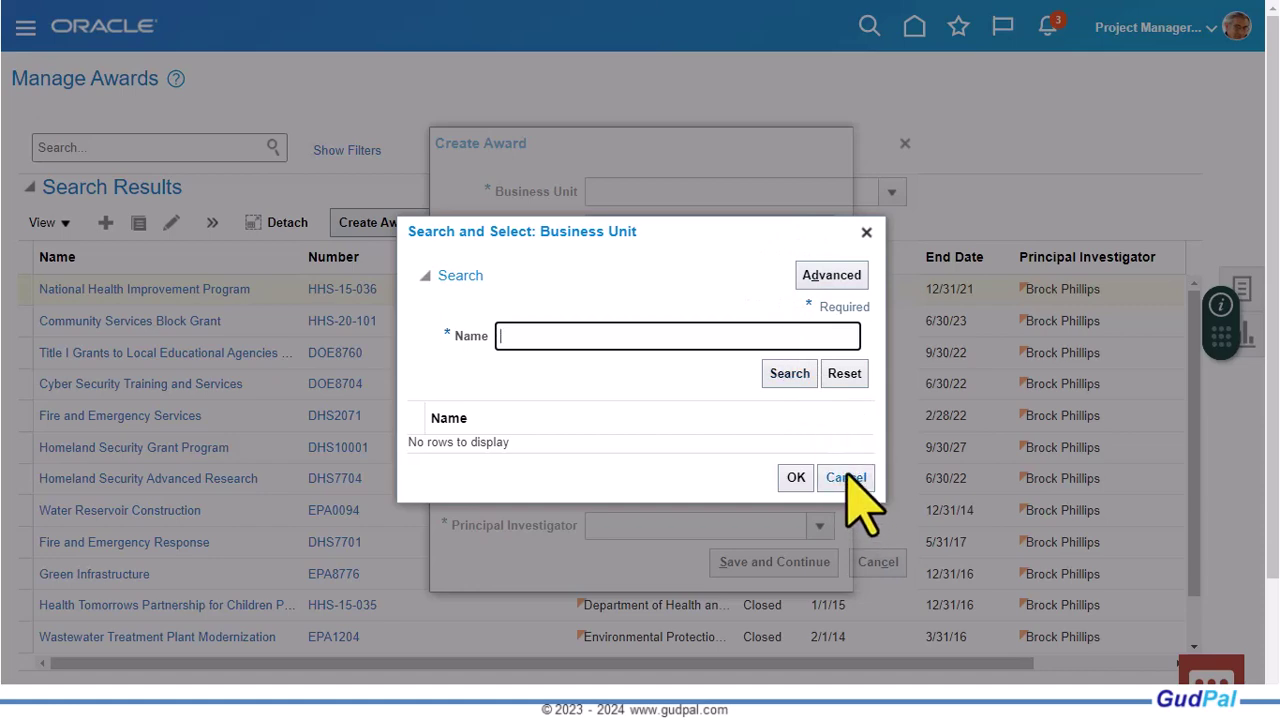
pyautogui.write('Progress')
pyautogui.click(788, 370)
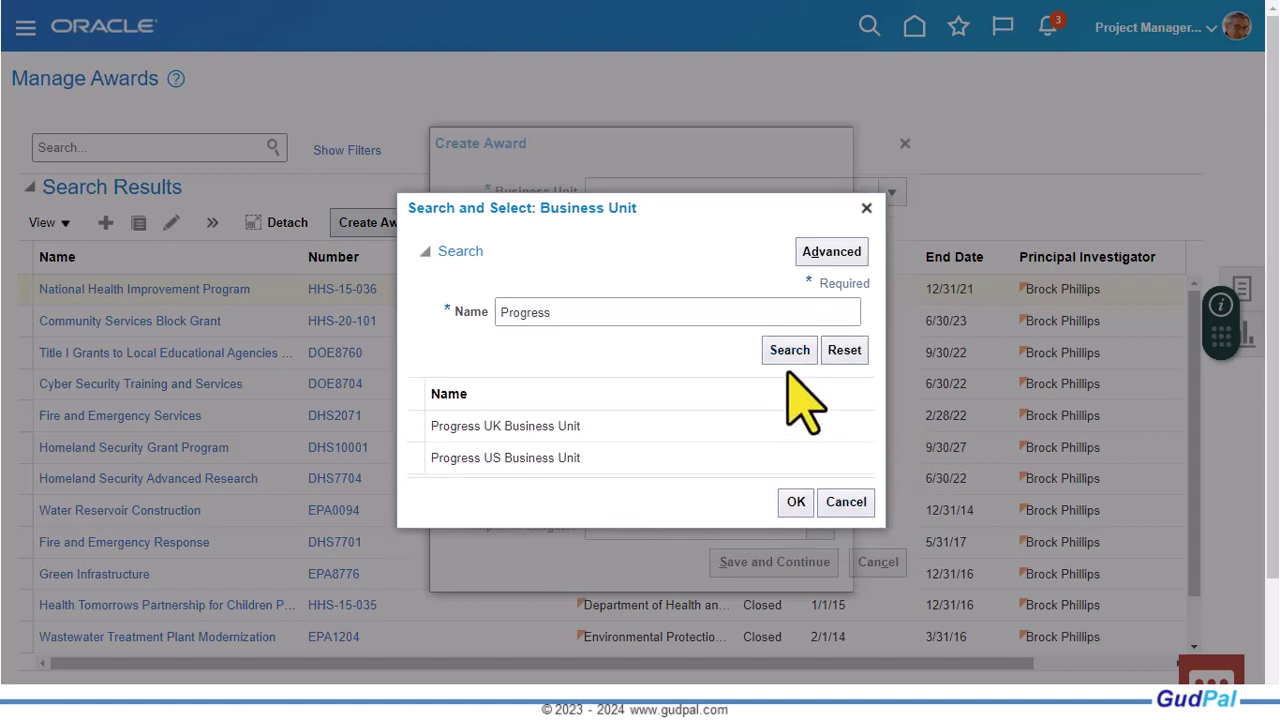
pyautogui.click(697, 466)
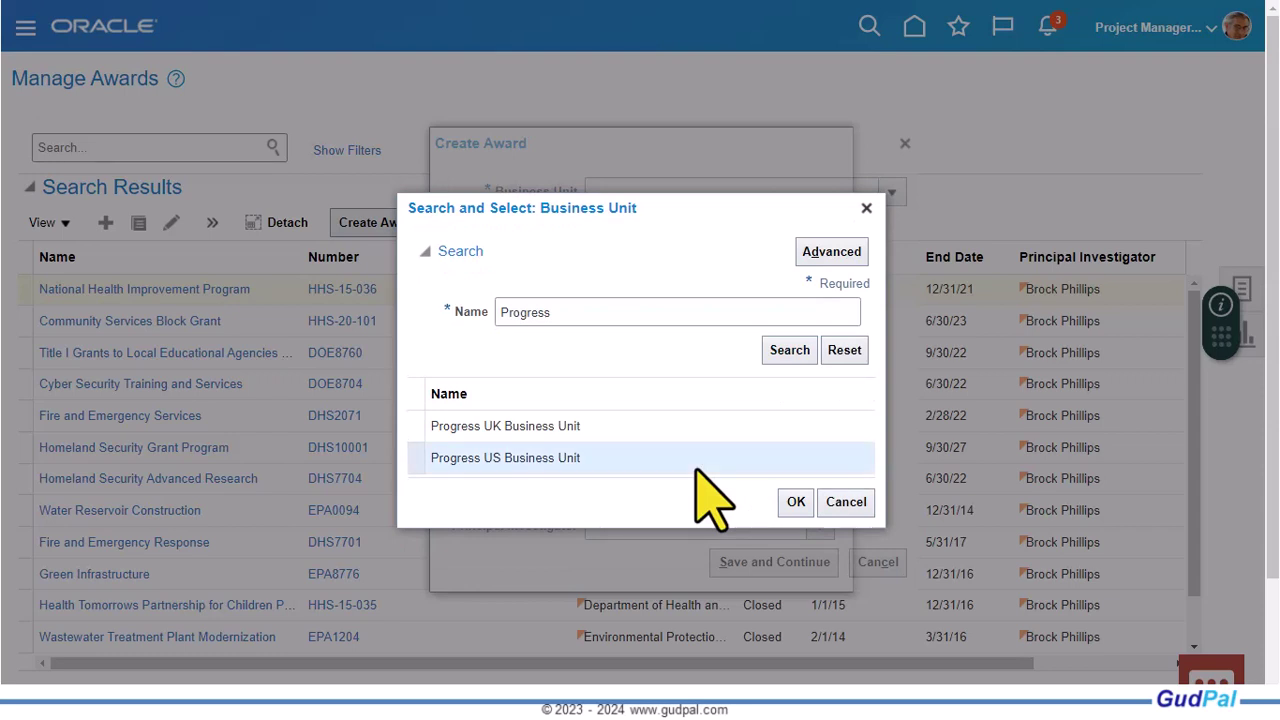
pyautogui.click(795, 502)
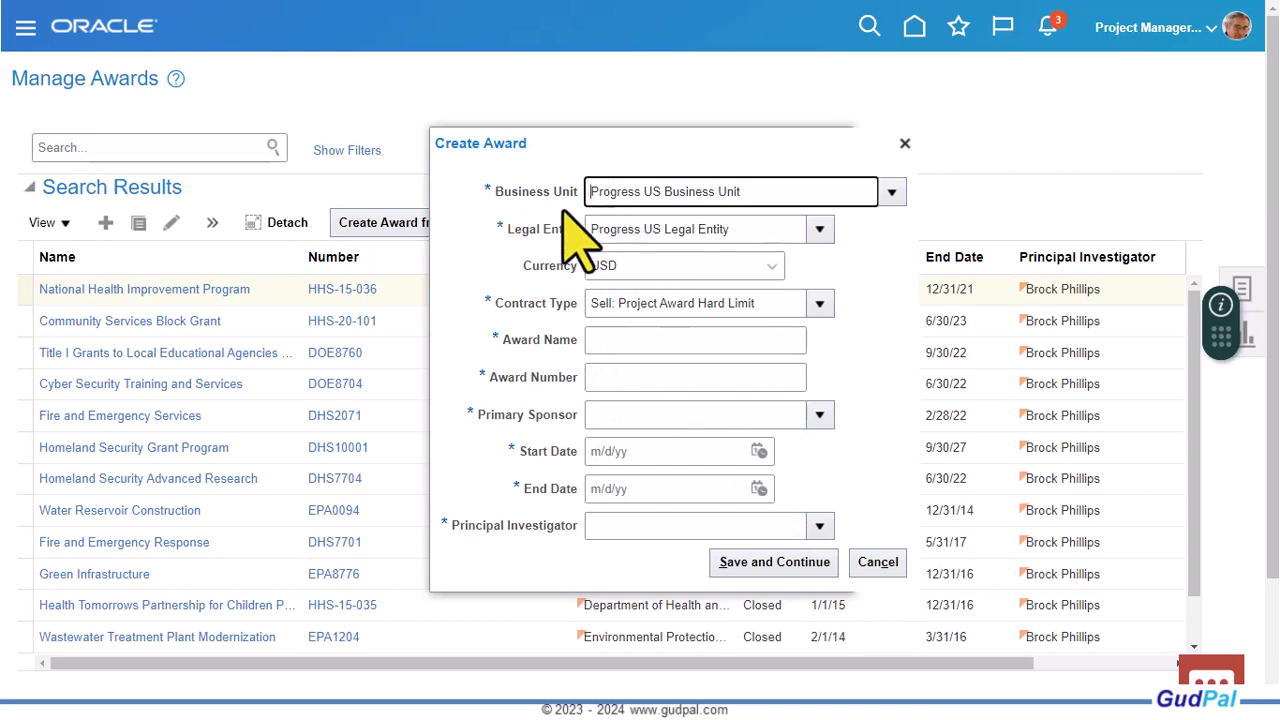
pyautogui.click(679, 265)
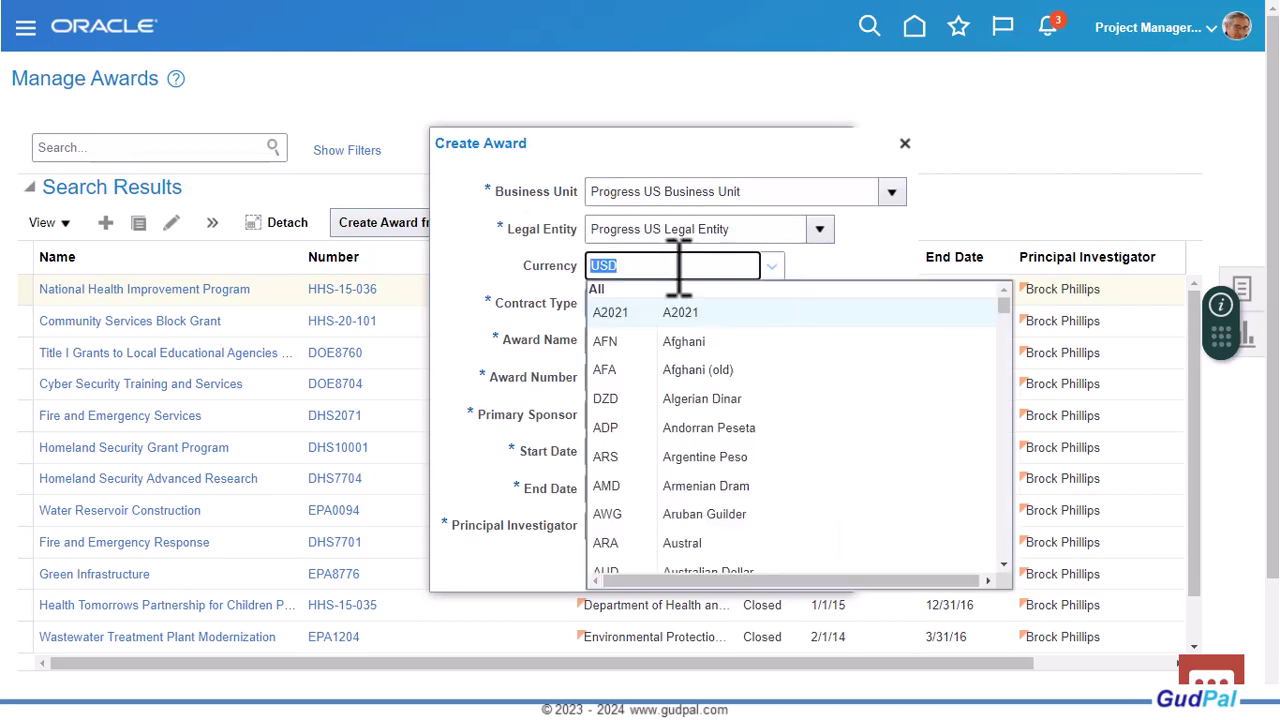
pyautogui.click(509, 300)
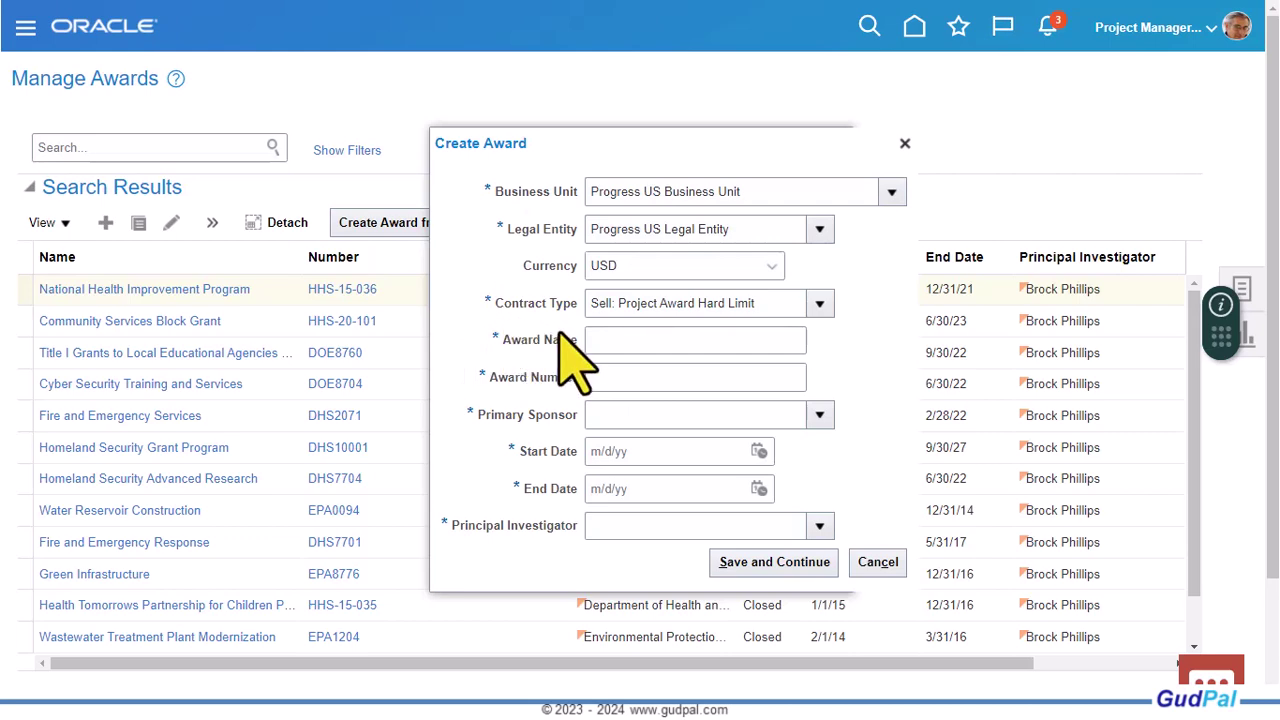
pyautogui.click(820, 304)
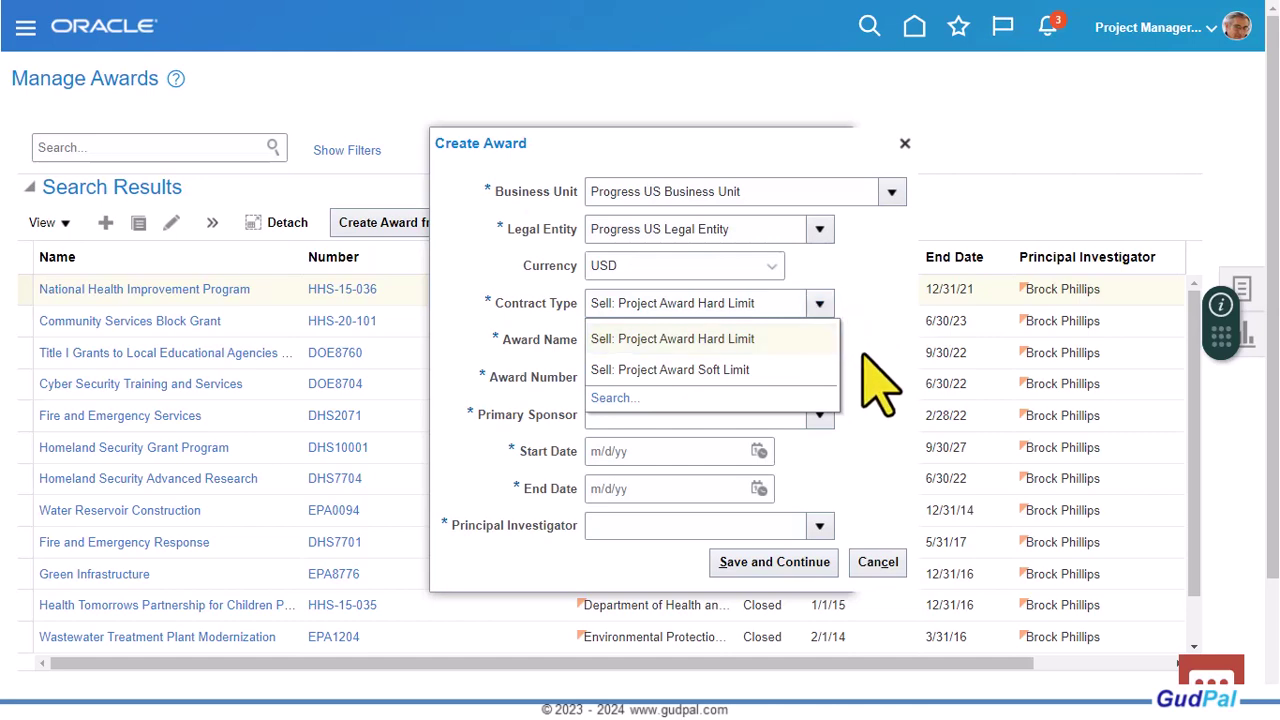
pyautogui.click(857, 393)
# Step: Name the award "Department of Housing Grant - 18122021" and set its award number to 18122021
pyautogui.click(670, 348)
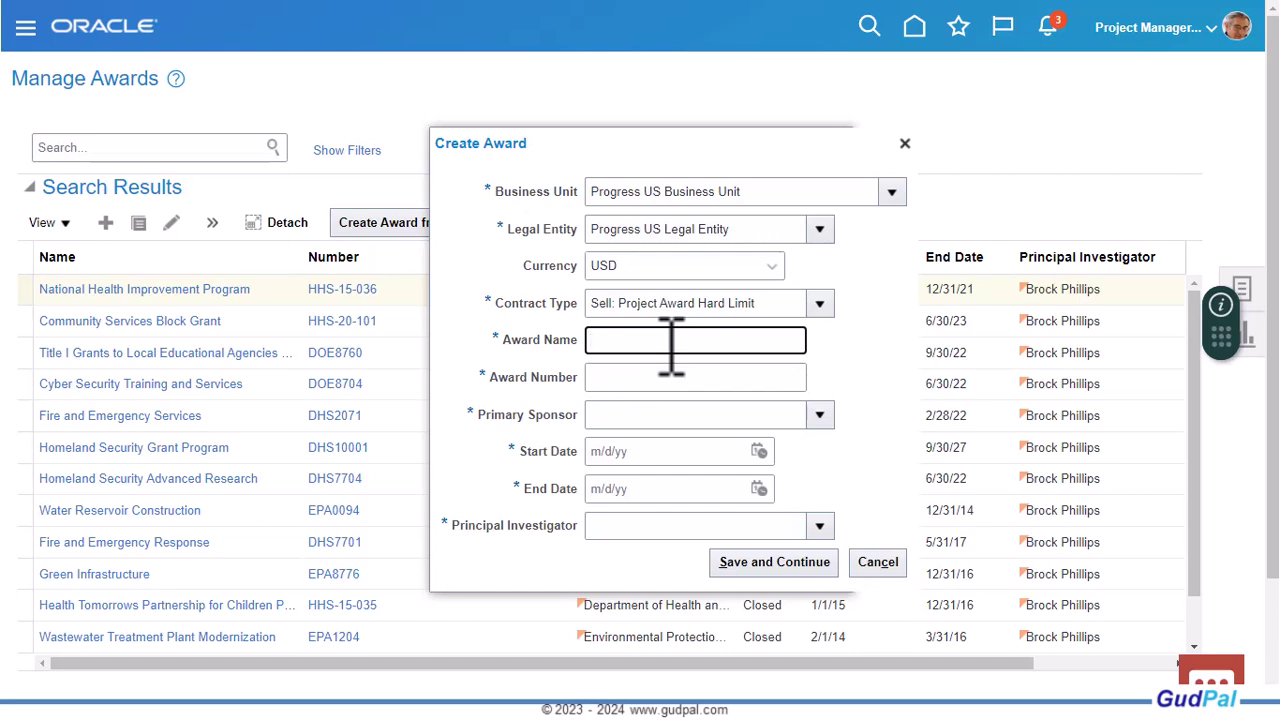
pyautogui.write('Department of Housing Grant - 18')
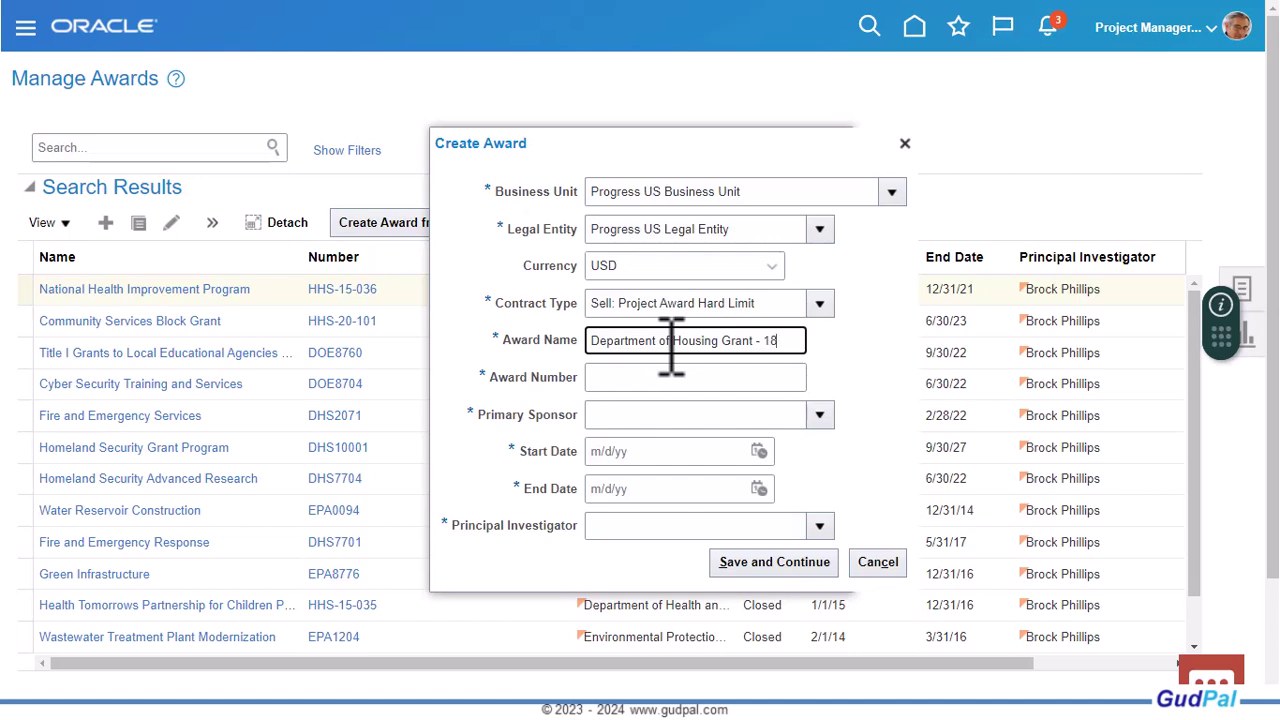
pyautogui.write('122021')
pyautogui.press('Tab')
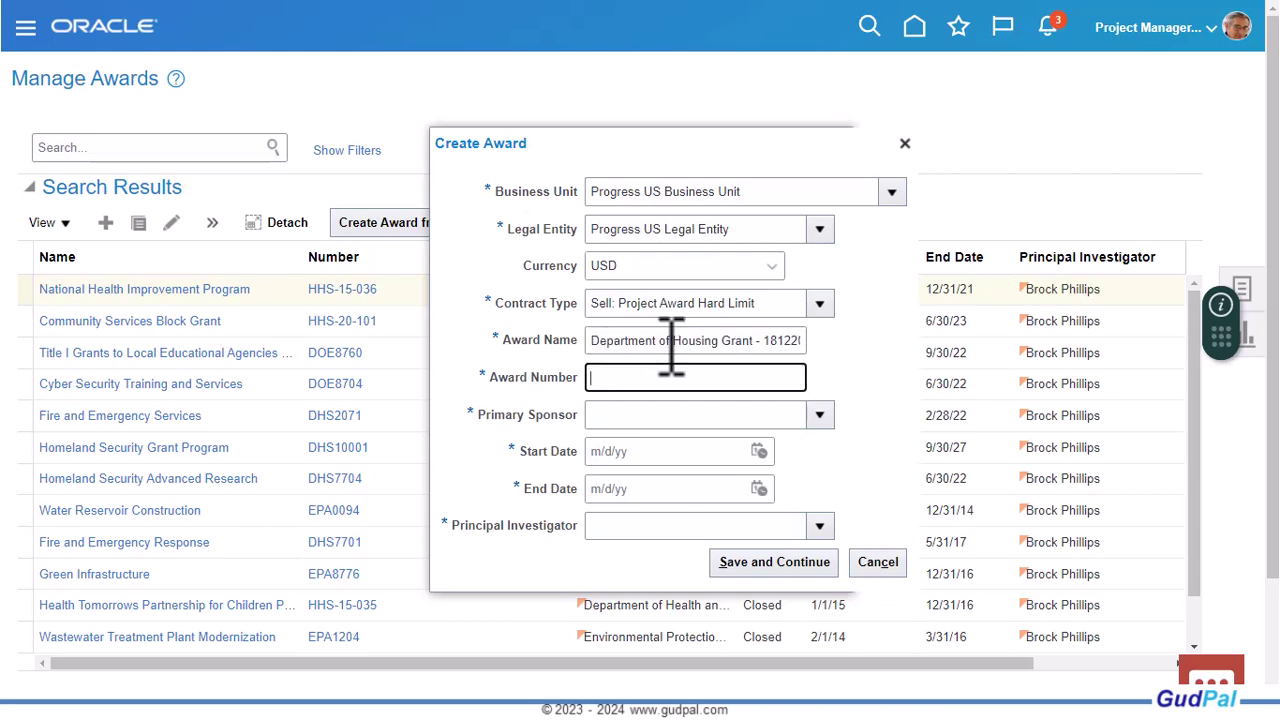
pyautogui.write('18122021')
# Step: Set the primary sponsor to Department of Health and Human Services
pyautogui.click(752, 416)
pyautogui.click(820, 415)
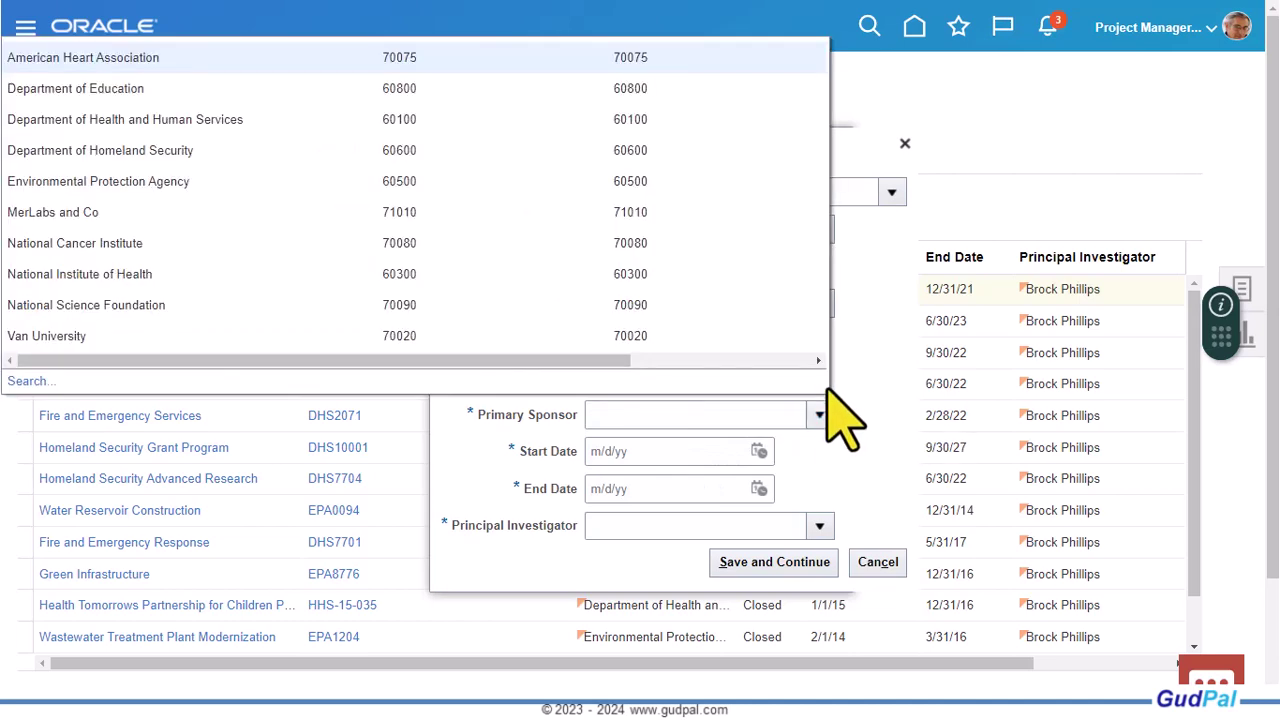
pyautogui.click(408, 122)
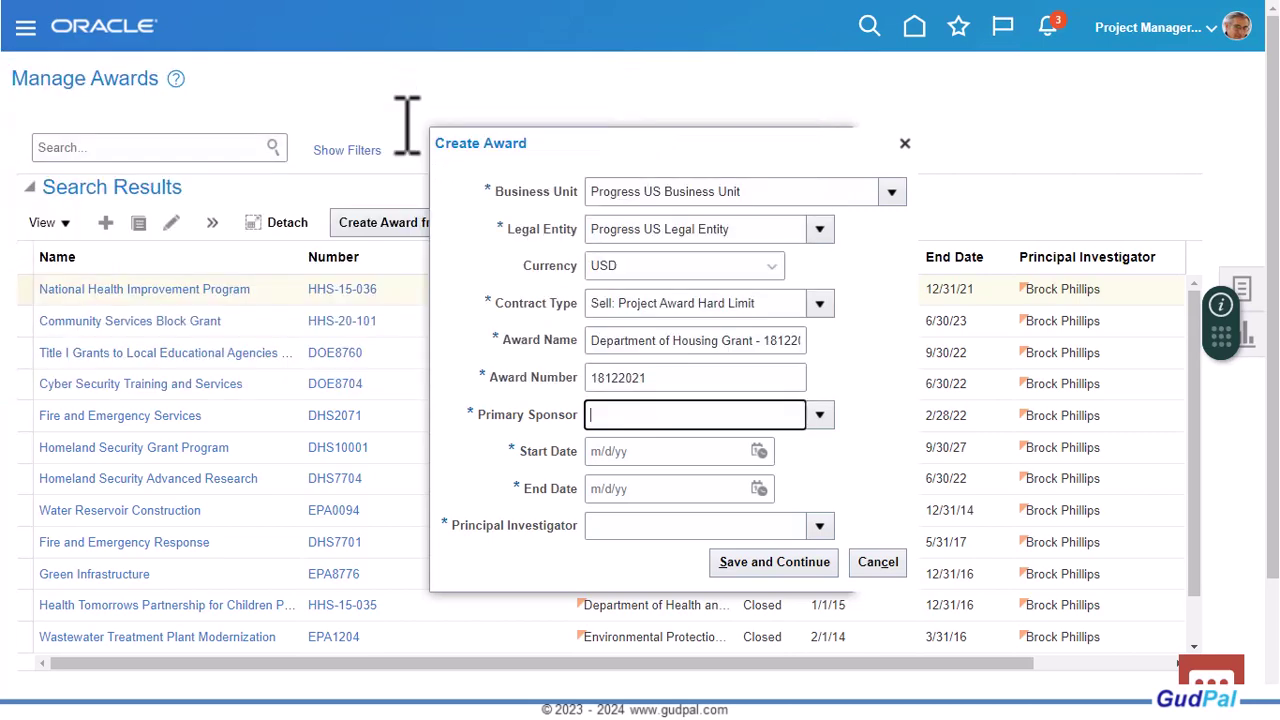
# Step: Rename the award as "DHHS - 18122021", replacing the housing grant wording
pyautogui.click(680, 340)
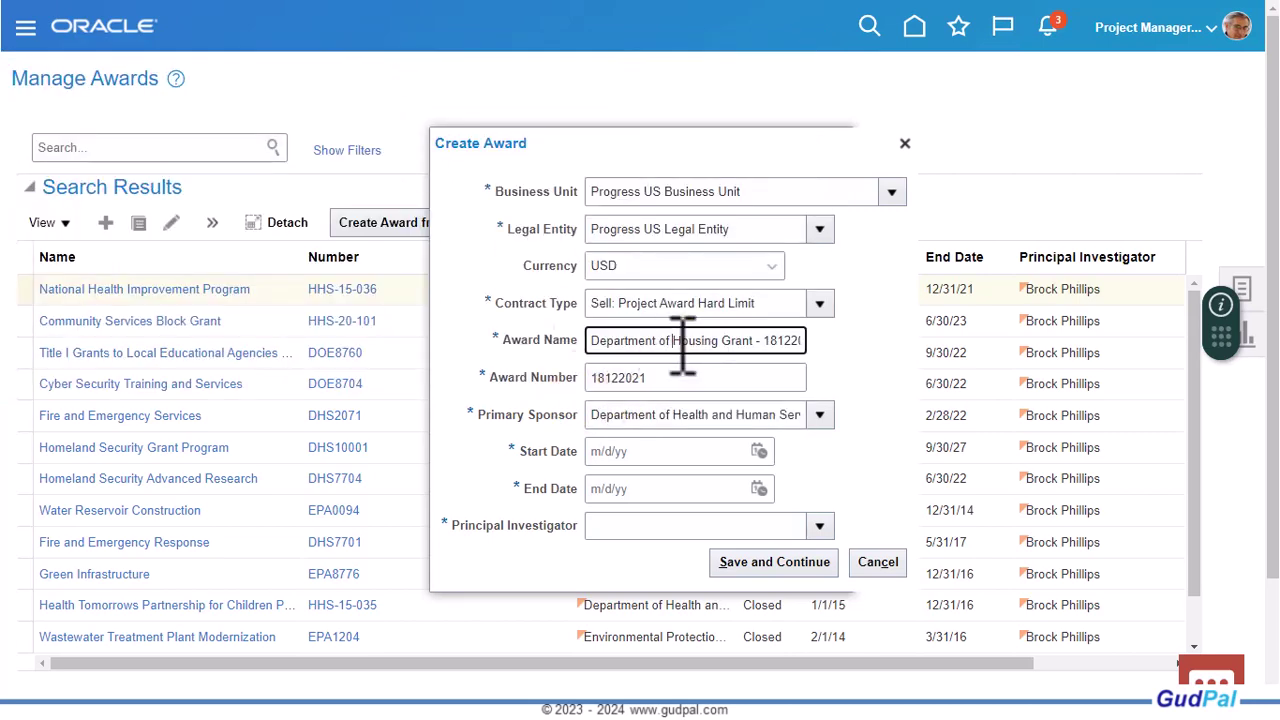
pyautogui.moveTo(682, 340); pyautogui.dragTo(710, 340)
pyautogui.click(757, 340)
pyautogui.moveTo(763, 340); pyautogui.dragTo(522, 400)
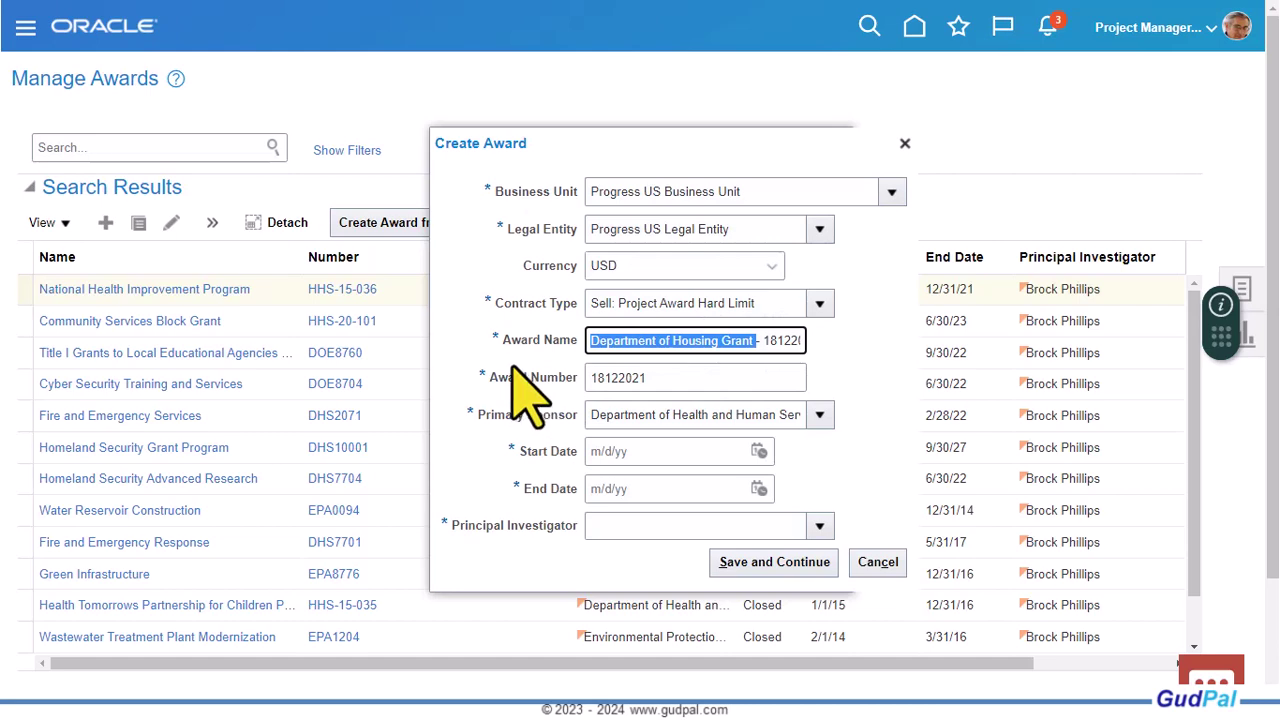
pyautogui.write('H')
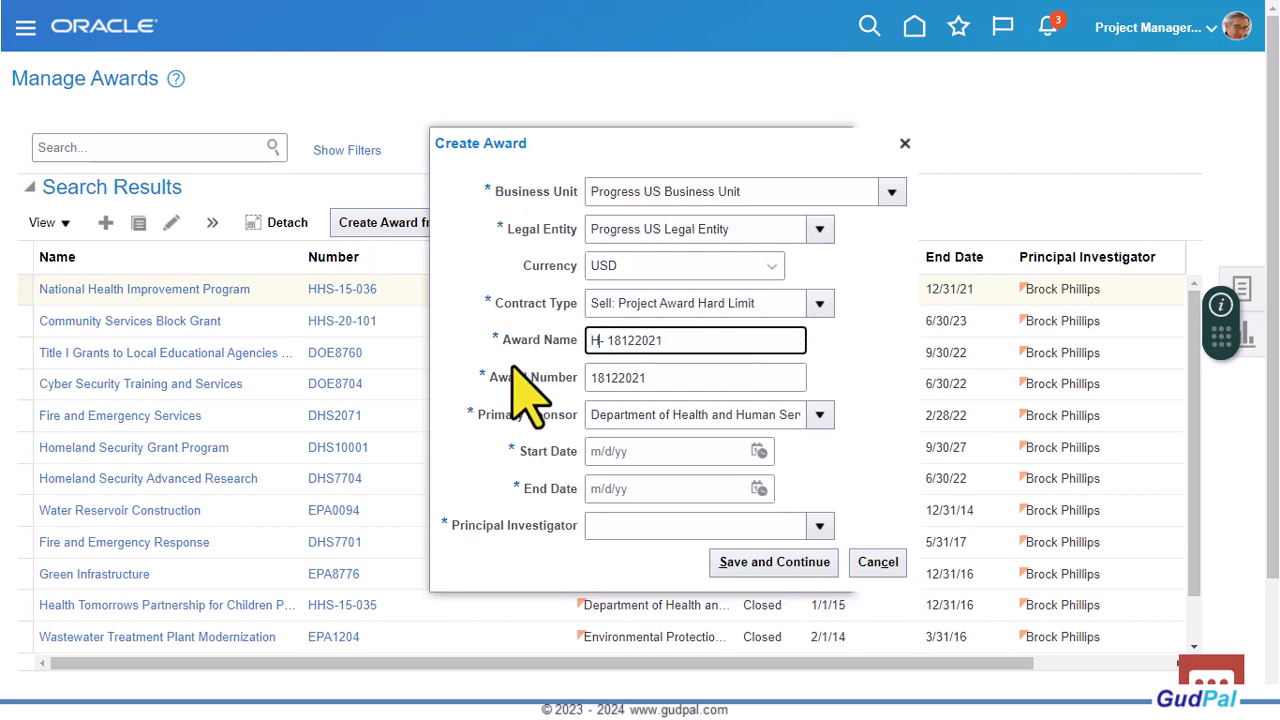
pyautogui.write('HHS')
pyautogui.hotkey('shift', 'Right')
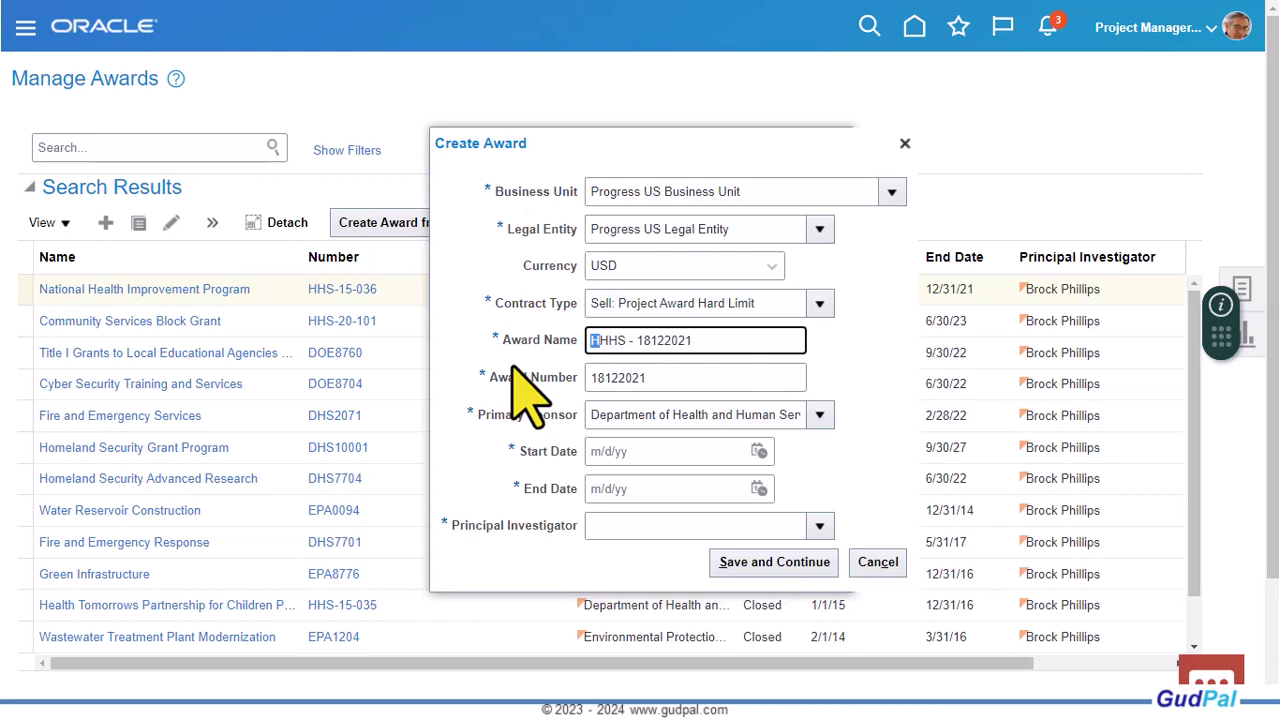
pyautogui.write('D')
pyautogui.press('Tab')
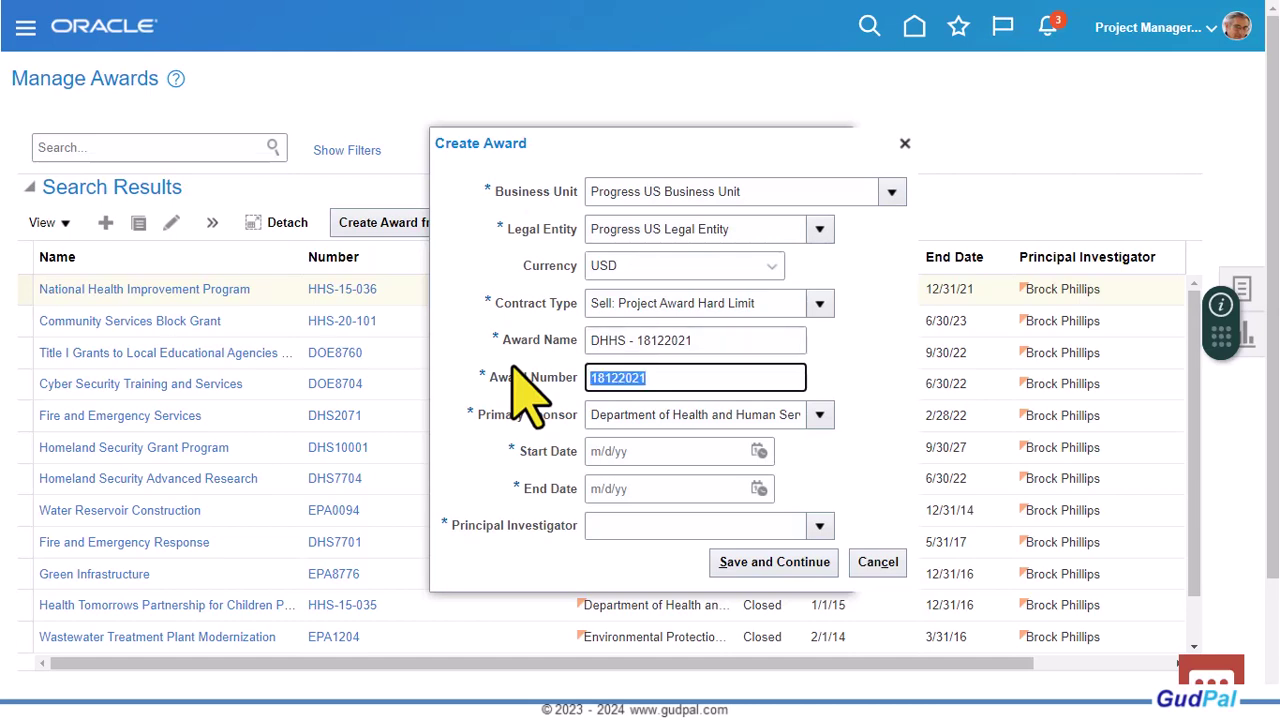
pyautogui.click(659, 376)
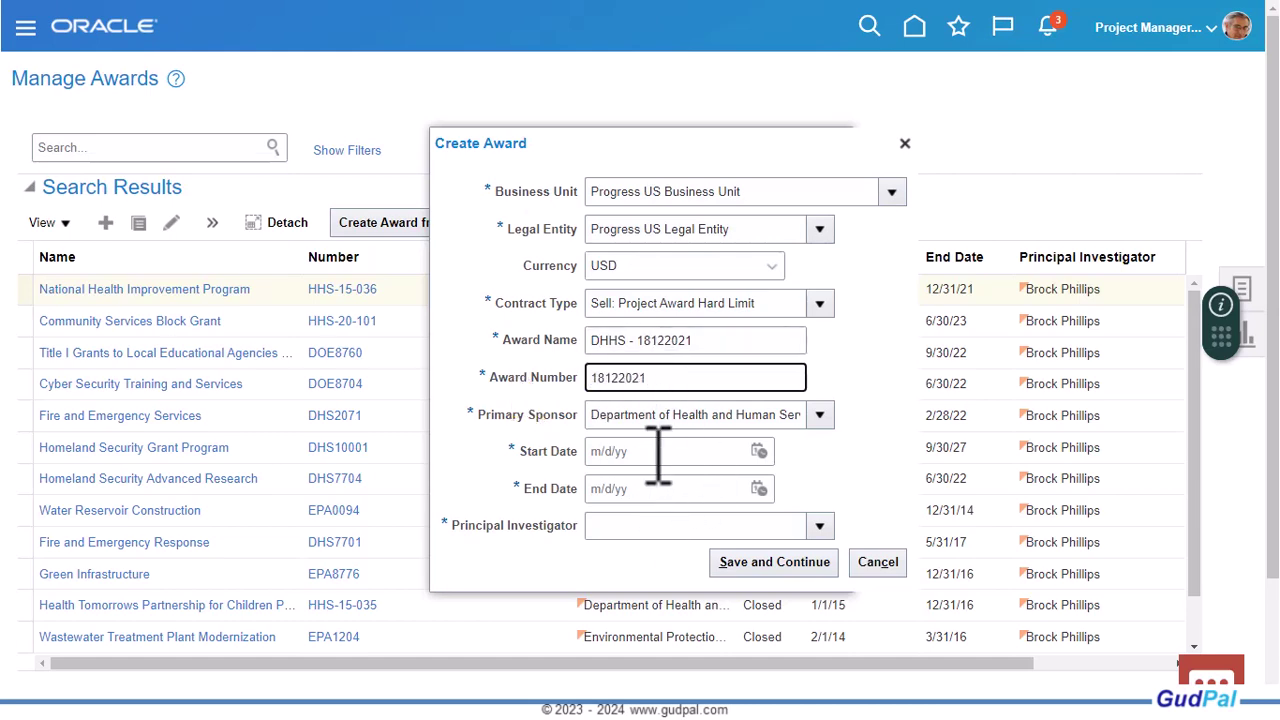
# Step: Set the award's start date to 12/17/21
pyautogui.click(657, 451)
pyautogui.click(760, 452)
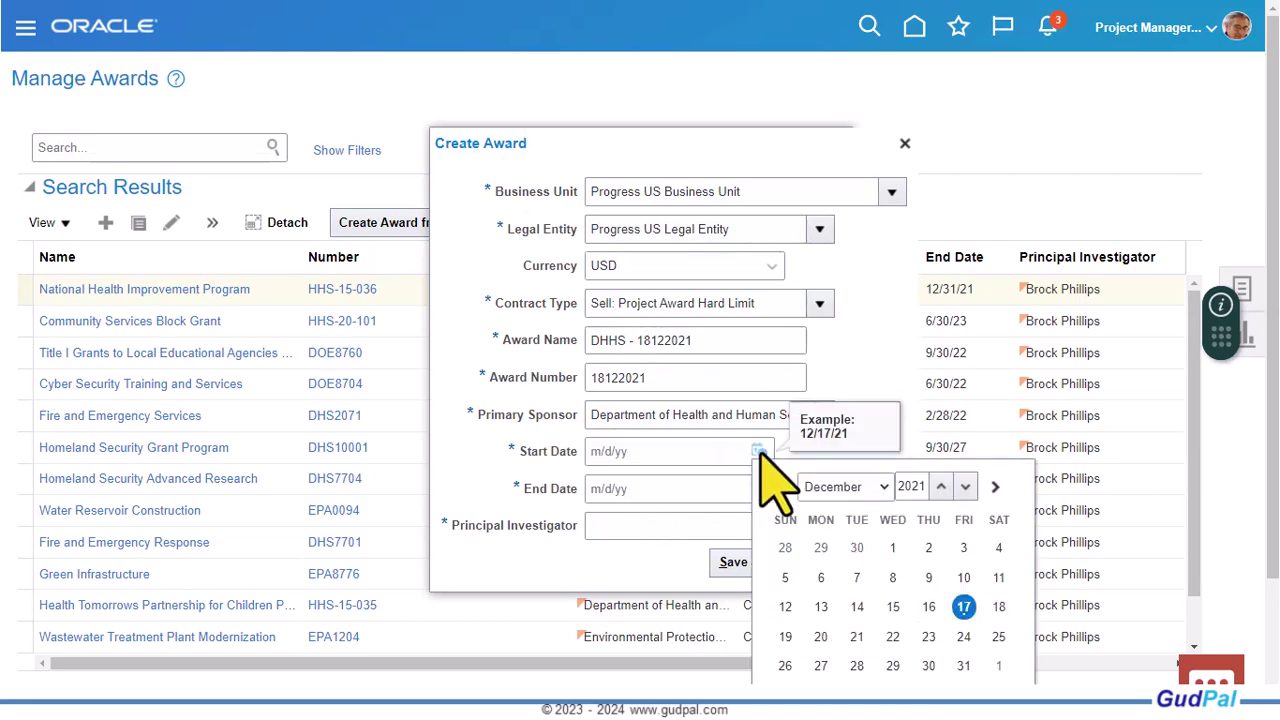
pyautogui.click(963, 607)
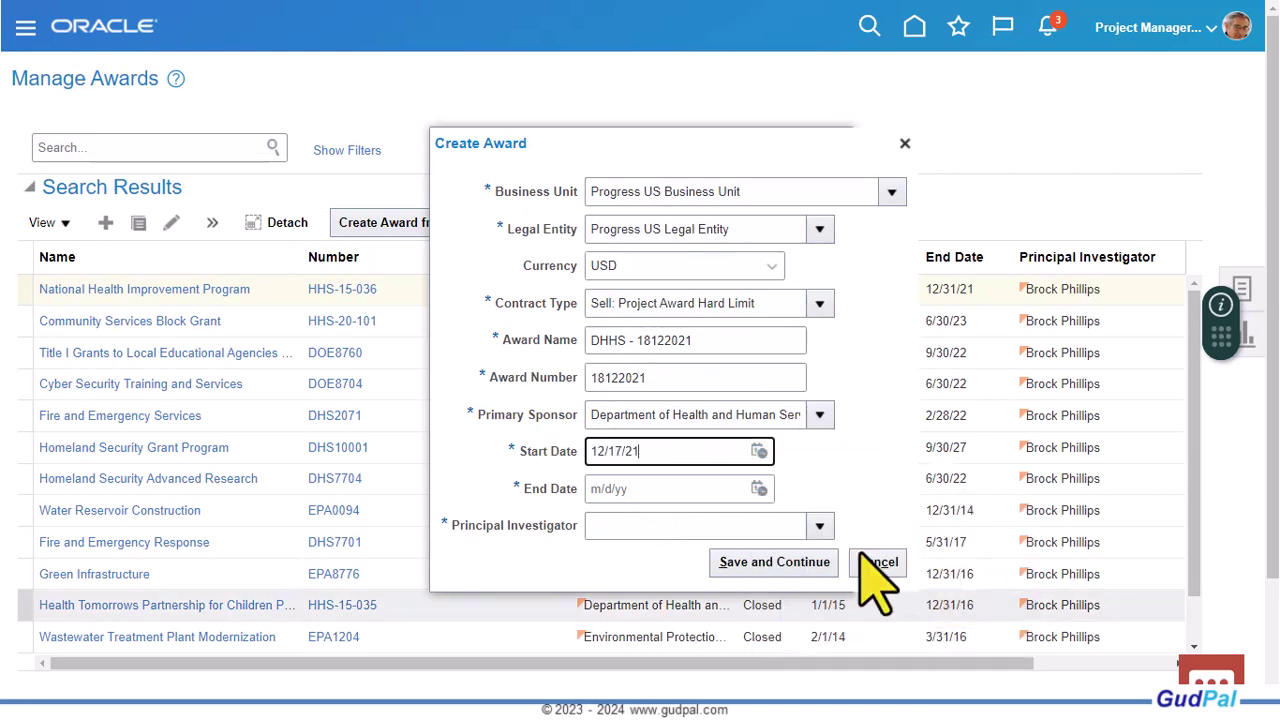
# Step: Change the award number to 17122021
pyautogui.click(601, 377)
pyautogui.press('BackSpace')
pyautogui.write('7')
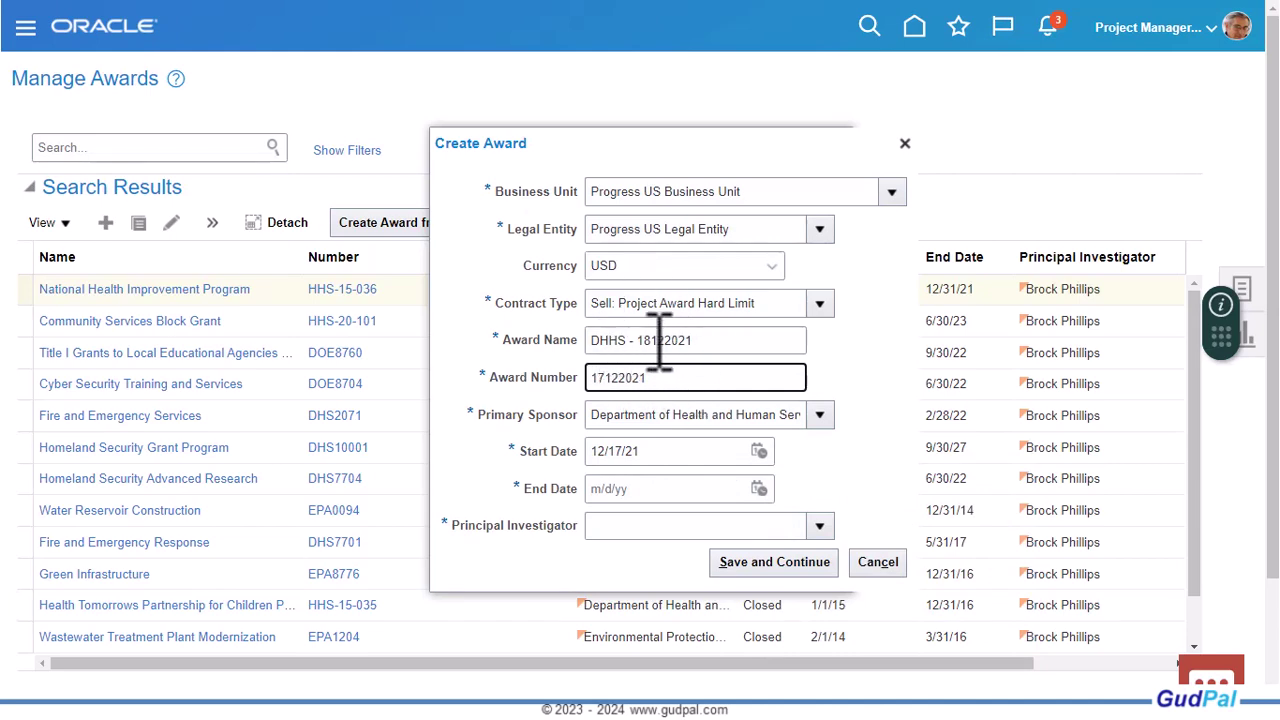
# Step: Correct the award name to "DHHS - 17122021"
pyautogui.click(652, 340)
pyautogui.press('BackSpace')
pyautogui.write('7')
pyautogui.press('Tab')
pyautogui.press('Tab')
pyautogui.press('Tab')
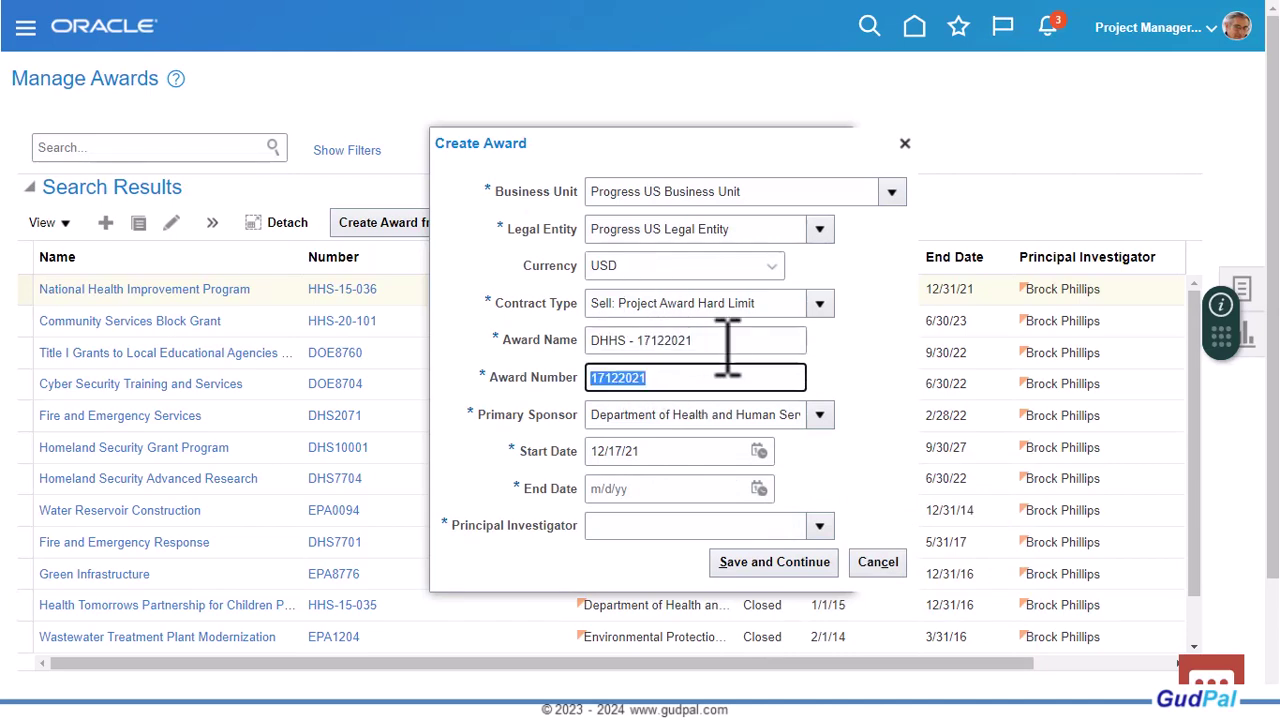
# Step: Set the award's end date to 12/17/22
pyautogui.click(645, 492)
pyautogui.click(759, 489)
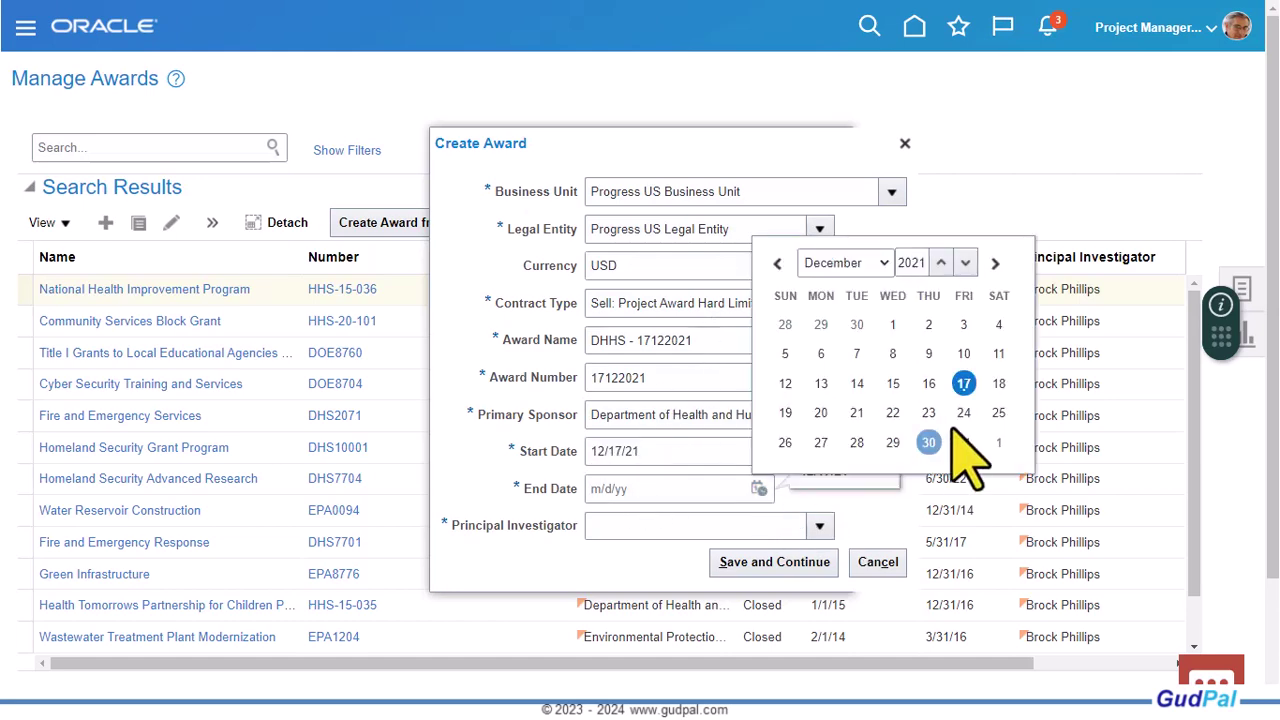
pyautogui.click(966, 381)
pyautogui.press('BackSpace')
pyautogui.write('2/17/22')
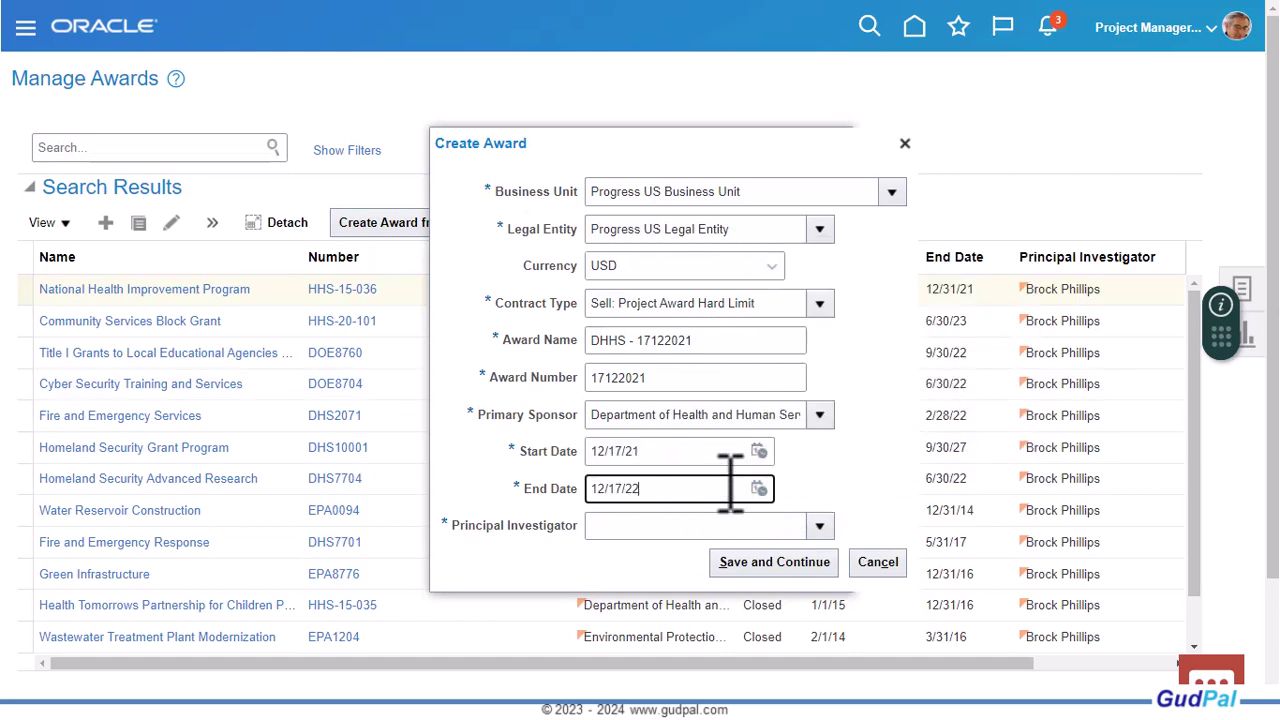
pyautogui.press('Tab')
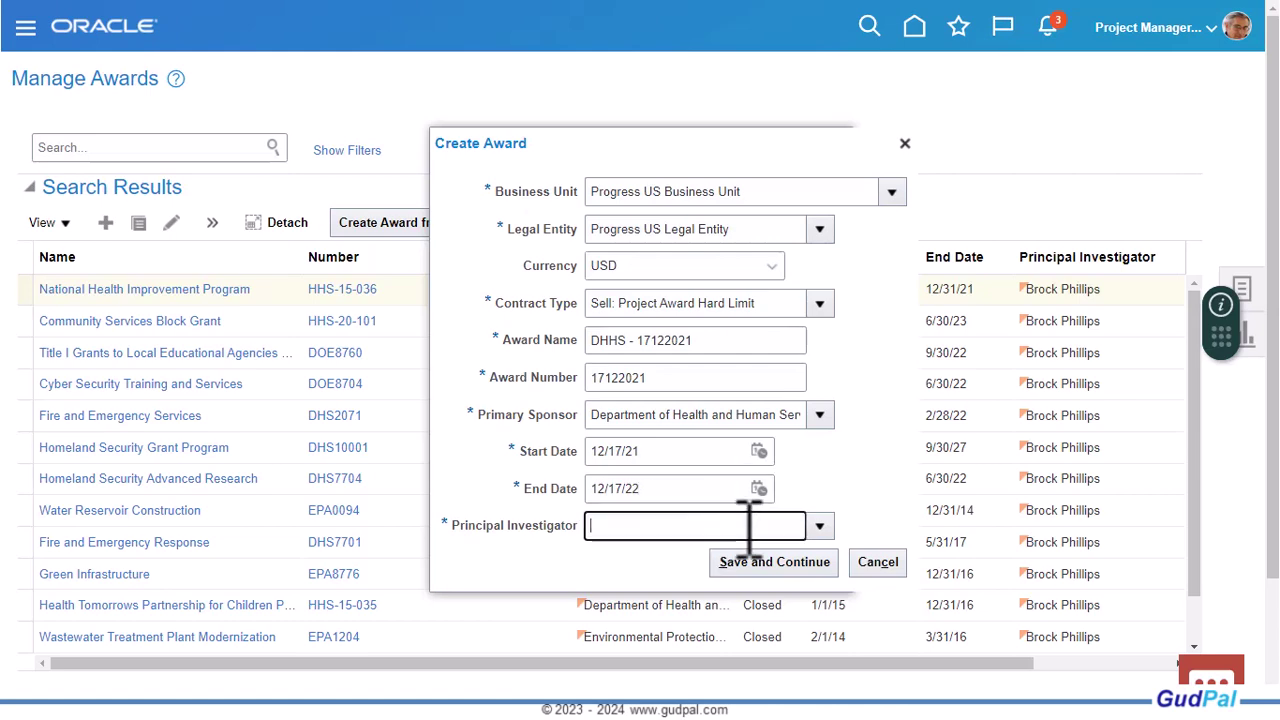
# Step: Choose the first listed person as principal investigator and save the new award to continue to its details
pyautogui.click(820, 522)
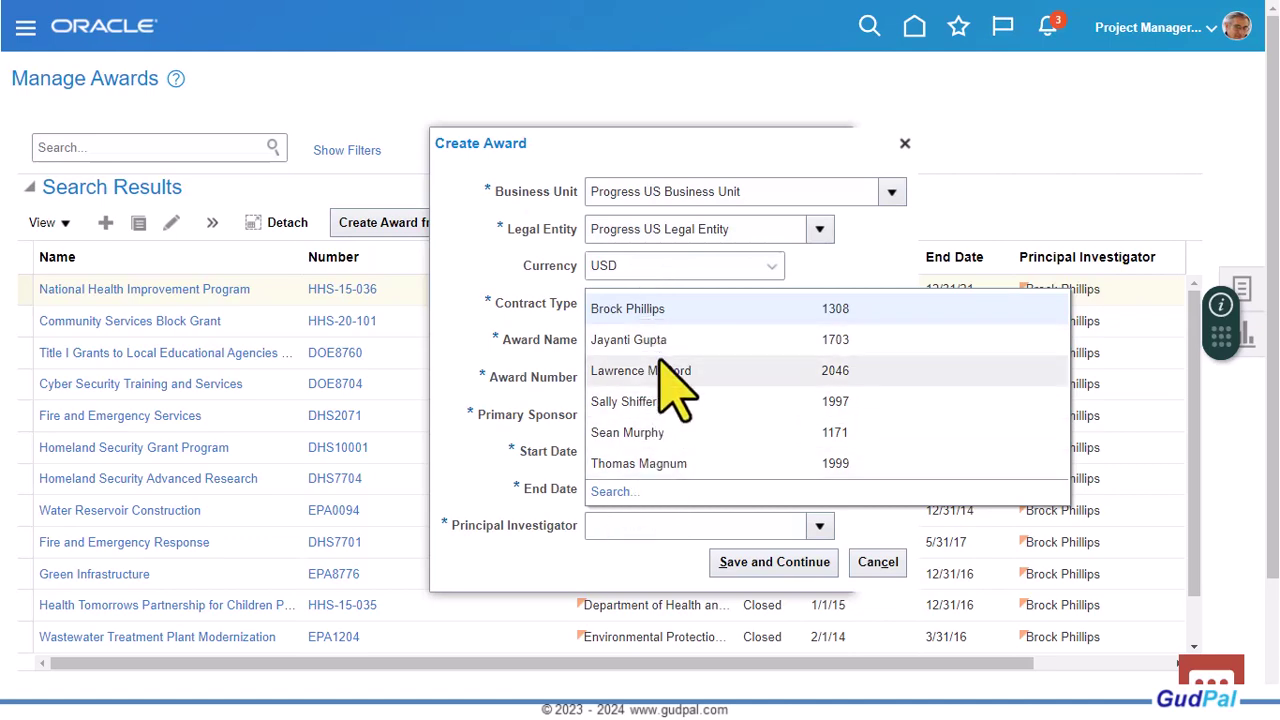
pyautogui.click(652, 309)
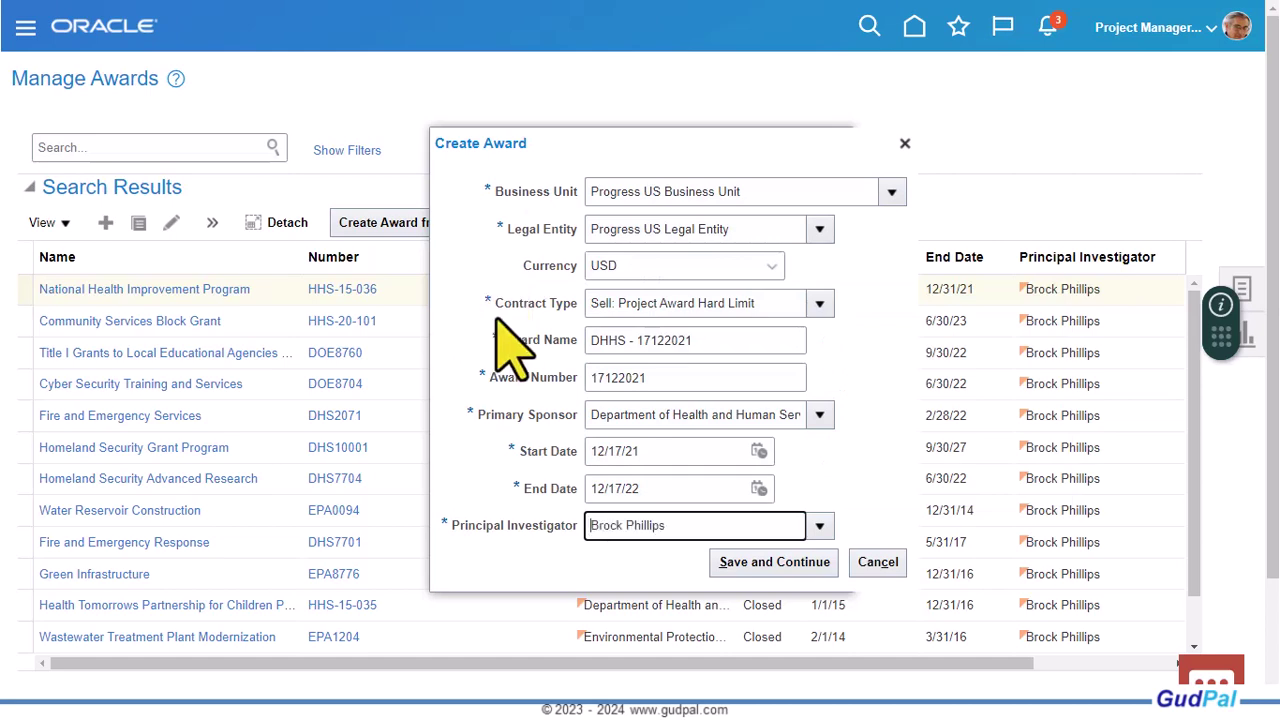
pyautogui.click(745, 565)
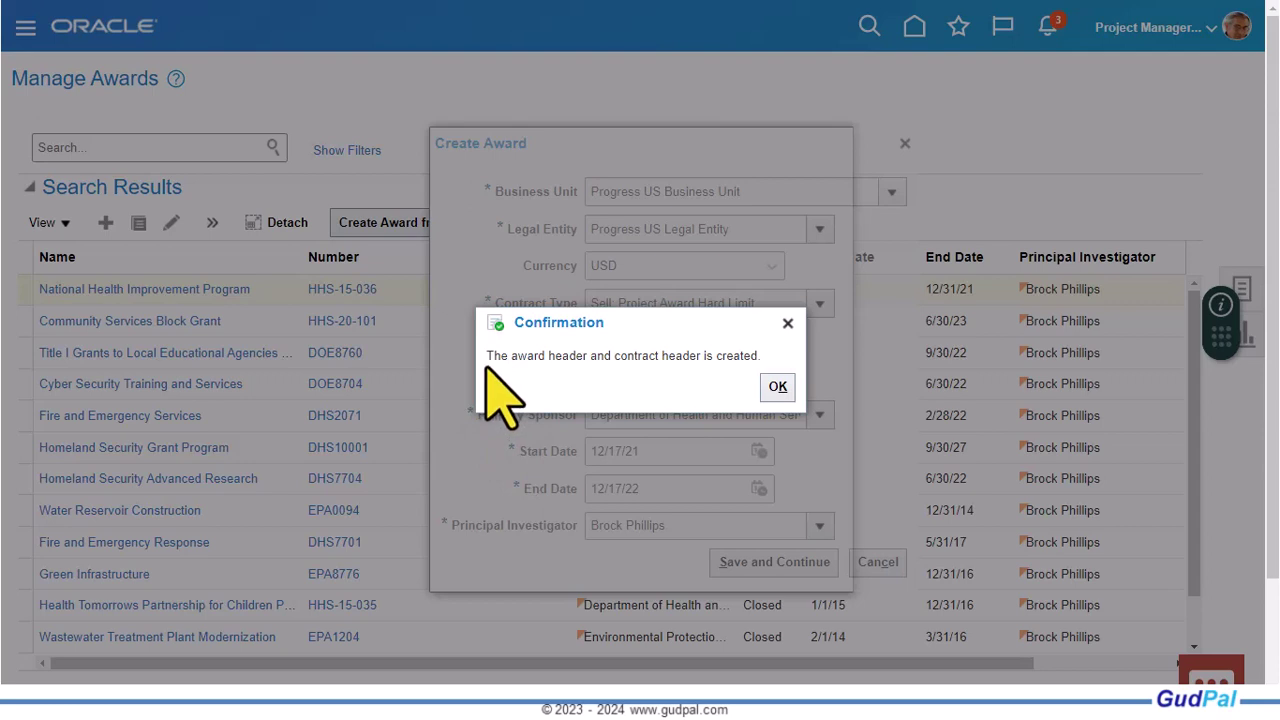
pyautogui.click(778, 387)
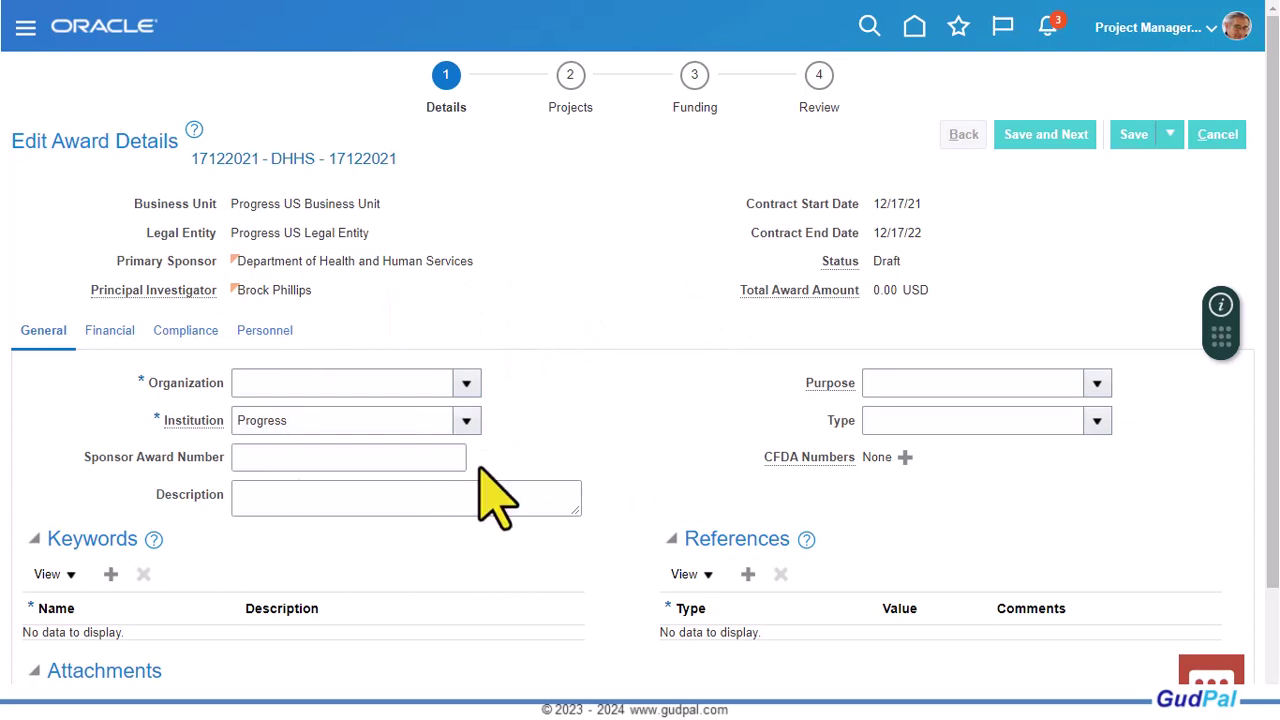
# Step: Look up organizations starting with "M" and set the award's organization to Maintenance Prg US
pyautogui.click(466, 384)
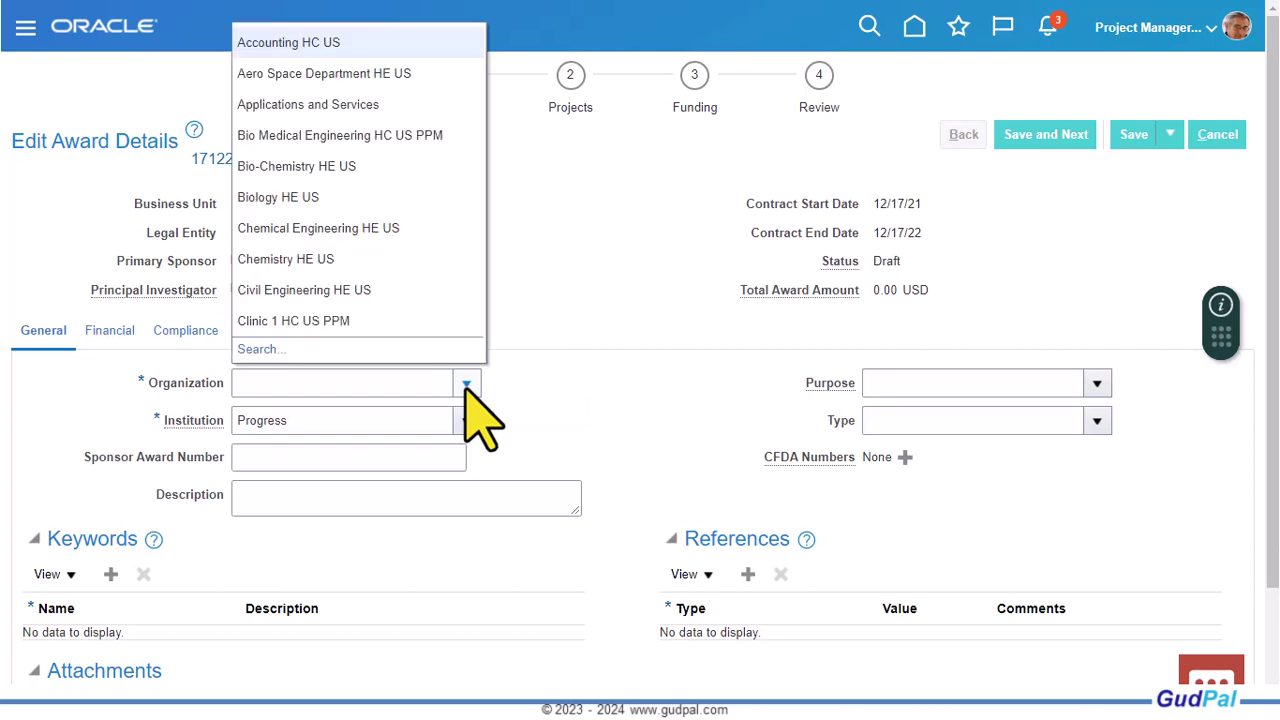
pyautogui.click(466, 384)
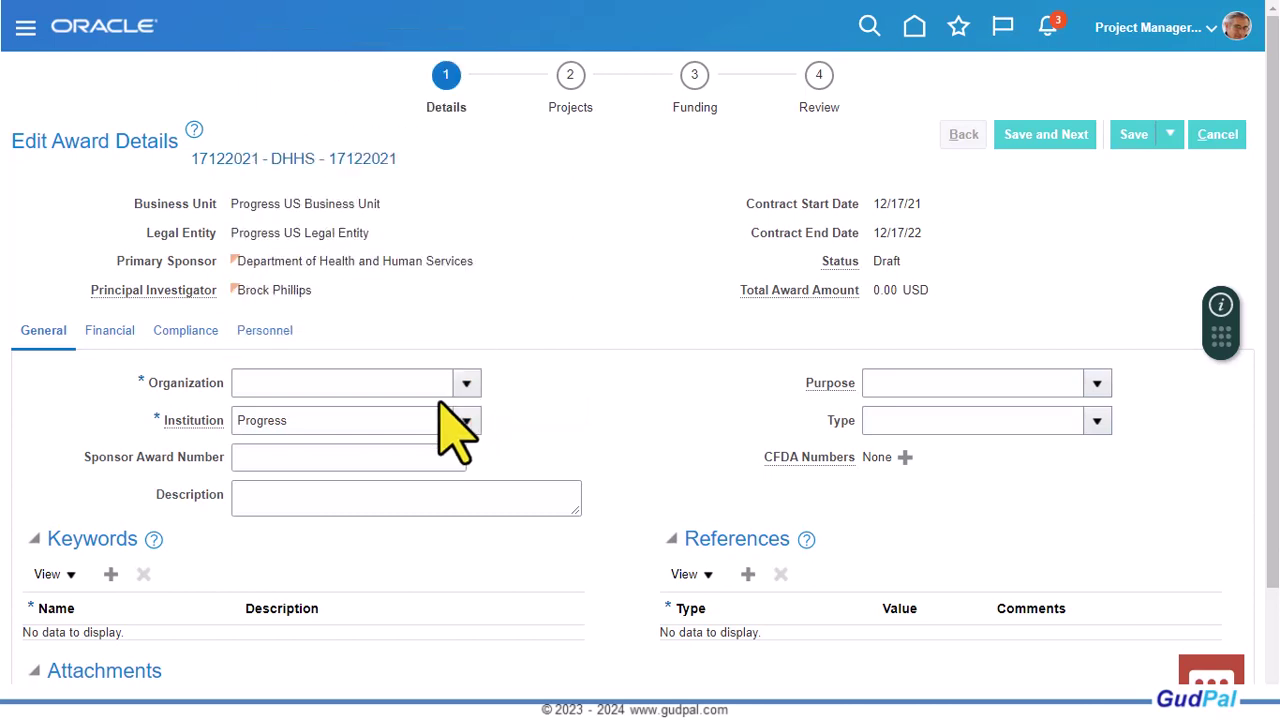
pyautogui.click(370, 385)
pyautogui.write('M')
pyautogui.press('Tab')
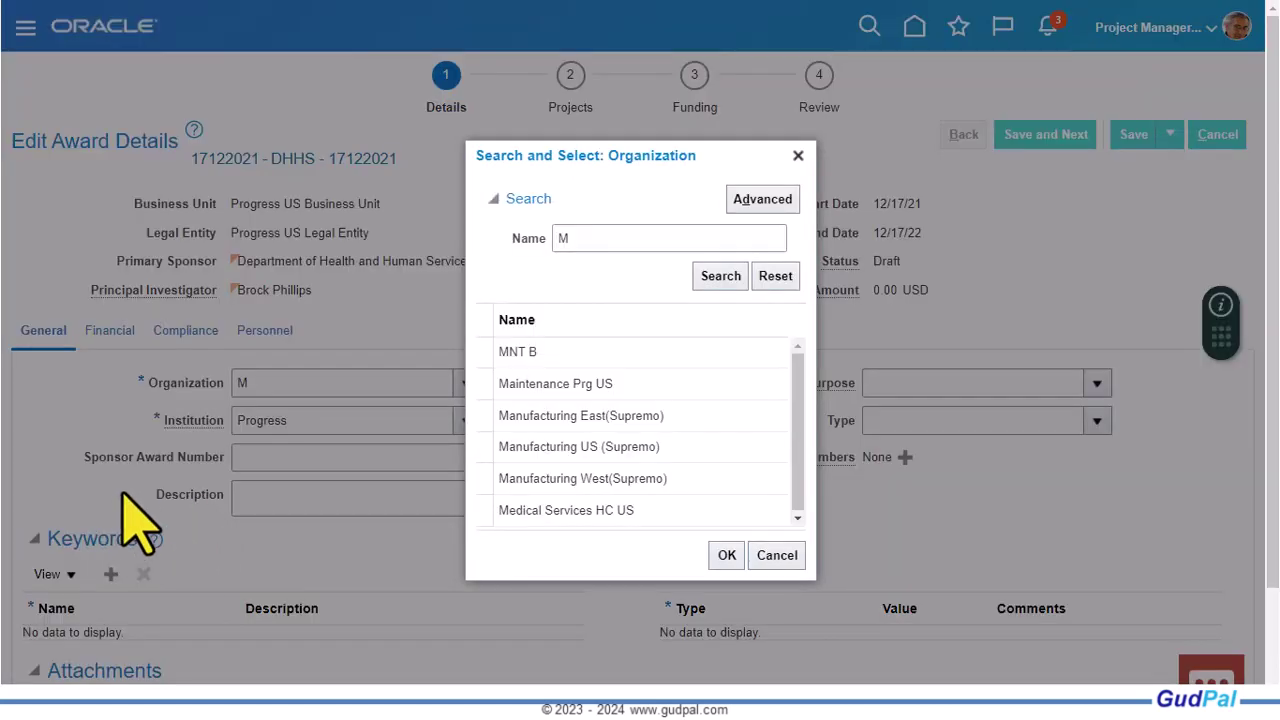
pyautogui.click(558, 385)
pyautogui.click(727, 556)
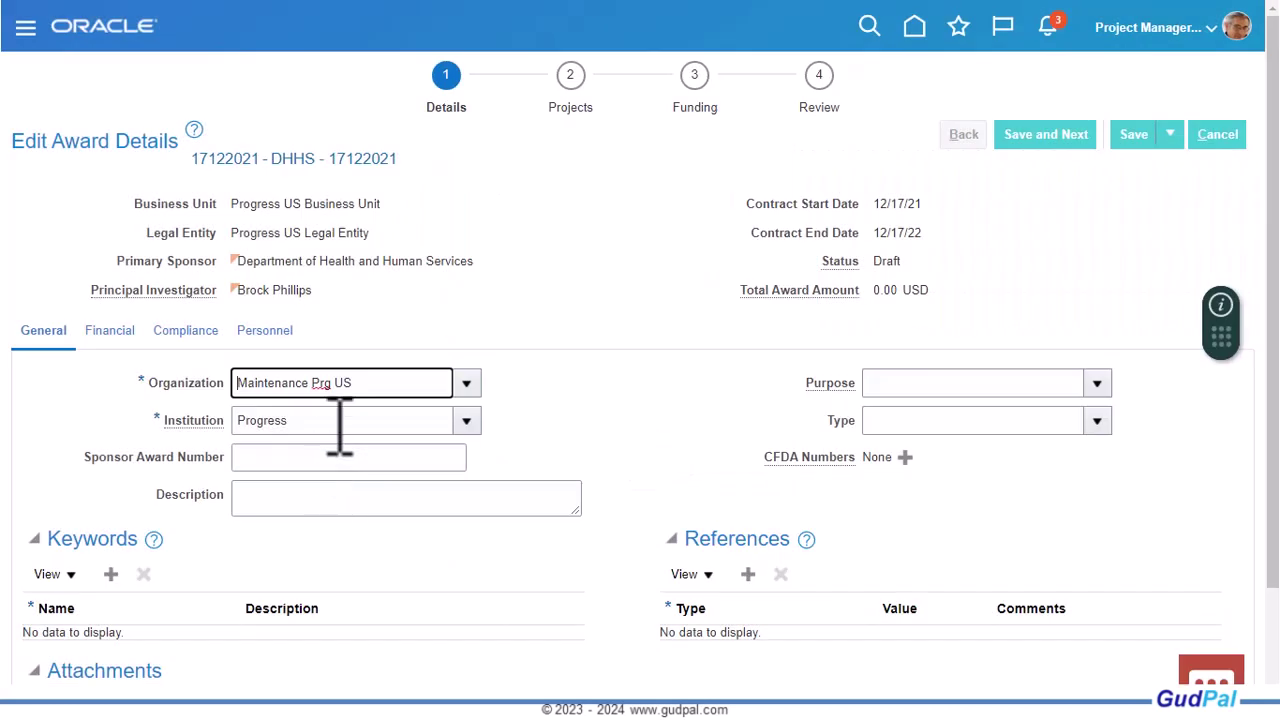
# Step: Set the award's purpose to Construction and its type to Federal
pyautogui.click(1095, 384)
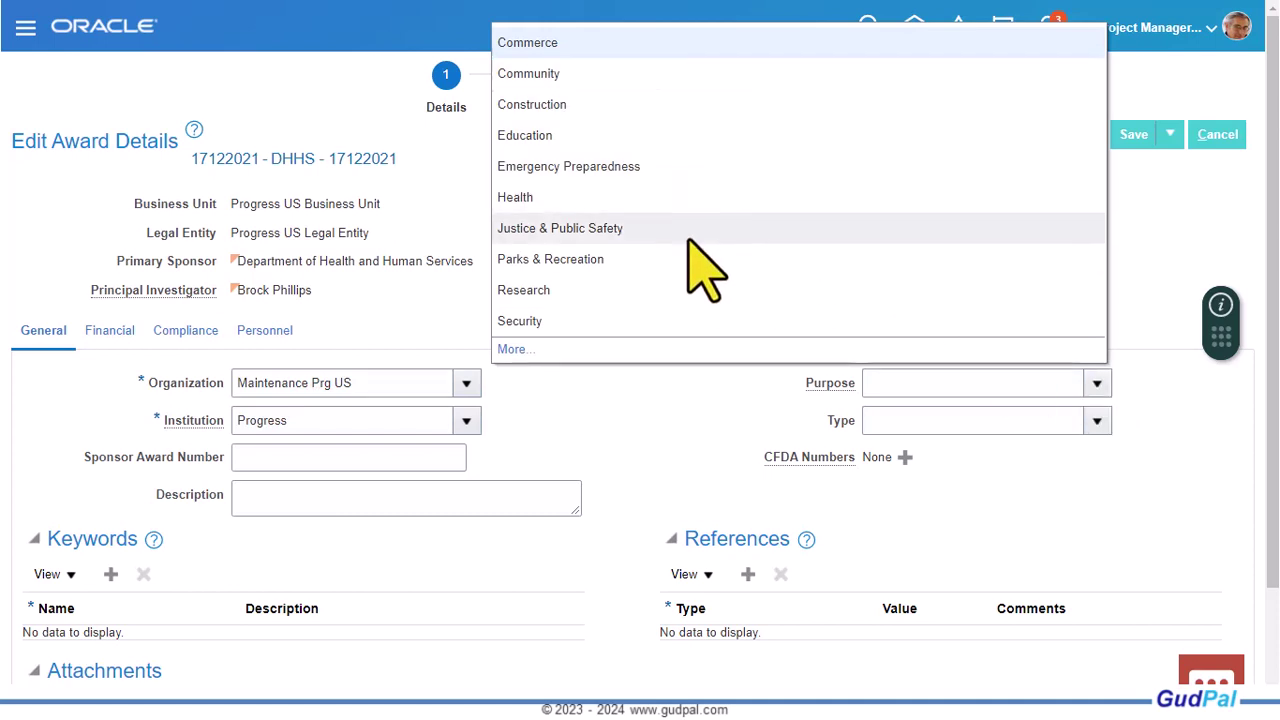
pyautogui.click(682, 110)
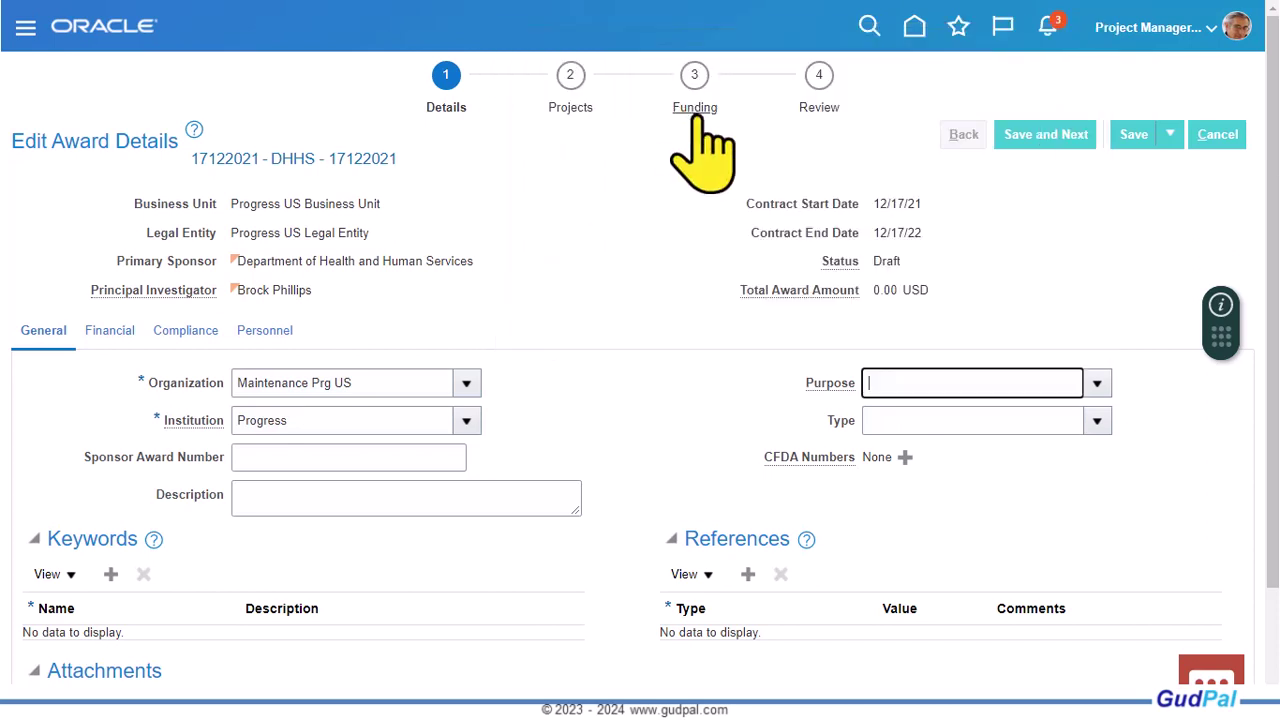
pyautogui.click(1097, 420)
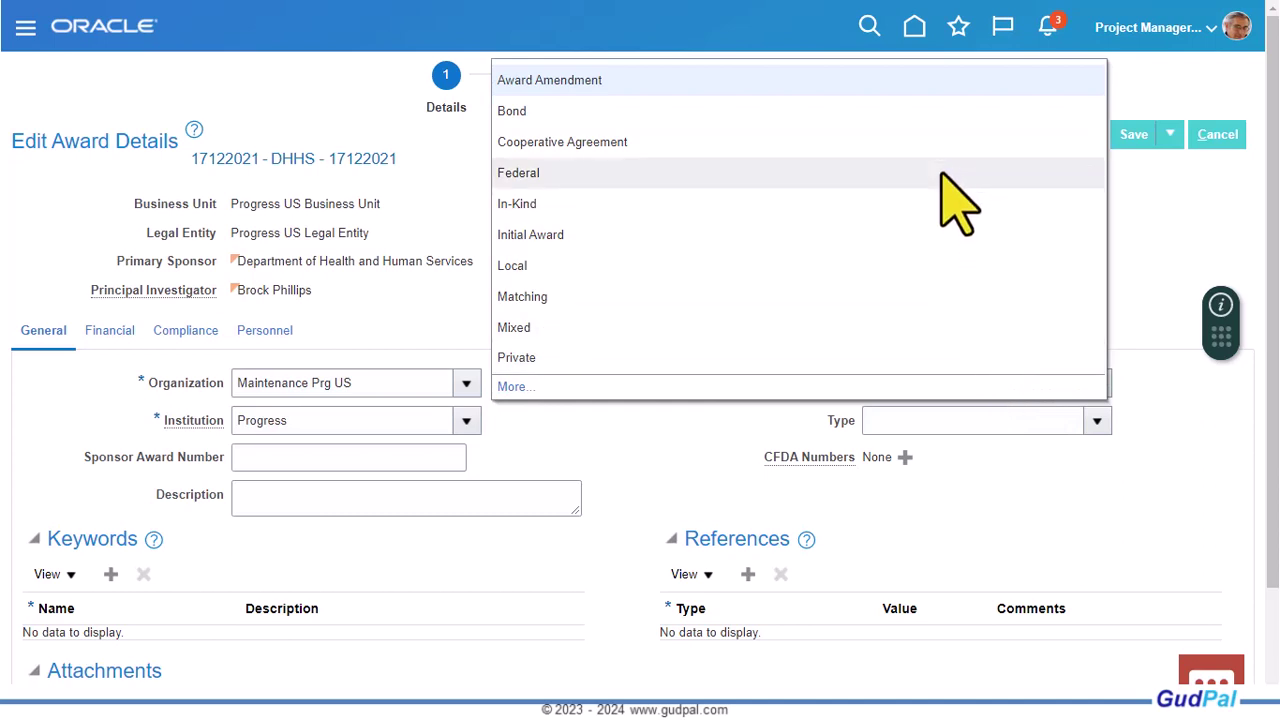
pyautogui.click(941, 173)
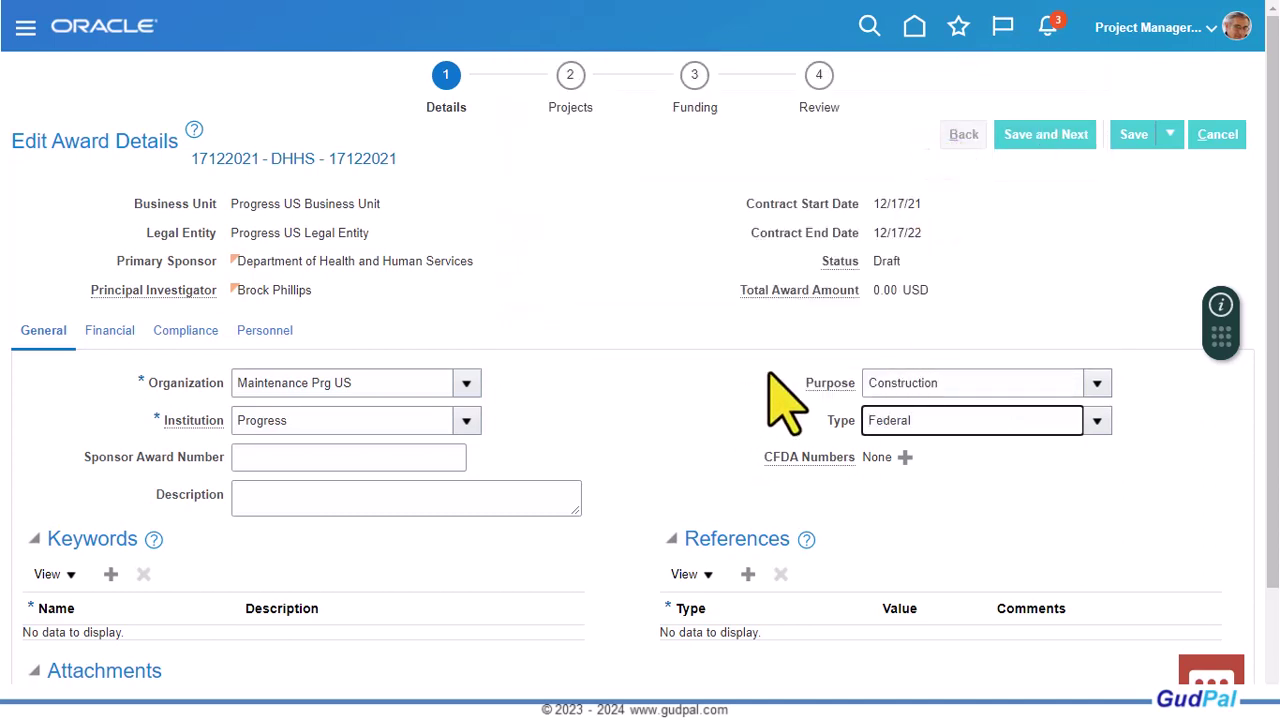
# Step: Look through the rest of the general details and try to save the award
pyautogui.scroll(-1, 770, 374)
pyautogui.scroll(-1, 770, 370)
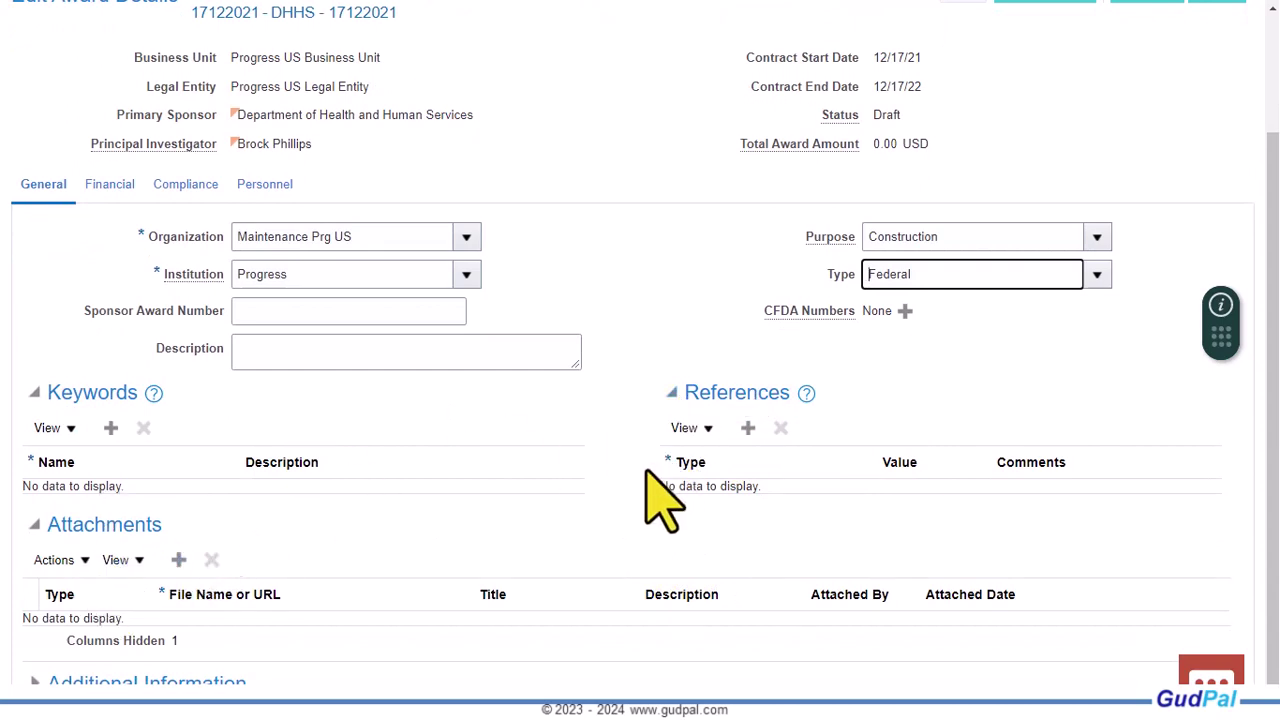
pyautogui.scroll(3, 647, 472)
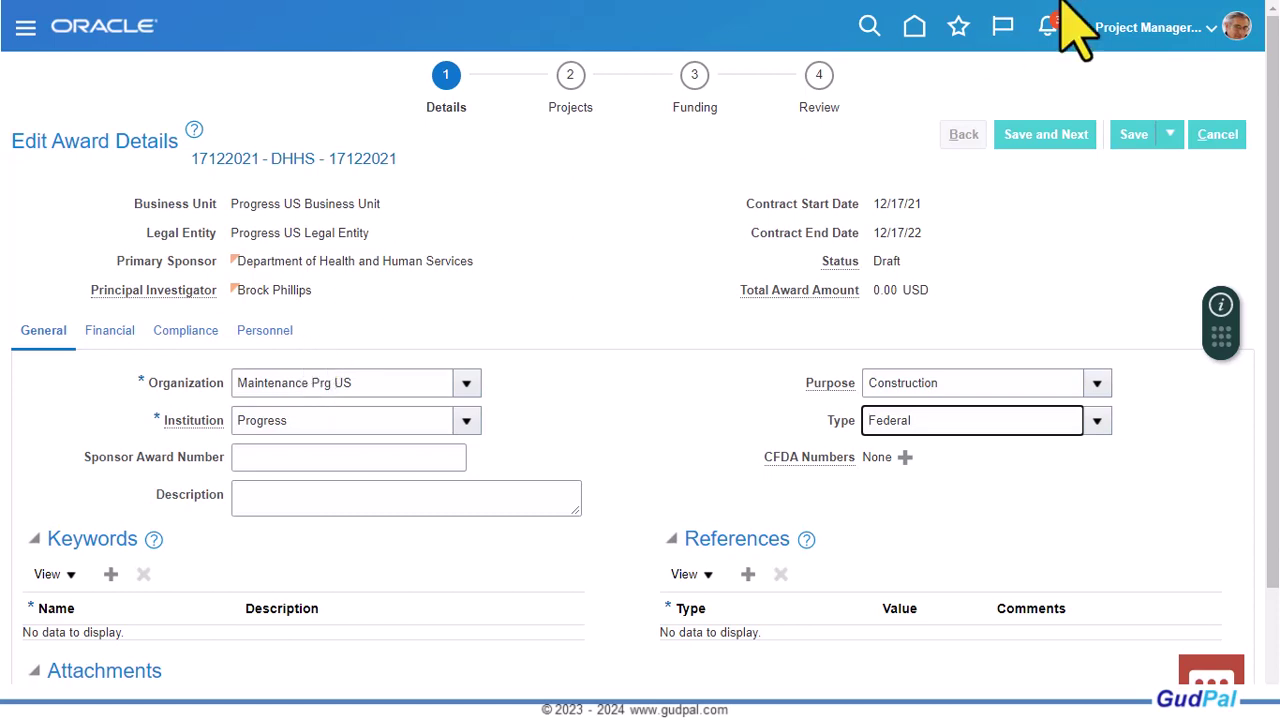
pyautogui.click(1136, 138)
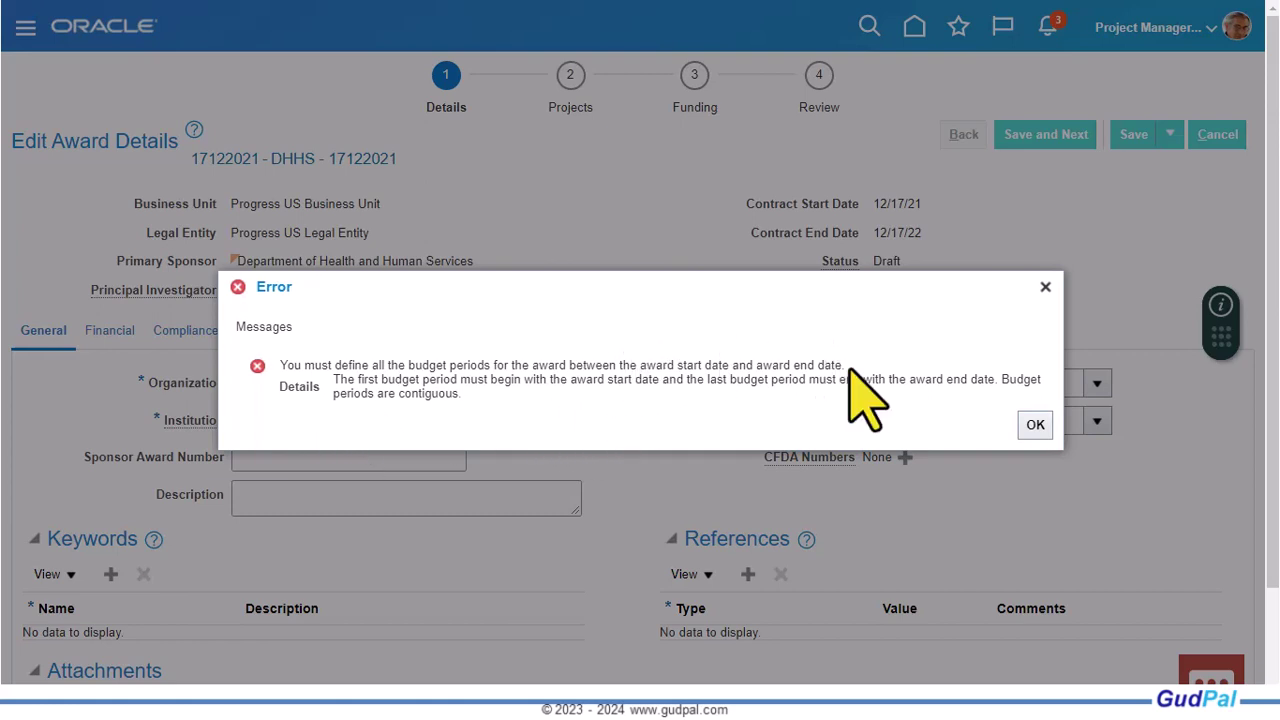
pyautogui.click(1035, 425)
# Step: Open the award's financial details, where the budget periods are defined
pyautogui.scroll(-3, 755, 400)
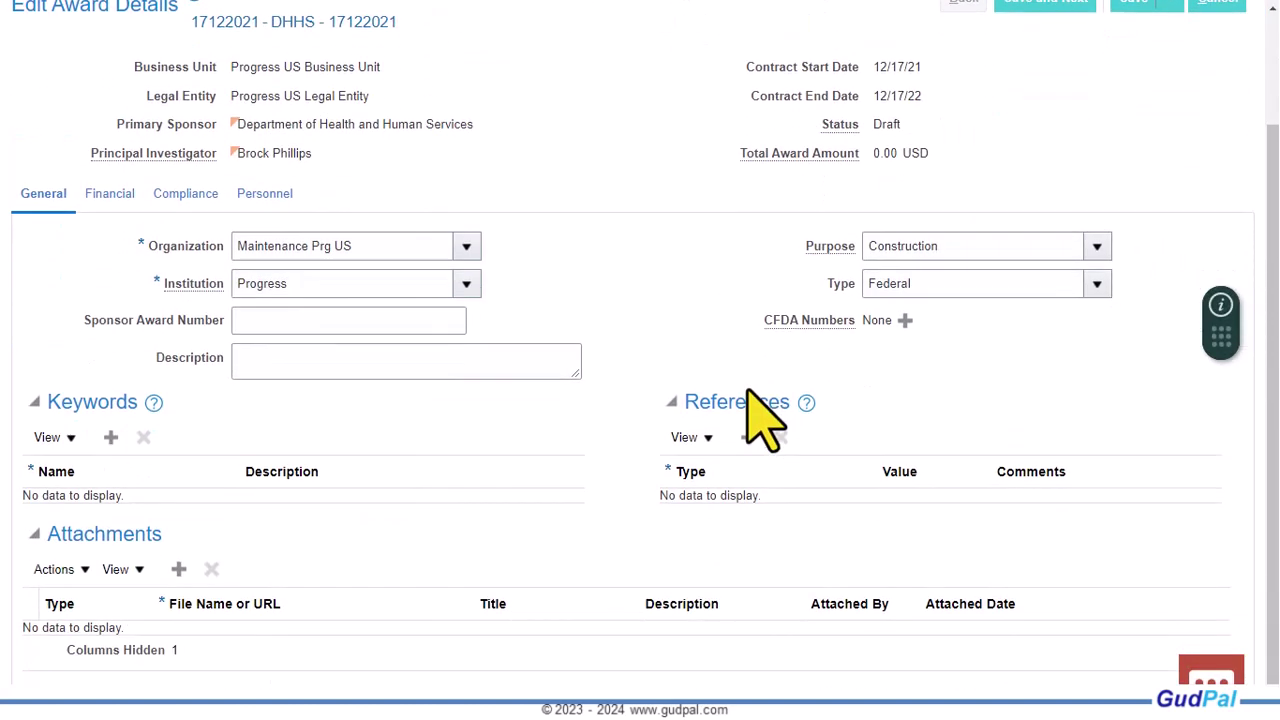
pyautogui.click(126, 188)
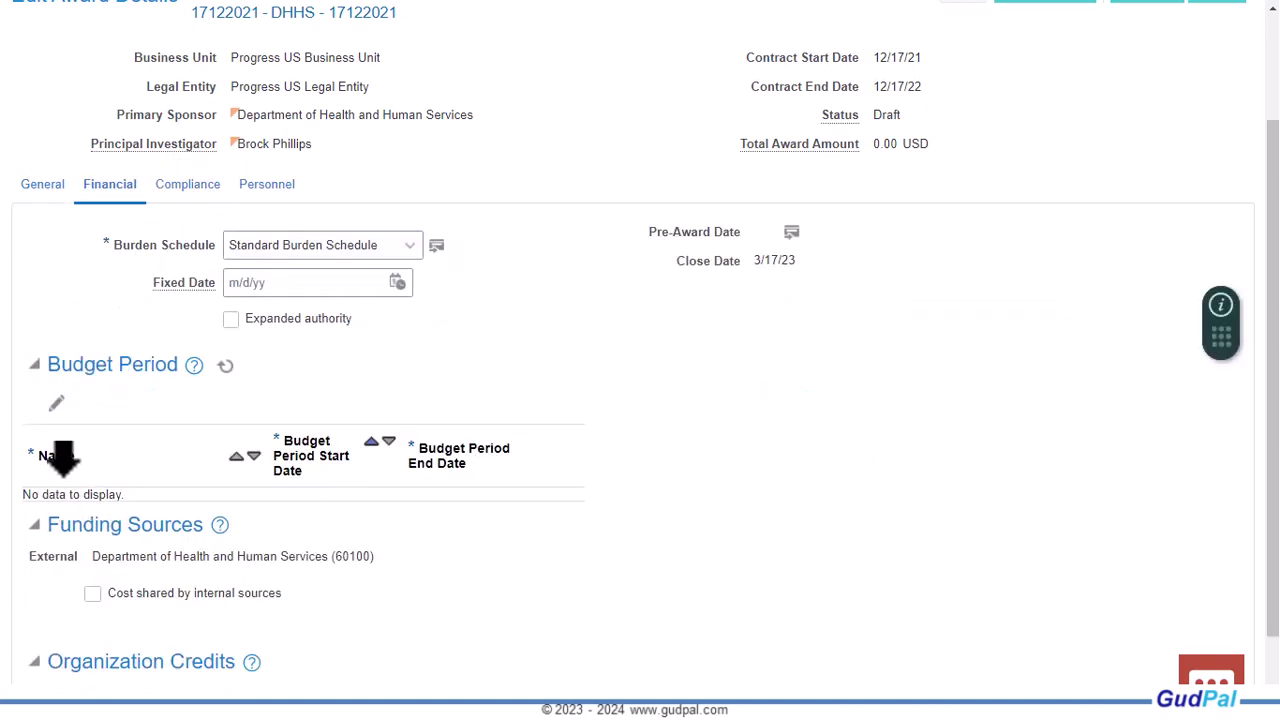
pyautogui.scroll(-1, 62, 456)
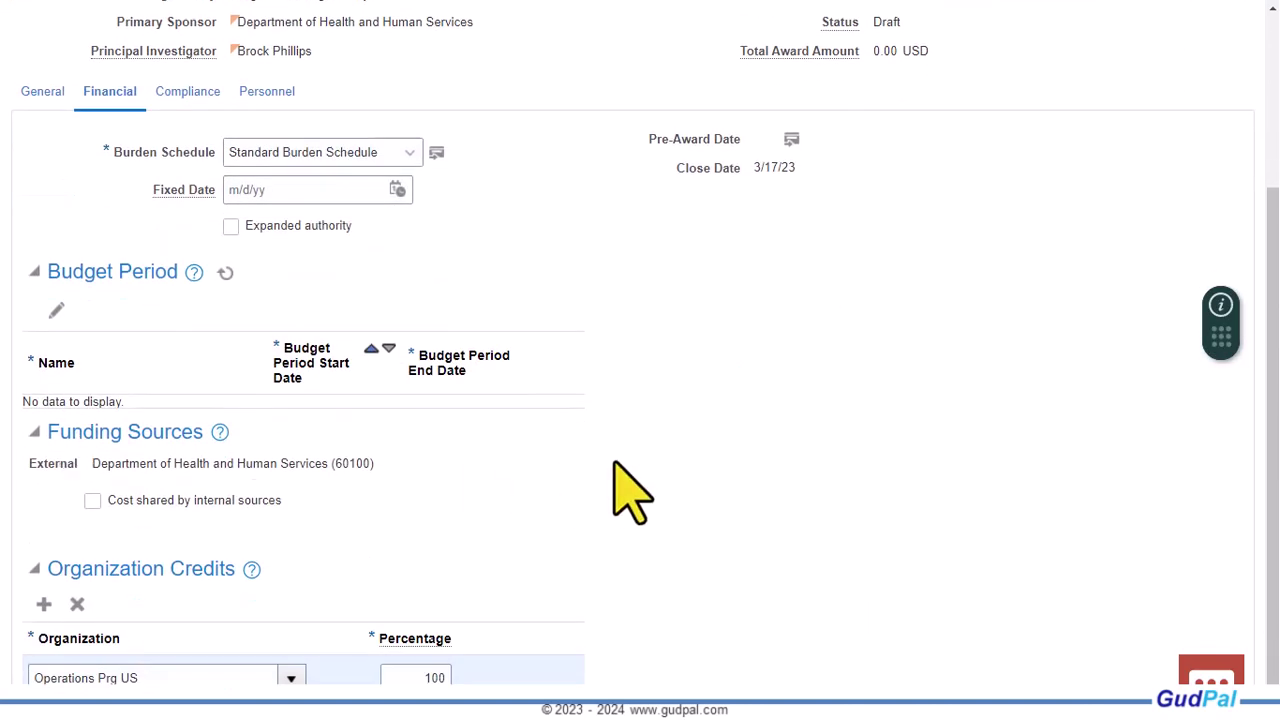
pyautogui.scroll(3, 760, 505)
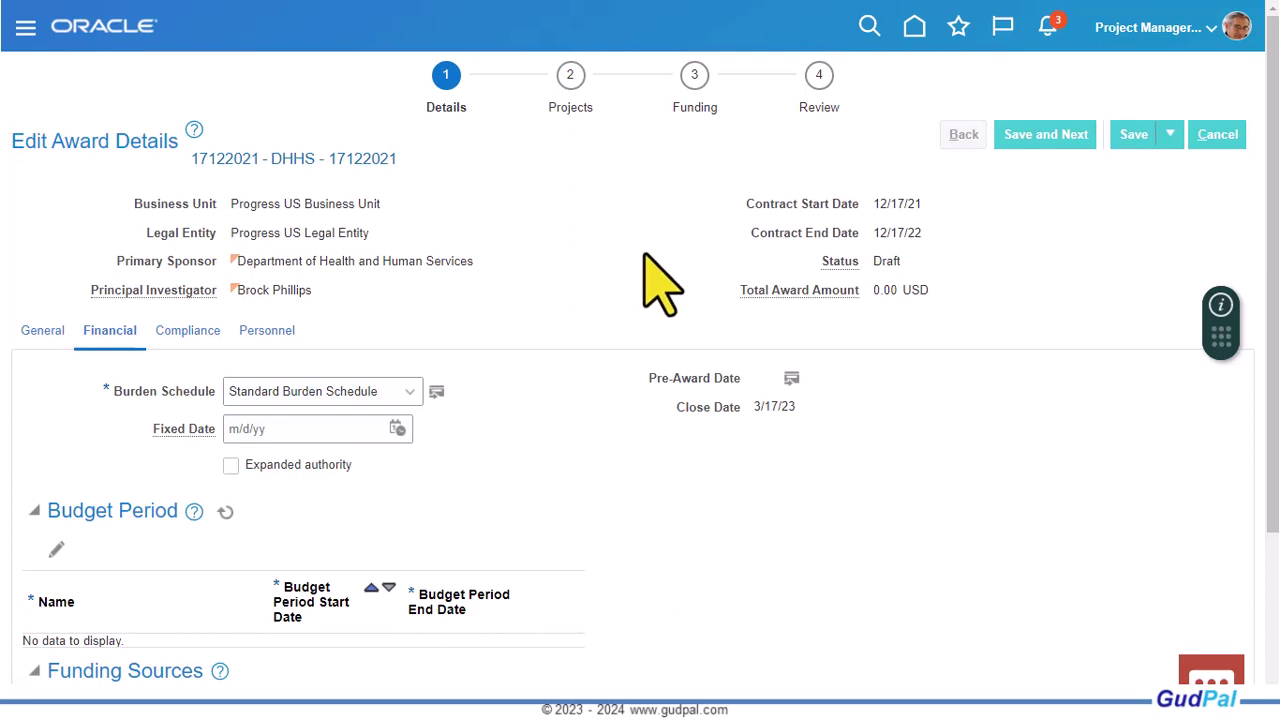
# Step: Add a budget period named BASE covering the award's start to end dates, and save it while keeping the close date
pyautogui.click(56, 549)
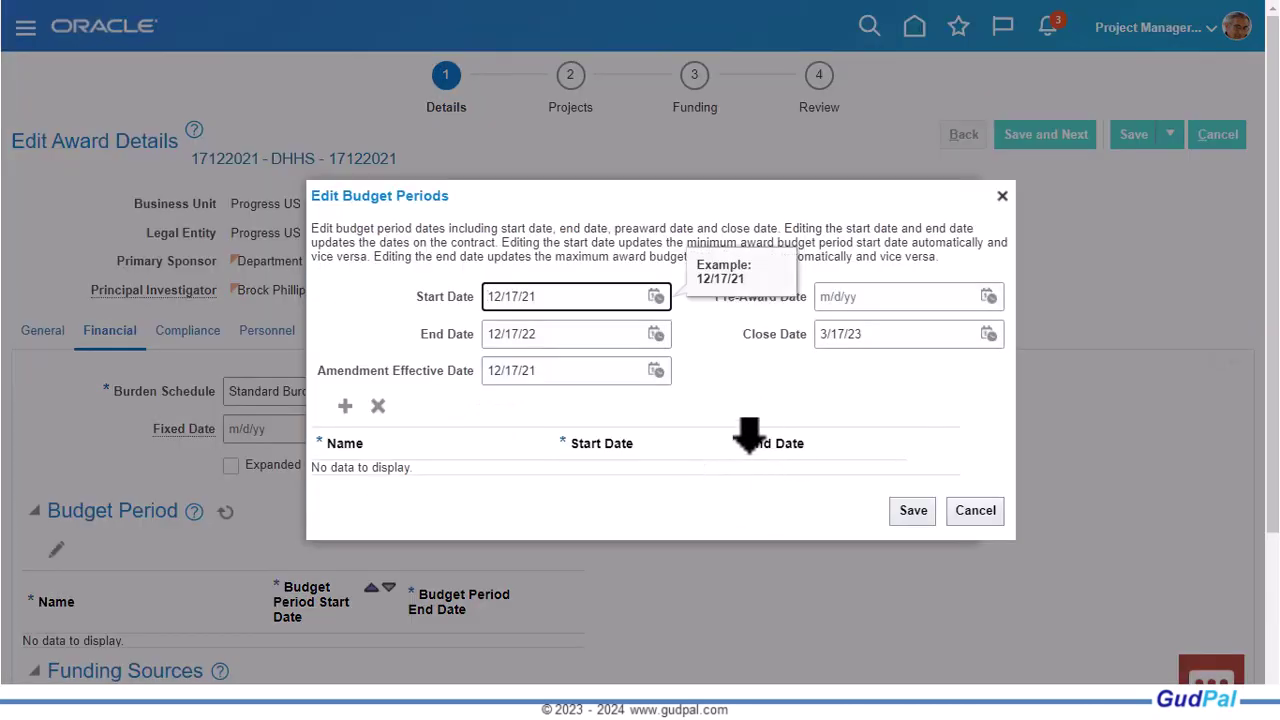
pyautogui.click(888, 296)
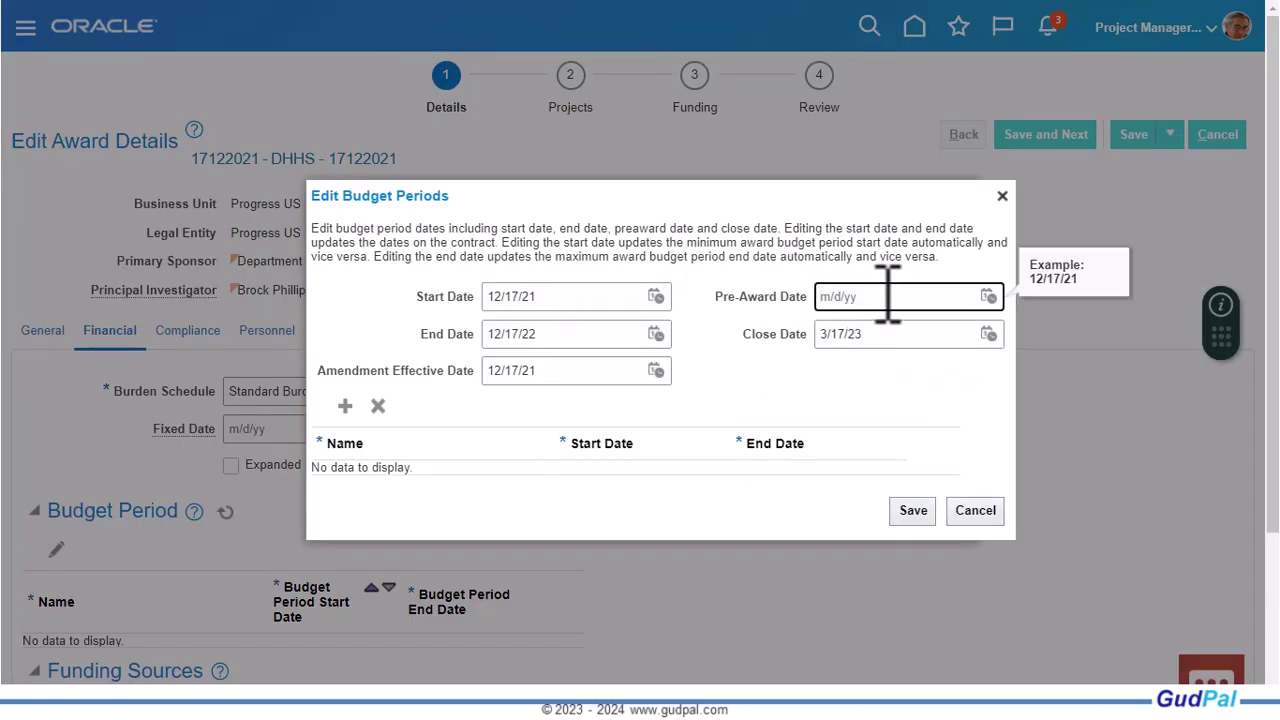
pyautogui.click(346, 407)
pyautogui.click(367, 467)
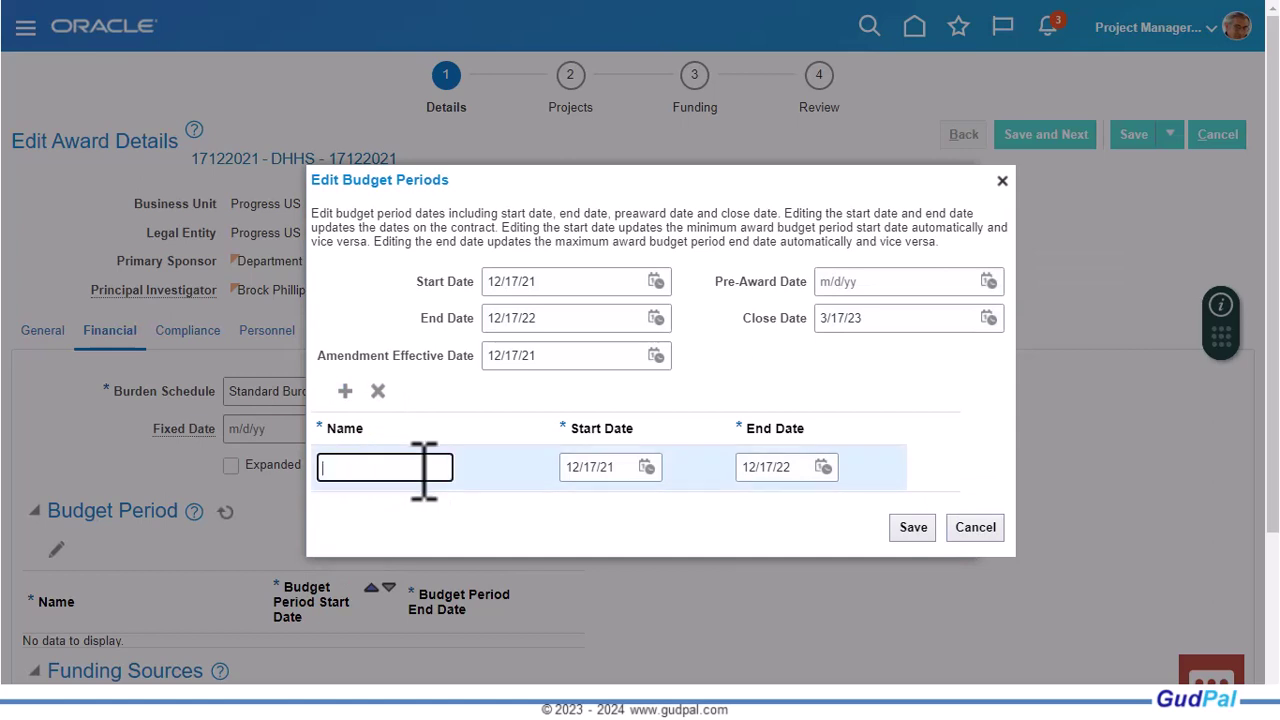
pyautogui.write('1')
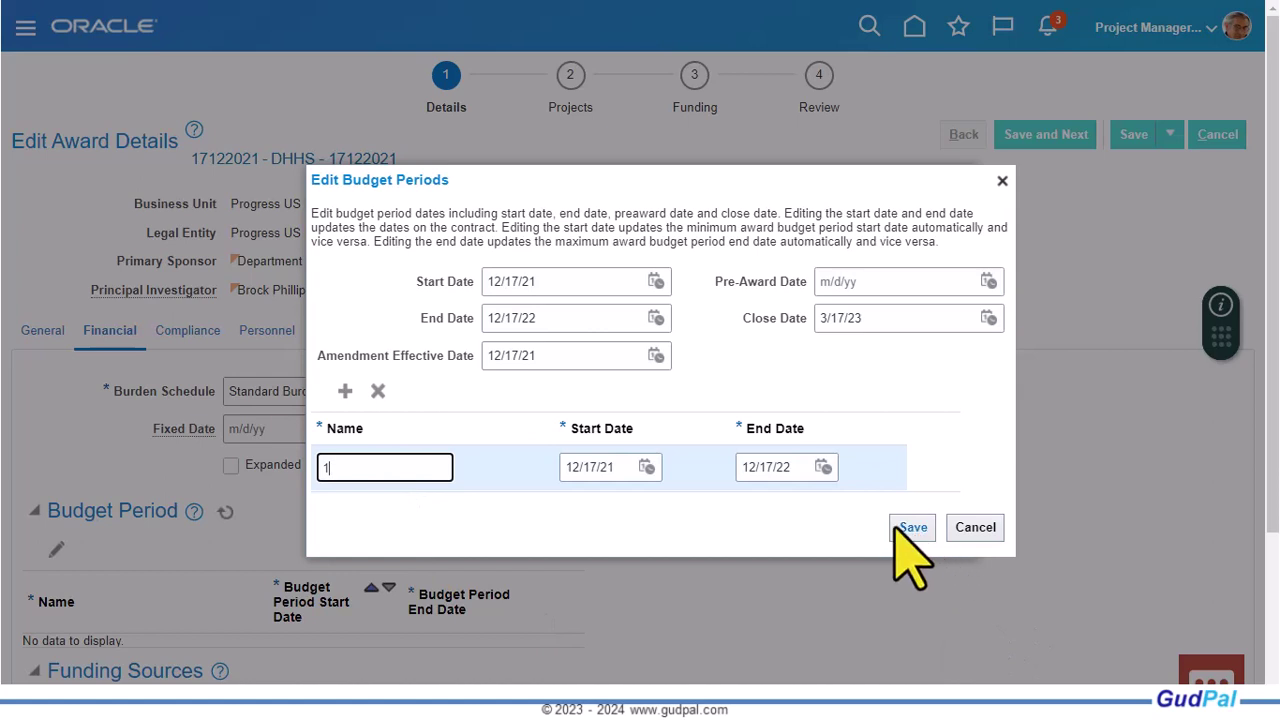
pyautogui.moveTo(383, 469); pyautogui.dragTo(230, 490)
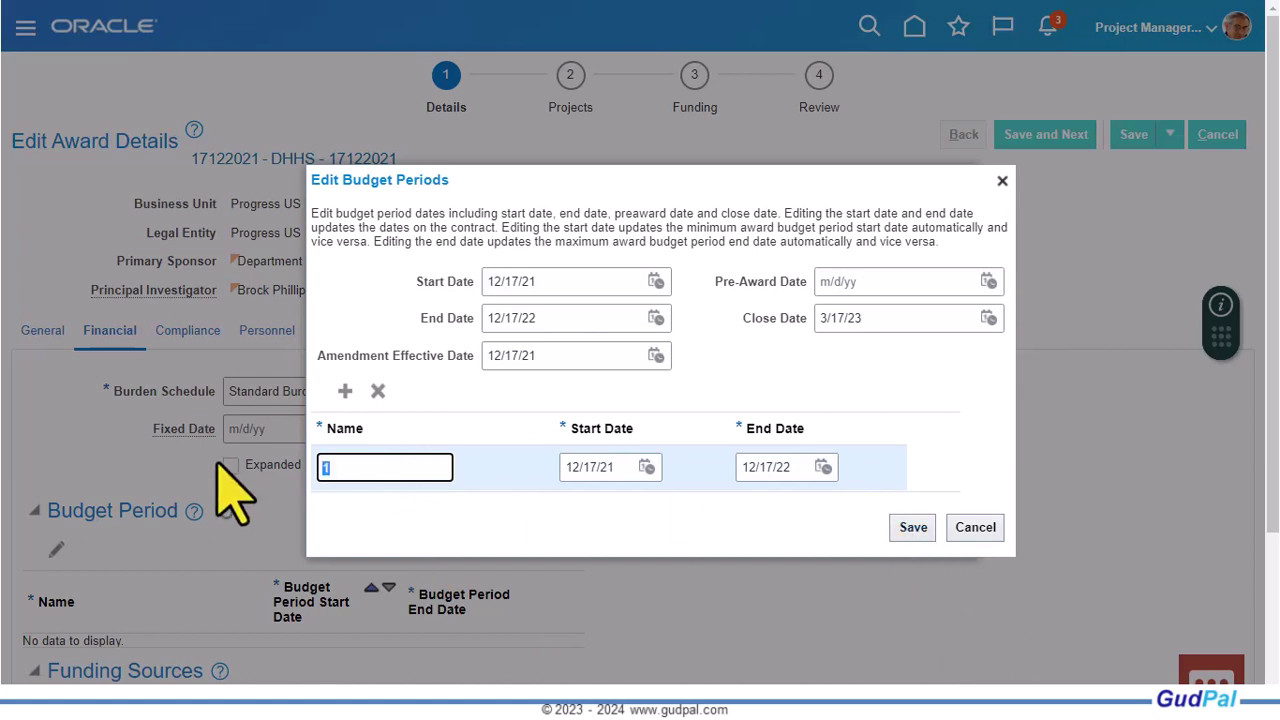
pyautogui.write('BASE')
pyautogui.click(913, 527)
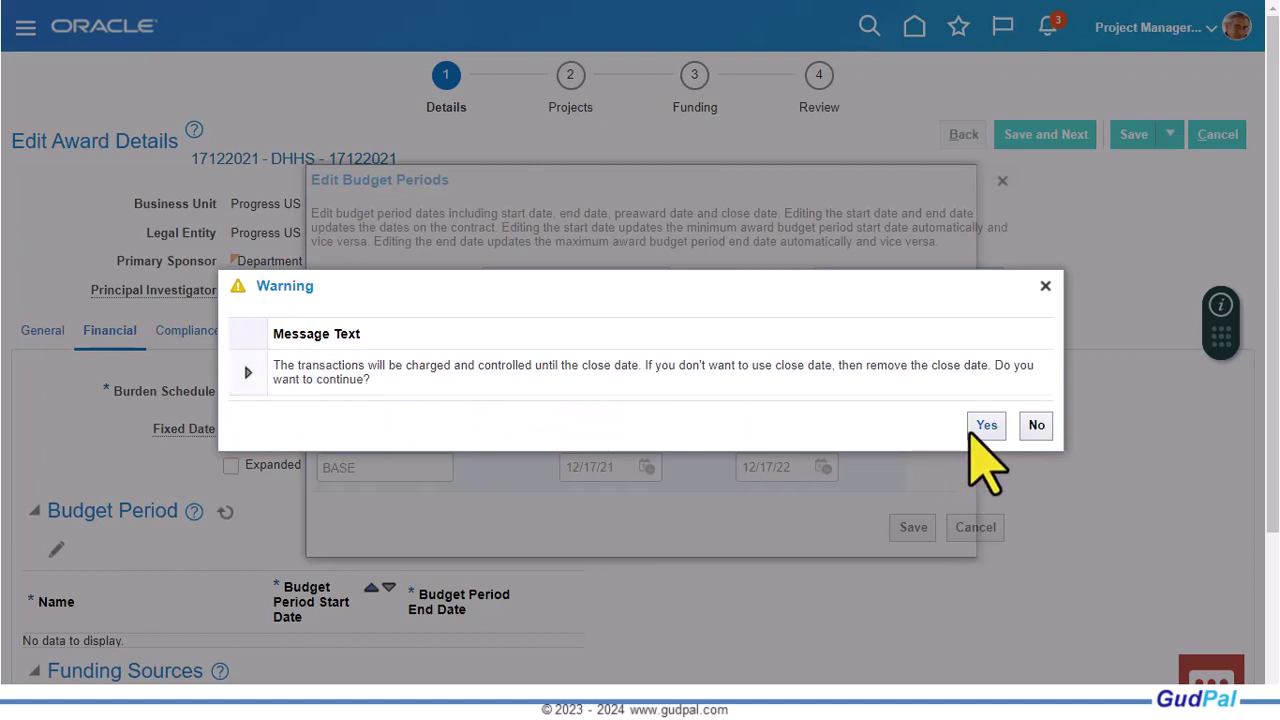
pyautogui.click(987, 426)
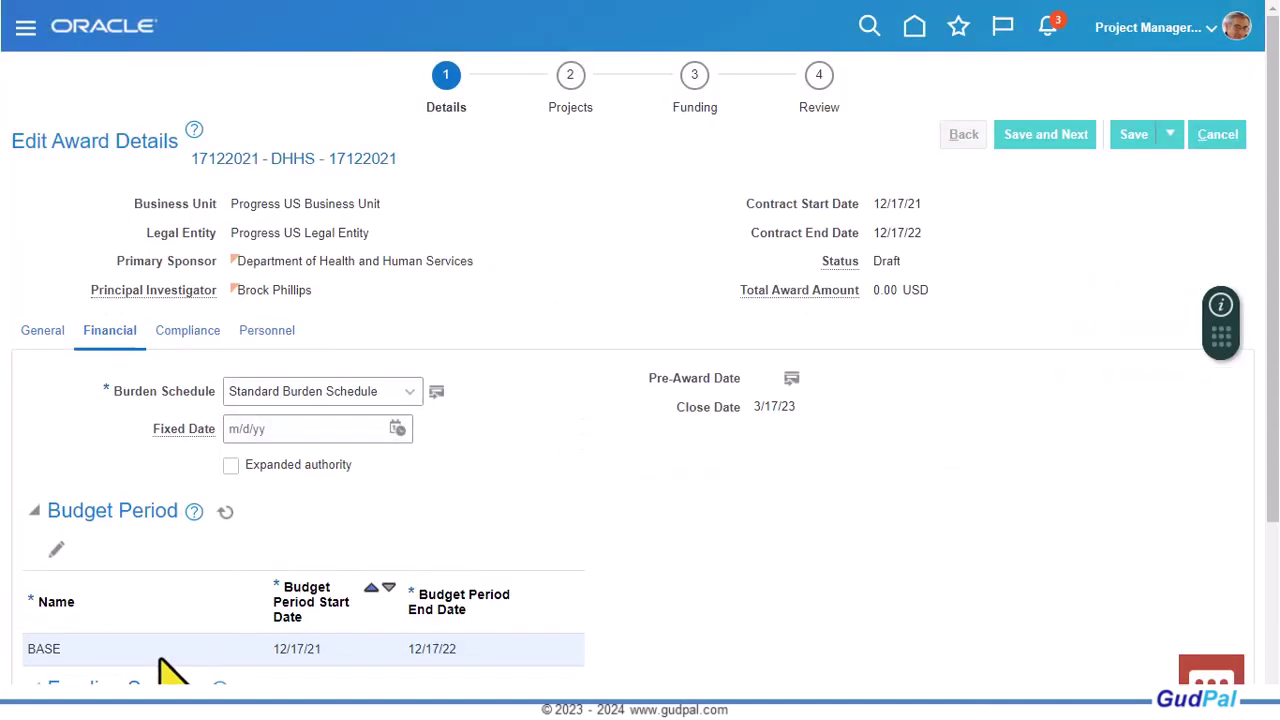
# Step: Check the funding sources in the financial details and save the award
pyautogui.scroll(-3, 523, 594)
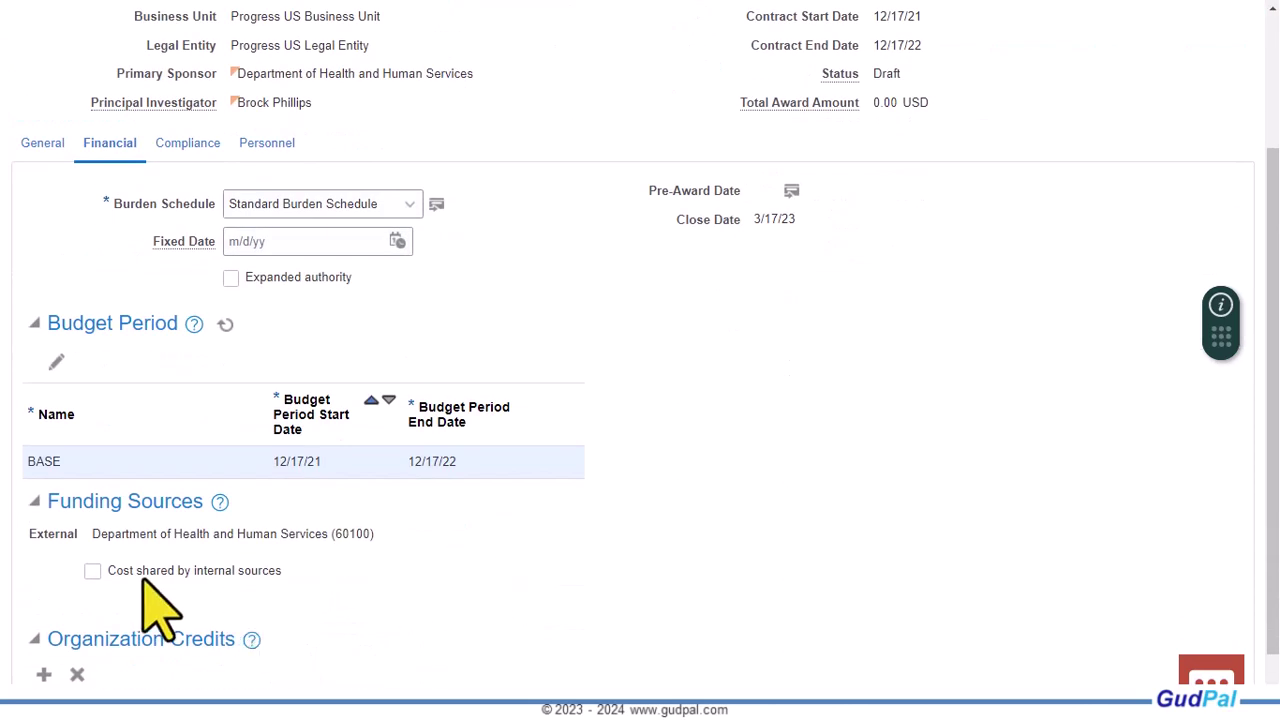
pyautogui.scroll(3, 783, 610)
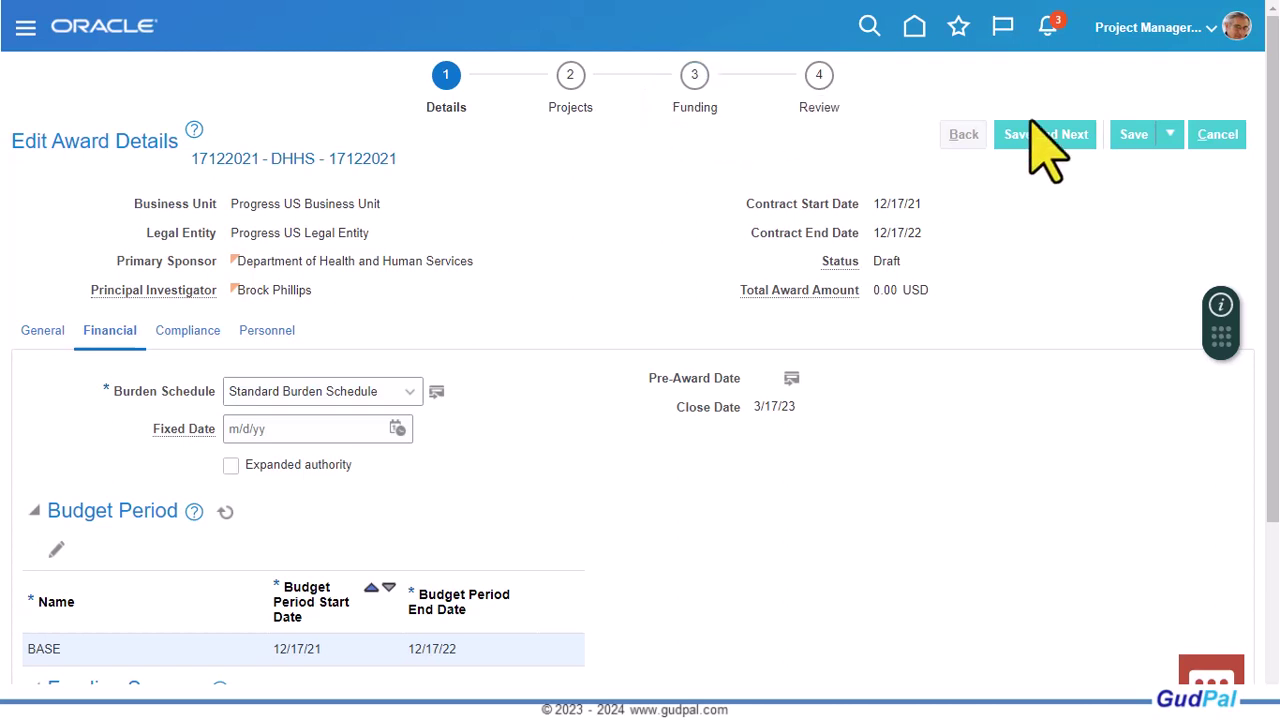
pyautogui.click(1133, 137)
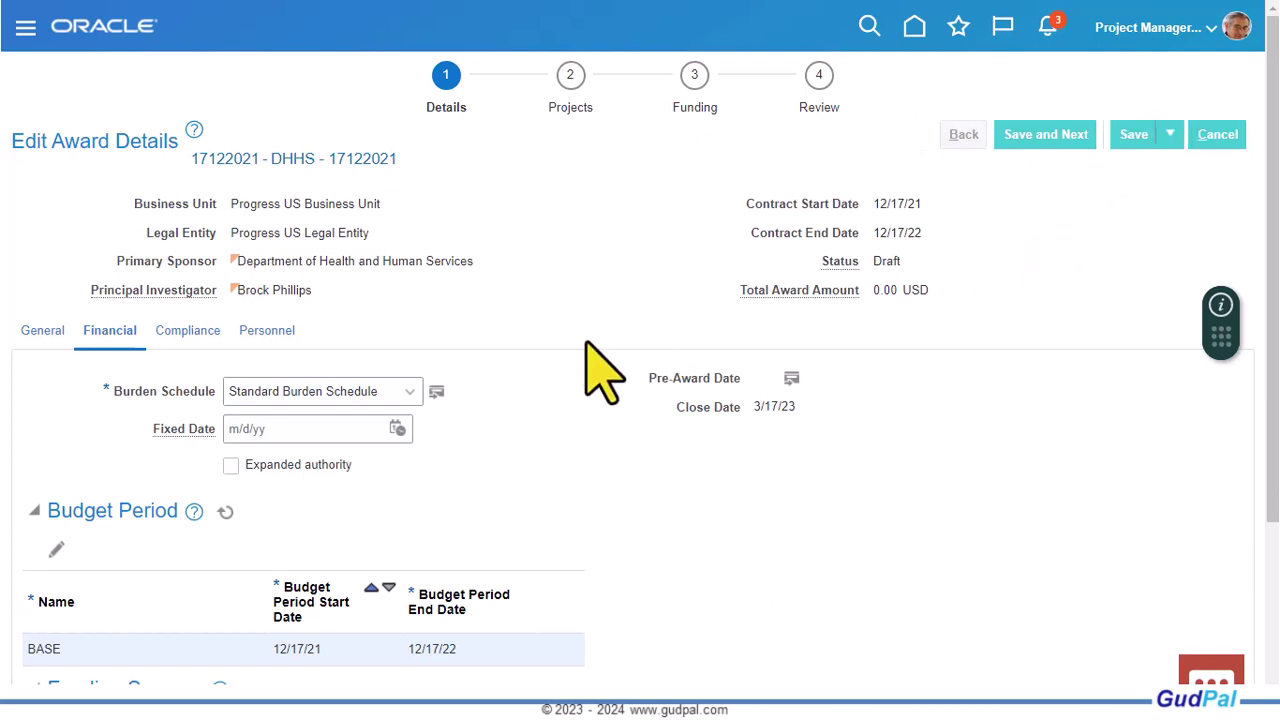
pyautogui.scroll(-3, 700, 405)
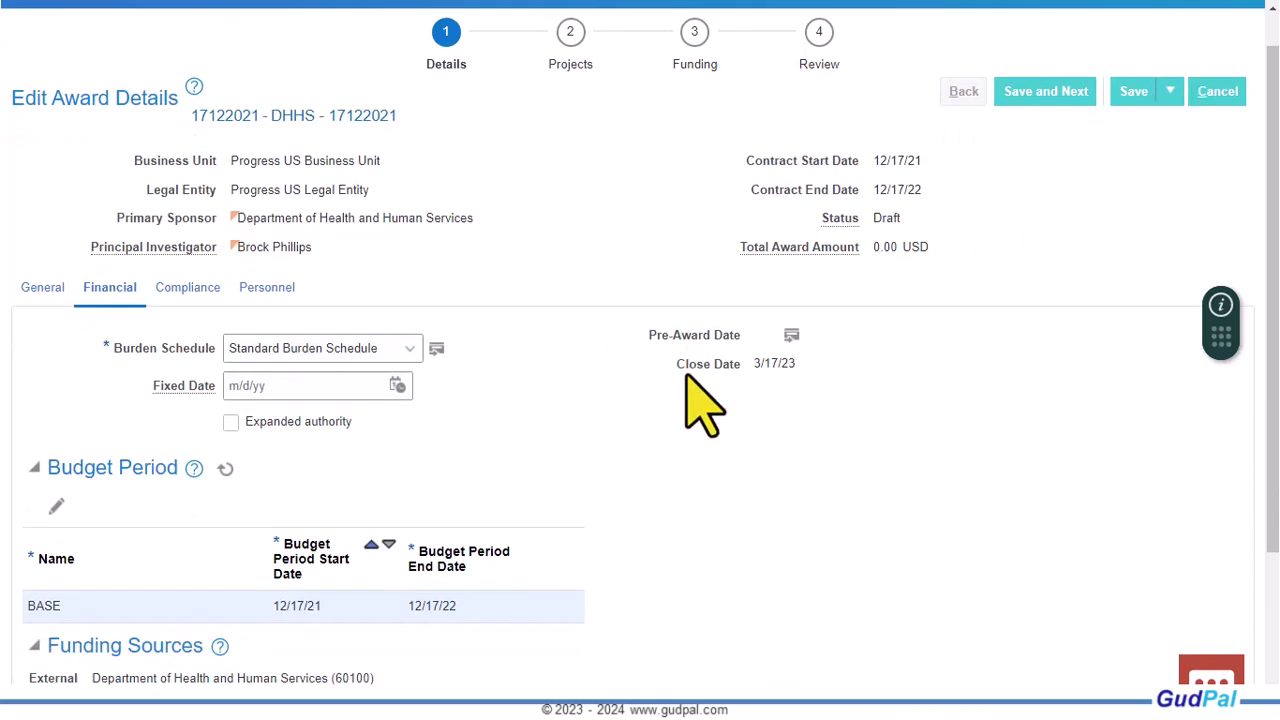
pyautogui.scroll(3, 700, 400)
pyautogui.click(1124, 134)
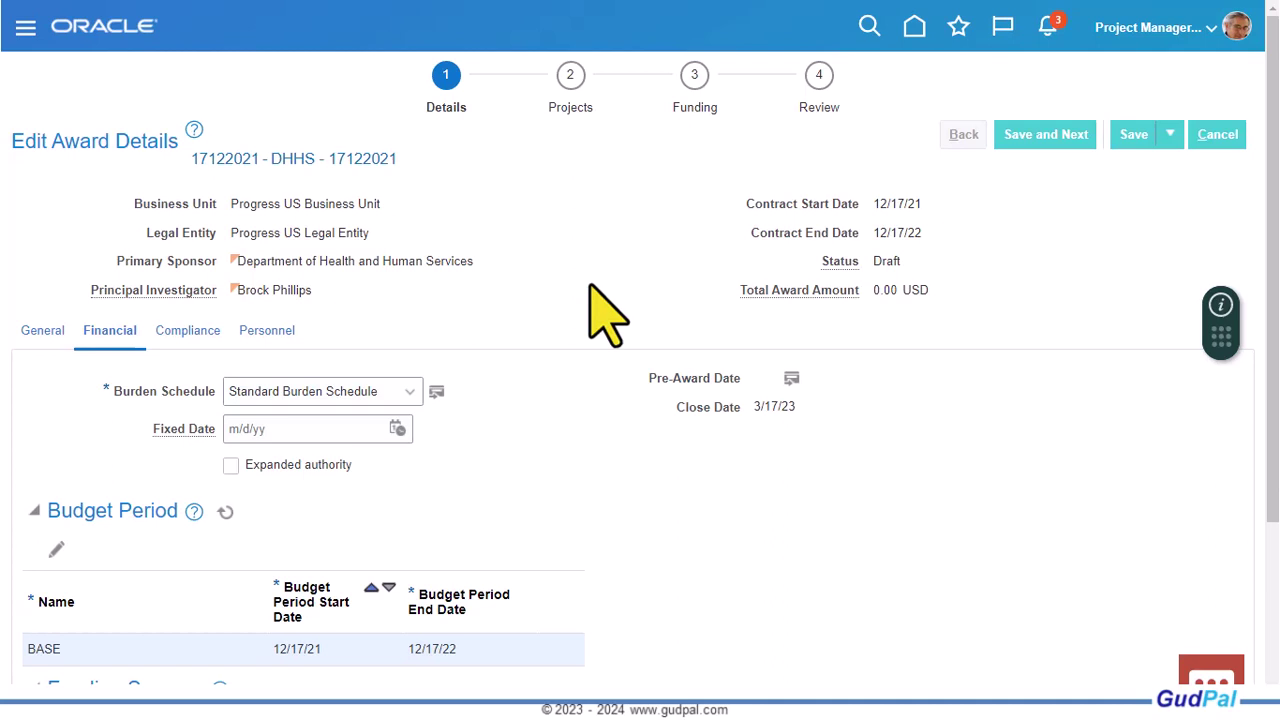
# Step: Save the award details, continue to the award's projects, save there and close the award
pyautogui.click(1133, 140)
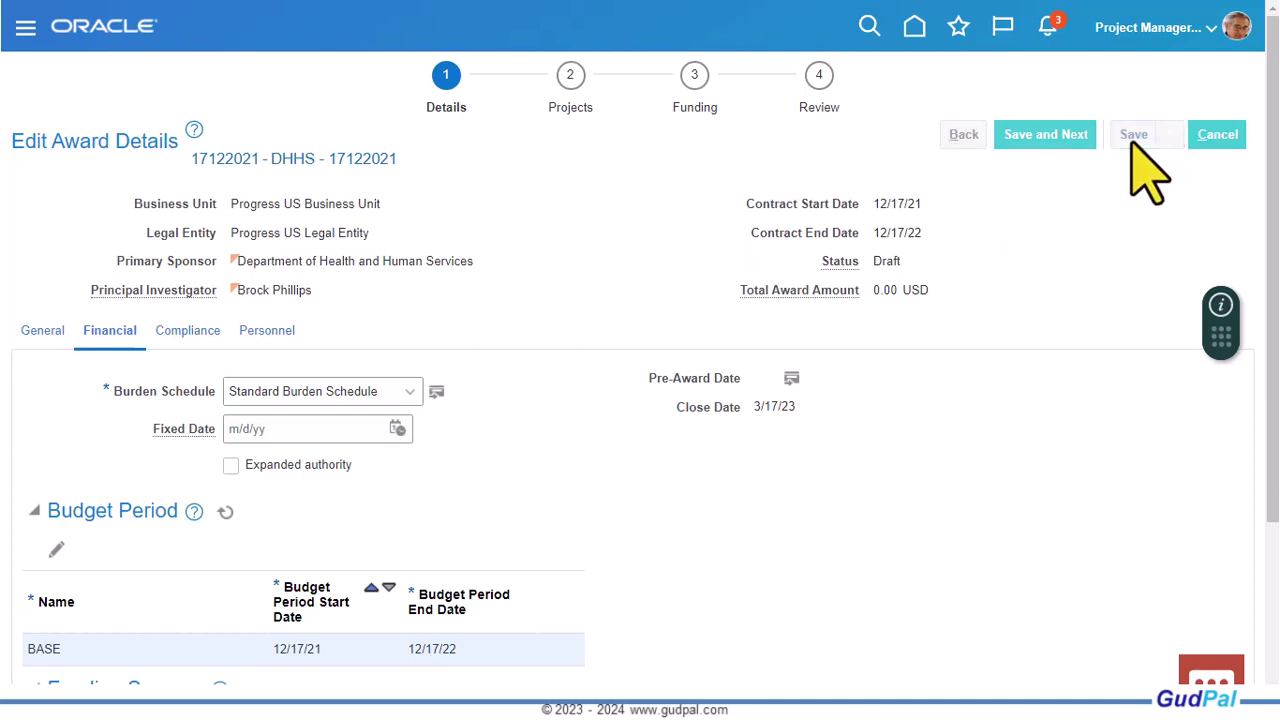
pyautogui.click(1066, 139)
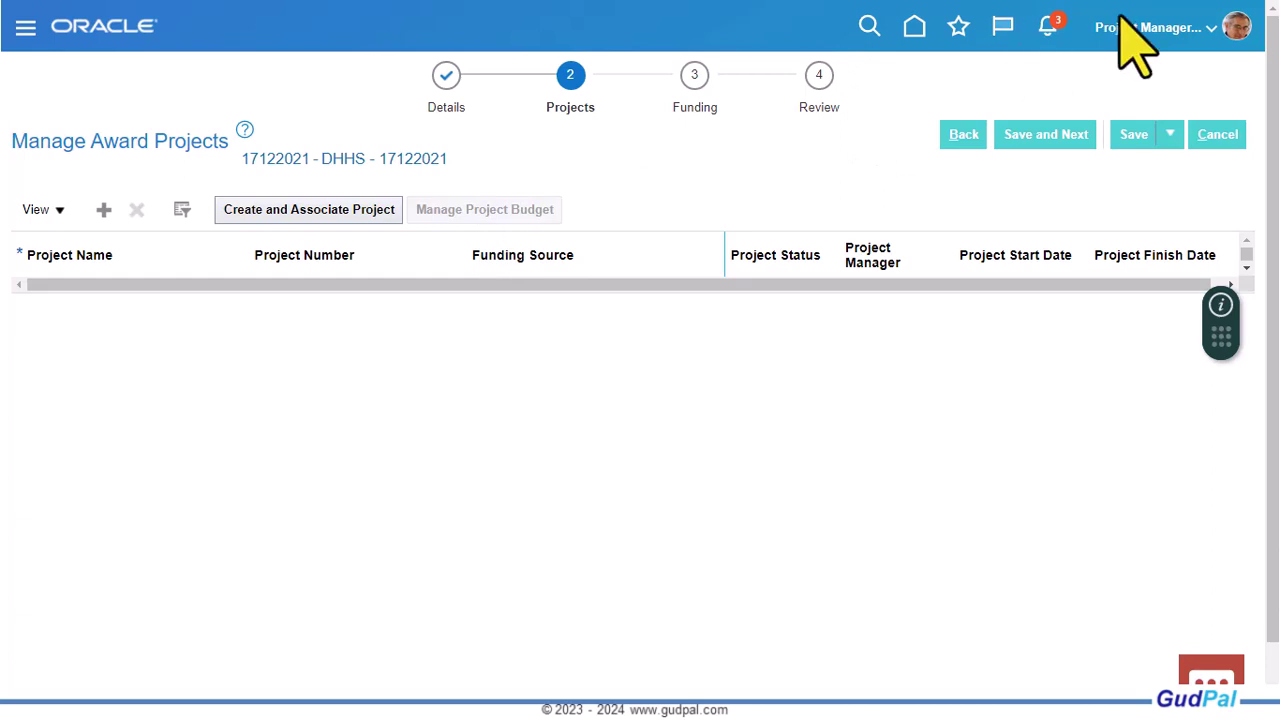
pyautogui.click(1137, 132)
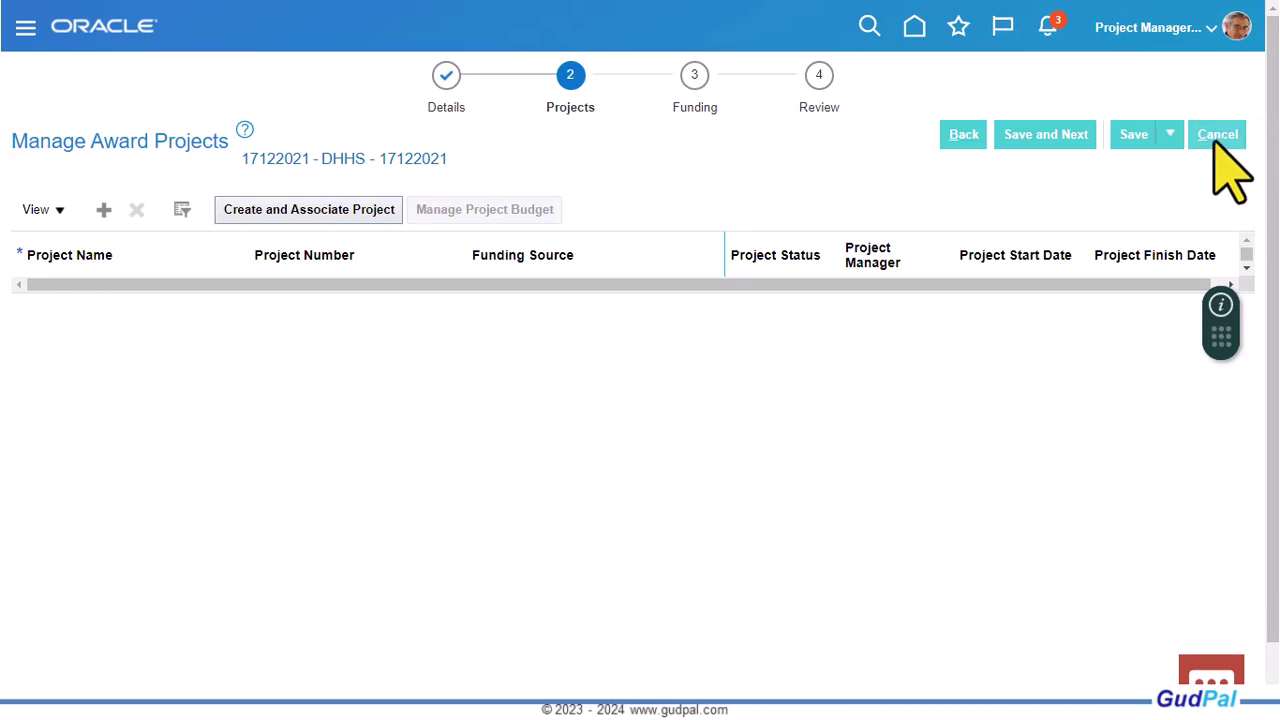
pyautogui.click(1214, 137)
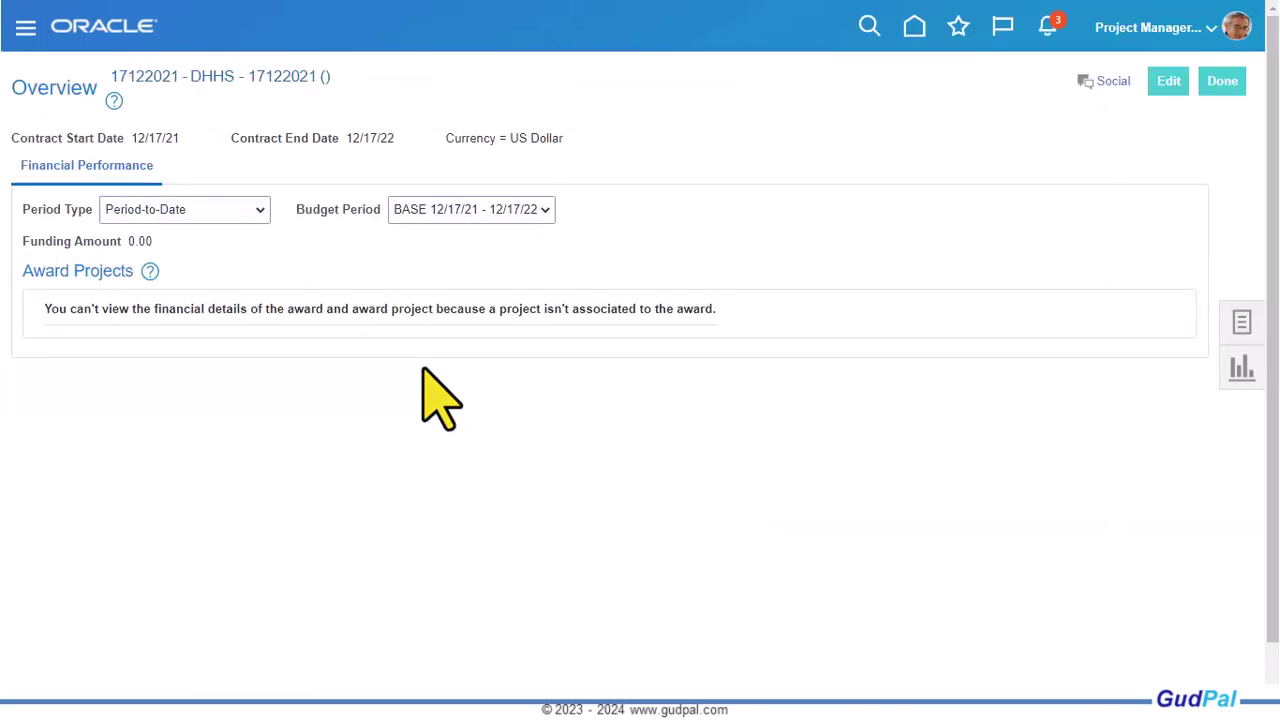
pyautogui.click(1224, 82)
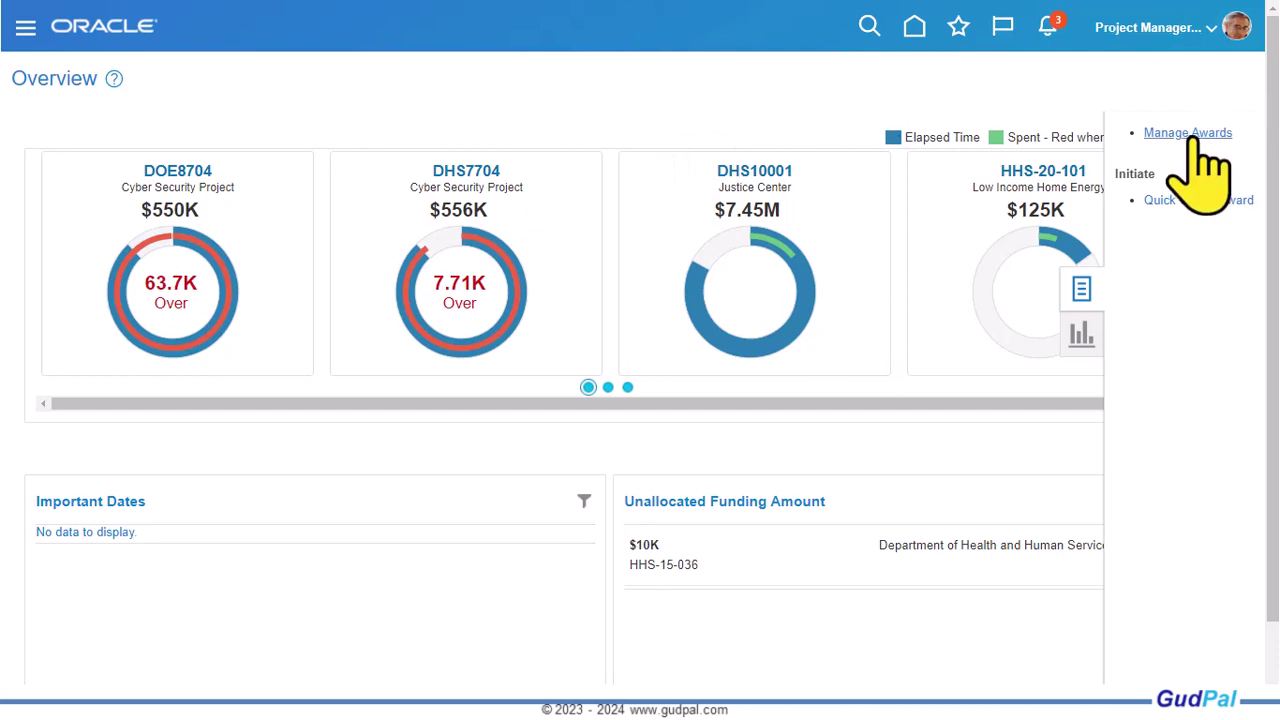
# Step: Open the list of managed awards and start creating an award from the 1 Year Funded Award template
pyautogui.click(1190, 133)
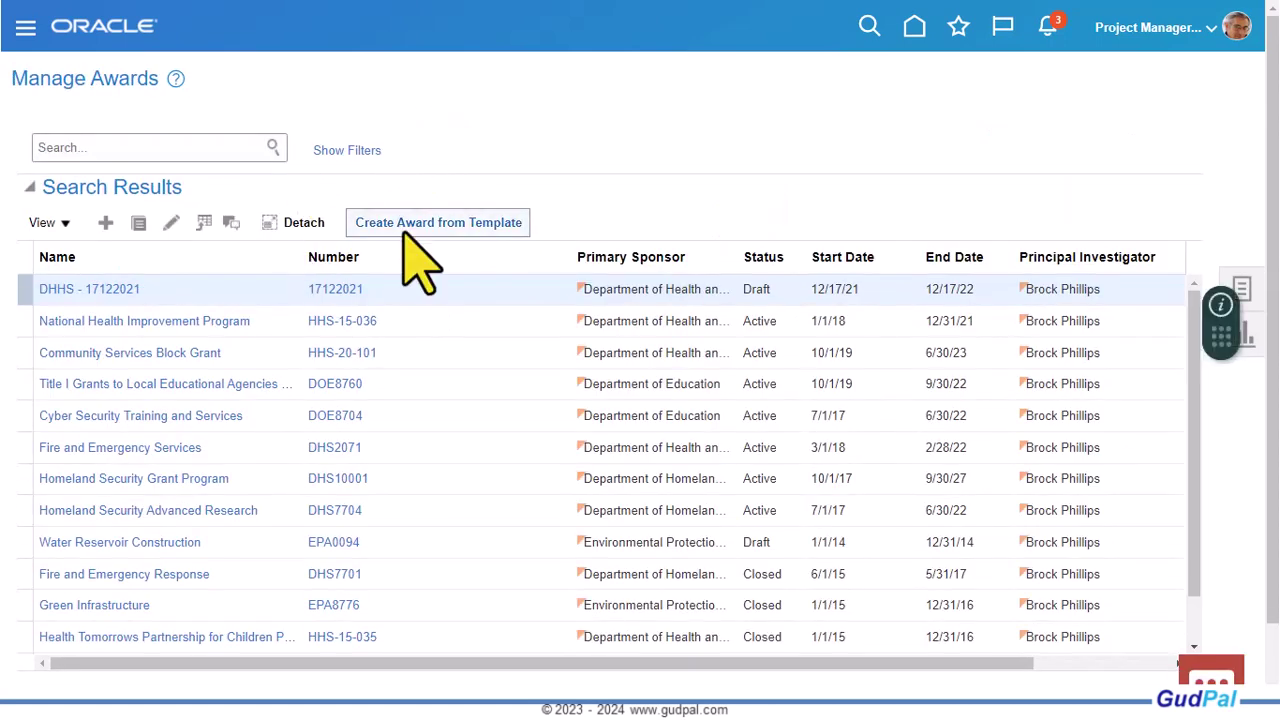
pyautogui.click(444, 228)
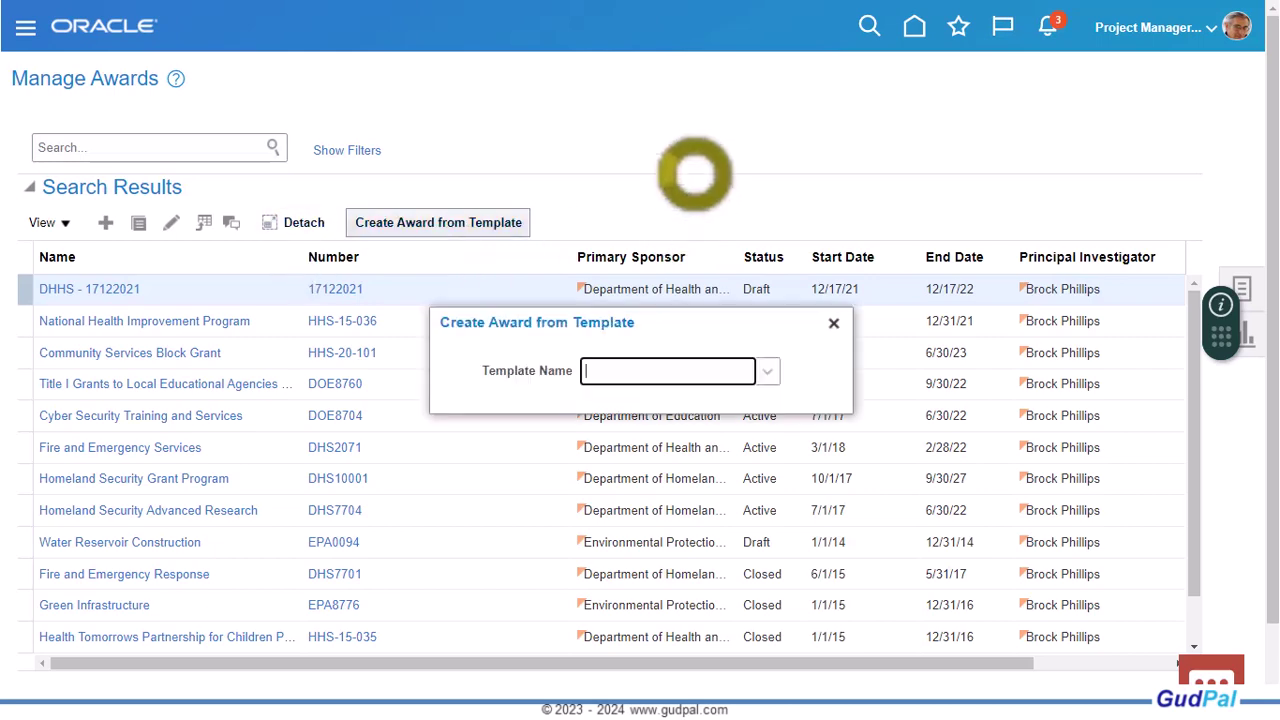
pyautogui.click(766, 373)
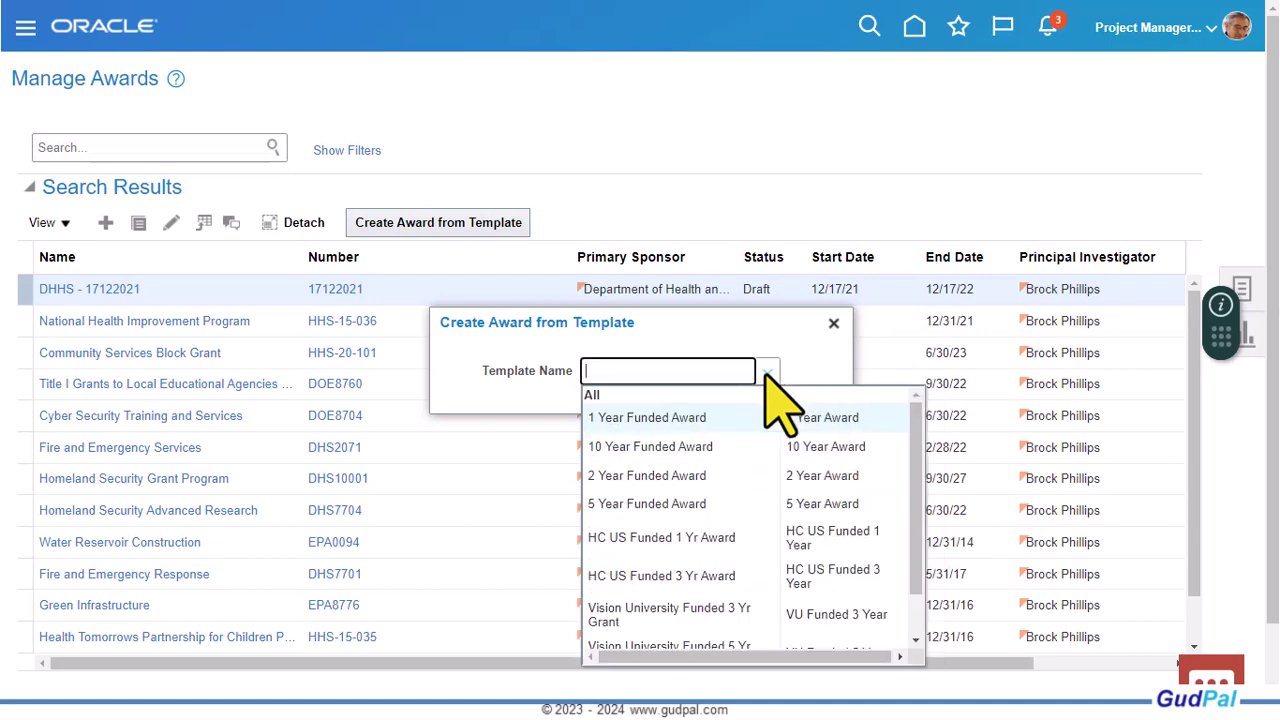
pyautogui.click(682, 420)
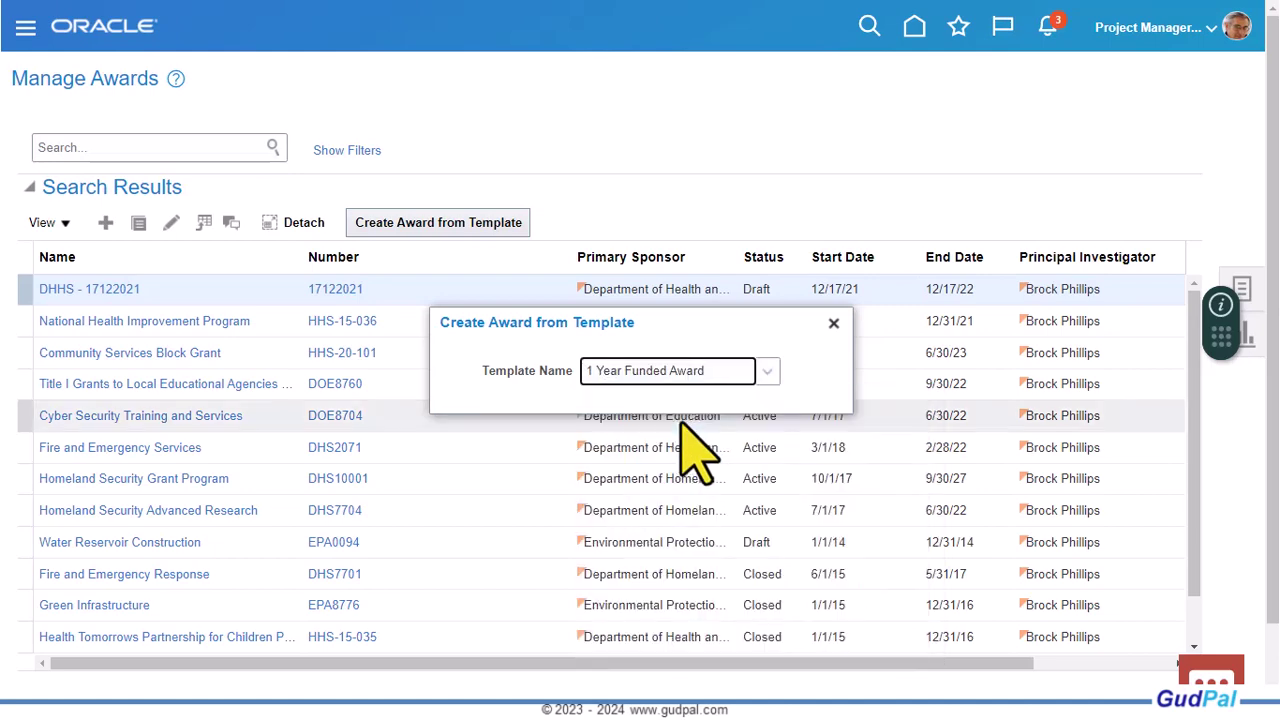
pyautogui.click(711, 416)
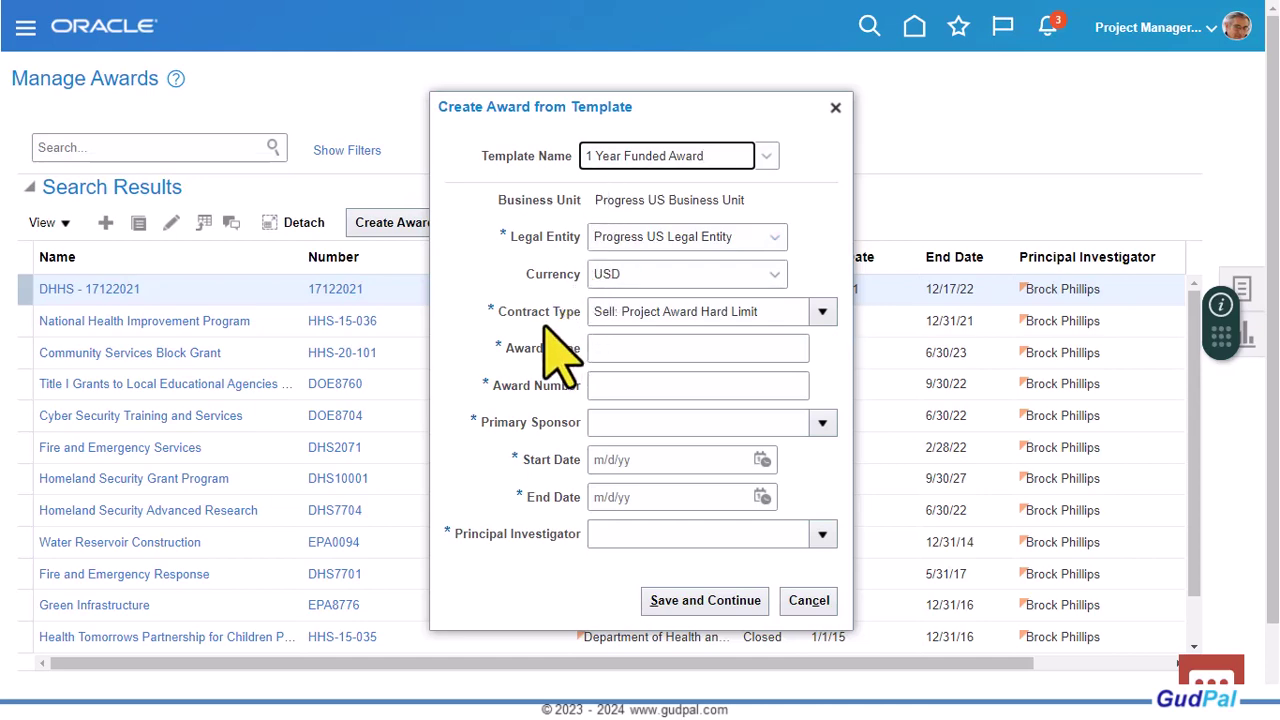
# Step: Look at the currency choices while keeping USD, and enter DHHS_17122021_BY_TEMPLATE as the award name
pyautogui.click(648, 272)
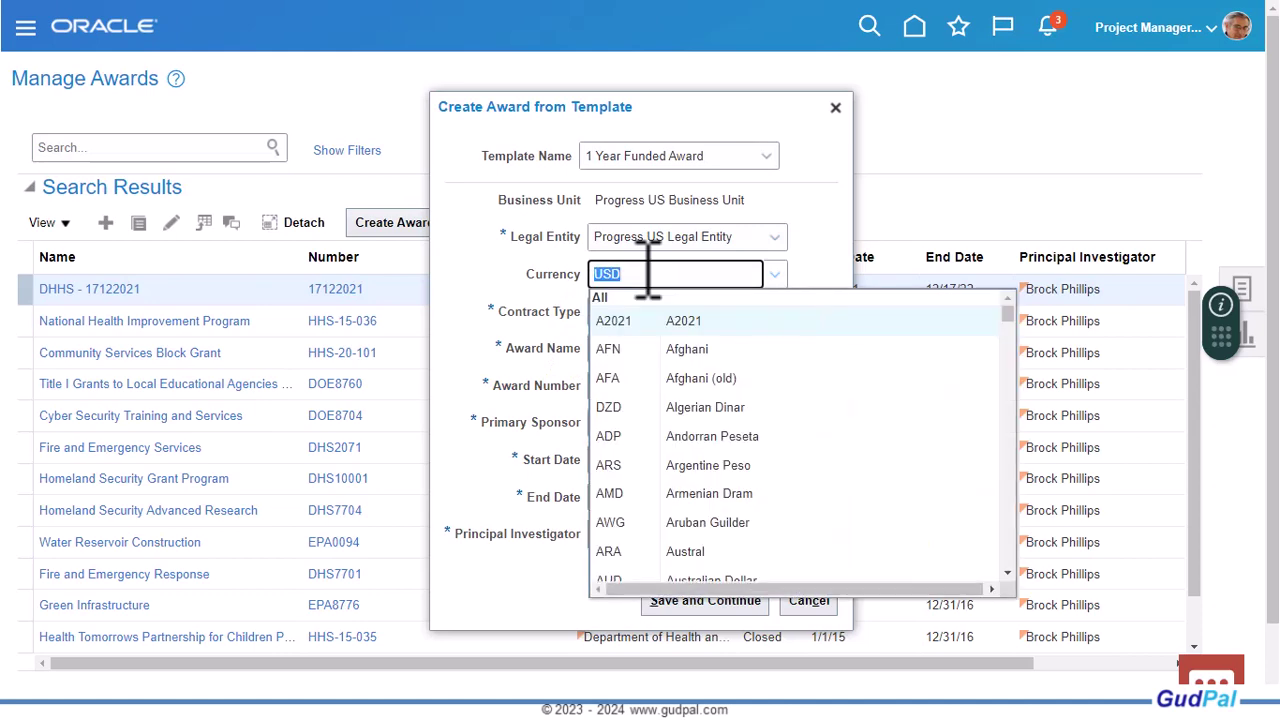
pyautogui.click(557, 290)
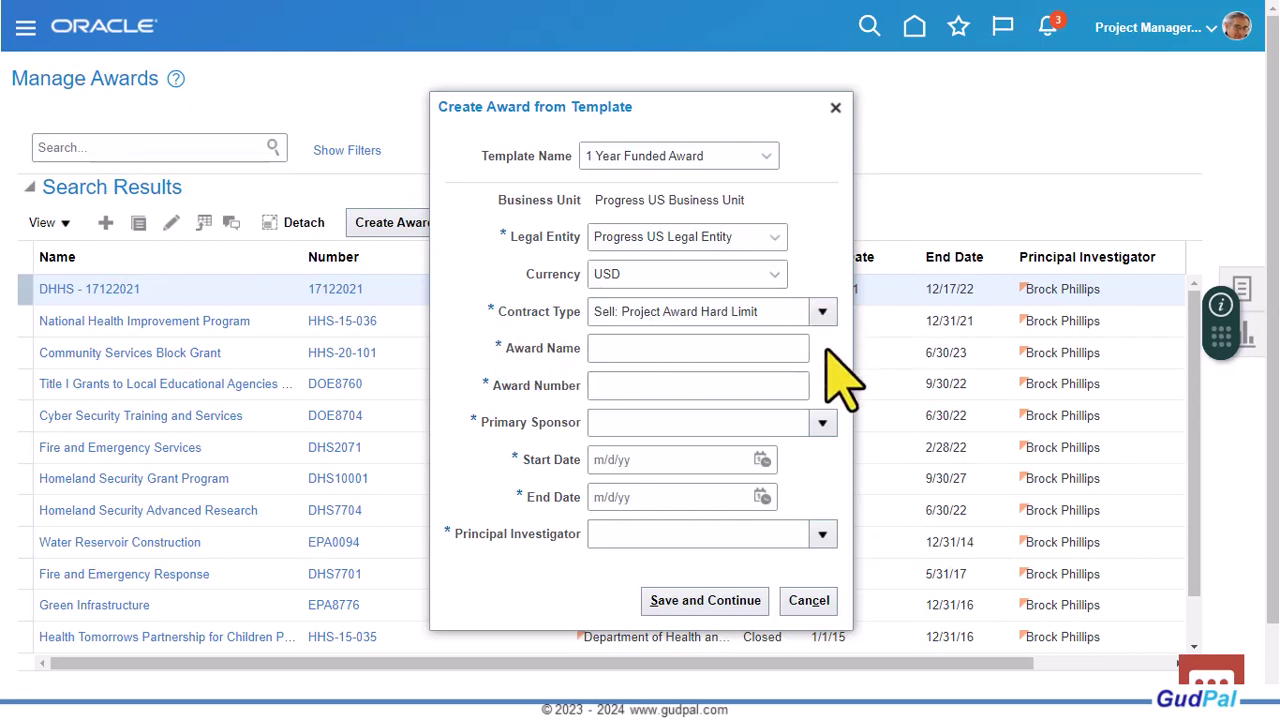
pyautogui.click(636, 345)
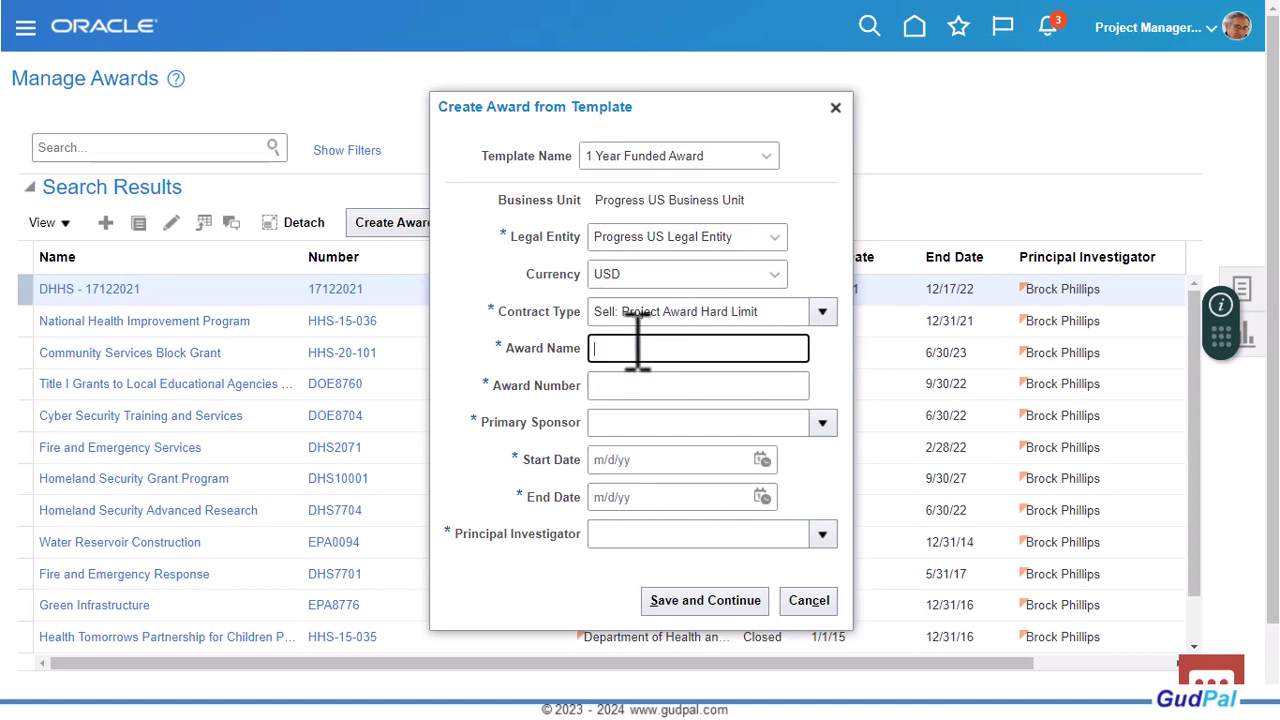
pyautogui.write('d')
pyautogui.press('BackSpace')
pyautogui.write('DHHS_17122021_BY_TEMPLATE')
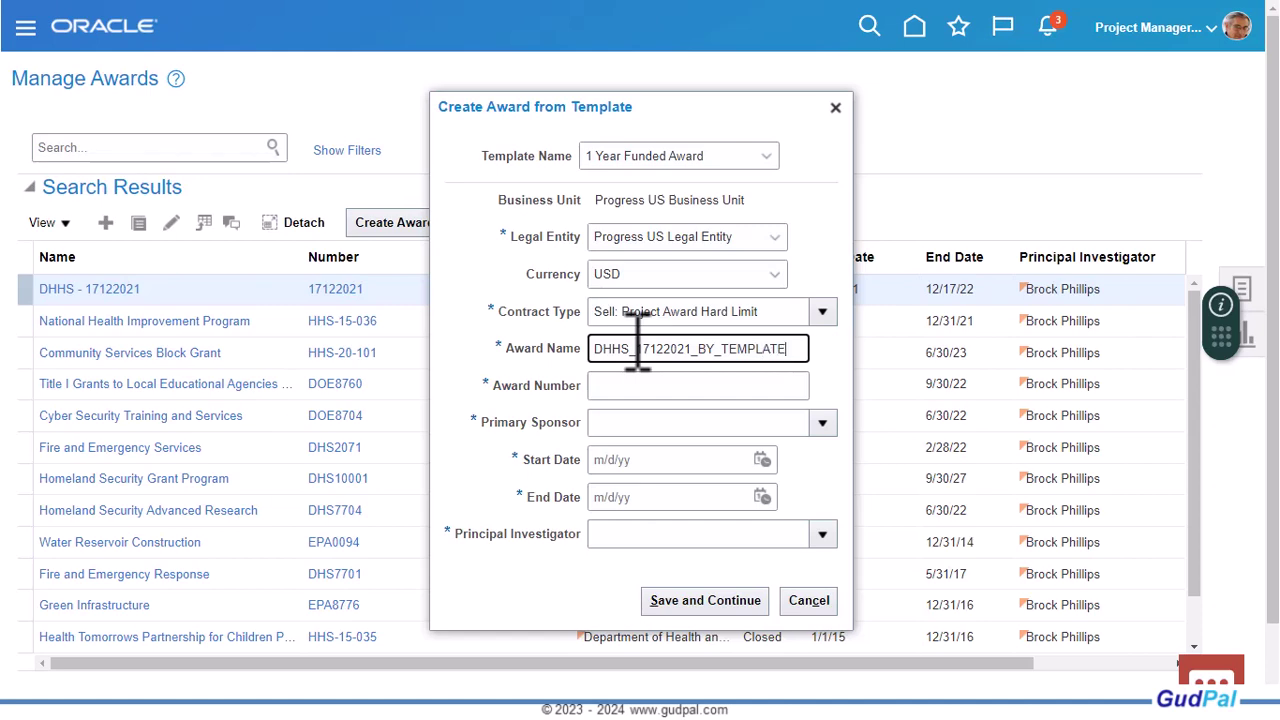
# Step: Reword the award name to DHHS_17122021_CREATEDUSING_TEMPLATE
pyautogui.press('Left')
pyautogui.press('Left')
pyautogui.press('Left')
pyautogui.press('Left')
pyautogui.press('Left')
pyautogui.press('Left')
pyautogui.press('Left')
pyautogui.press('Left')
pyautogui.press('Left')
pyautogui.press('Left')
pyautogui.press('Left')
pyautogui.press('Delete')
pyautogui.press('Delete')
pyautogui.write('USING')
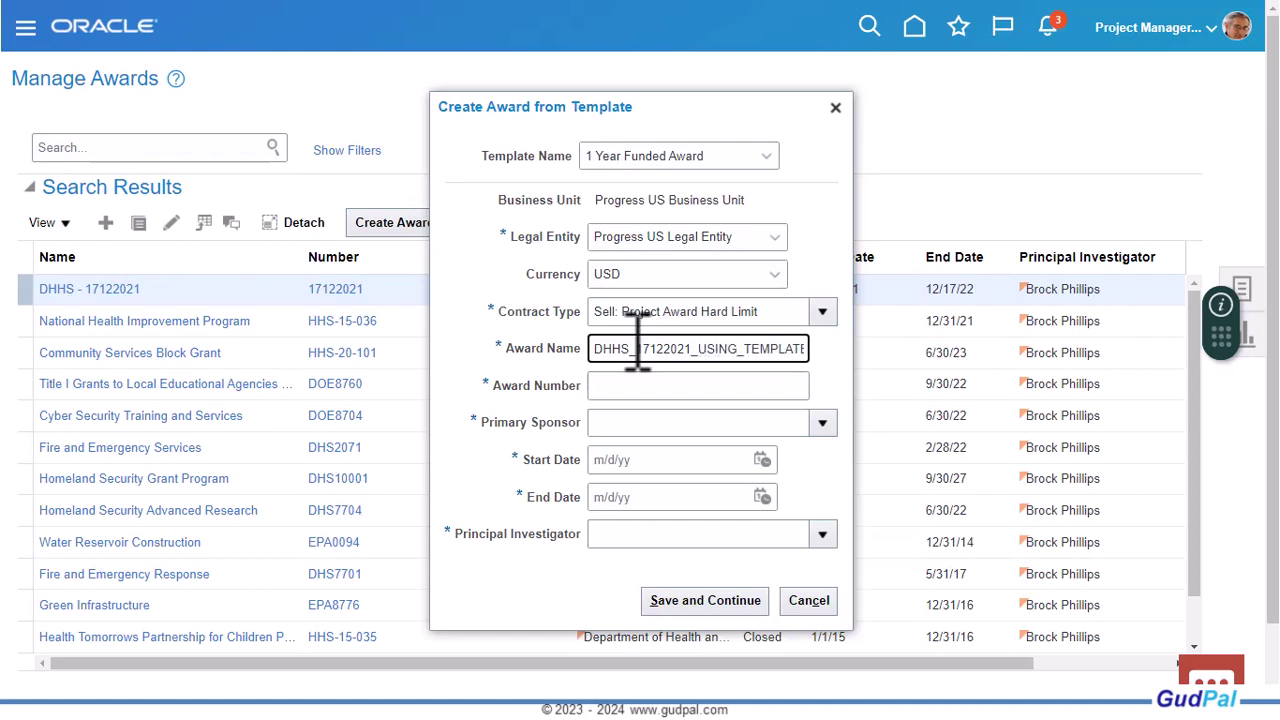
pyautogui.write('CREATED')
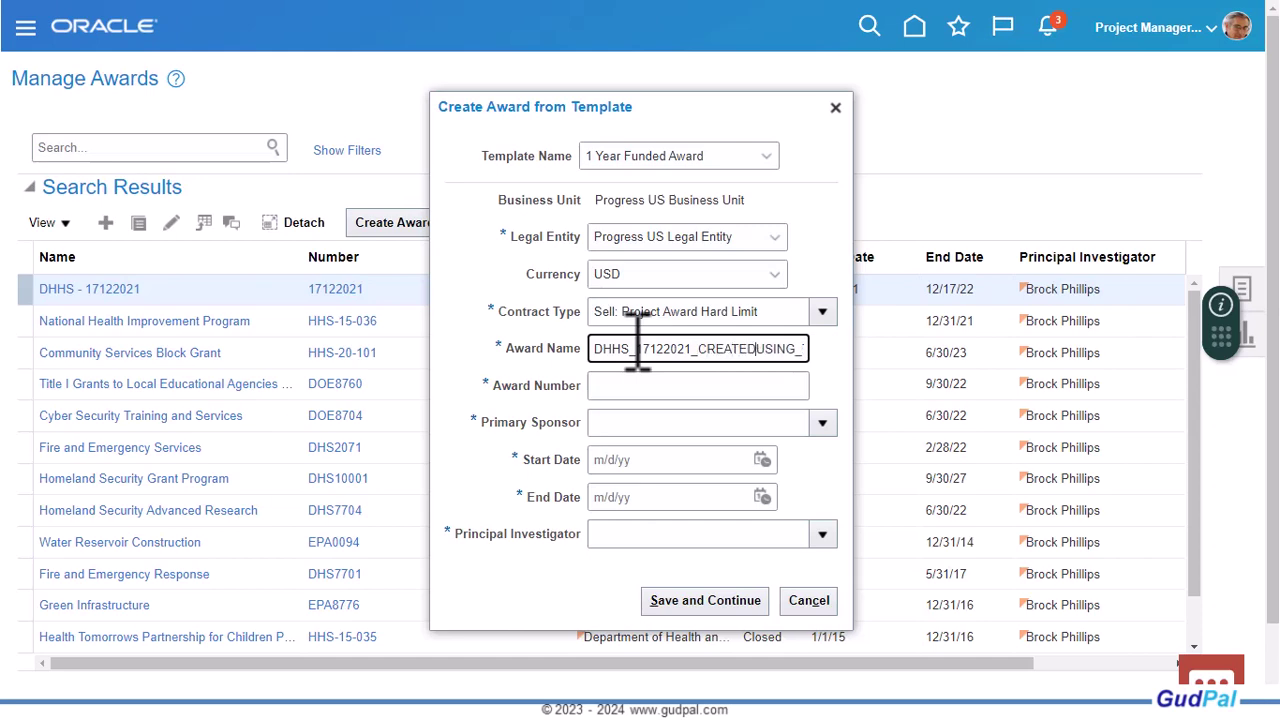
pyautogui.press('End')
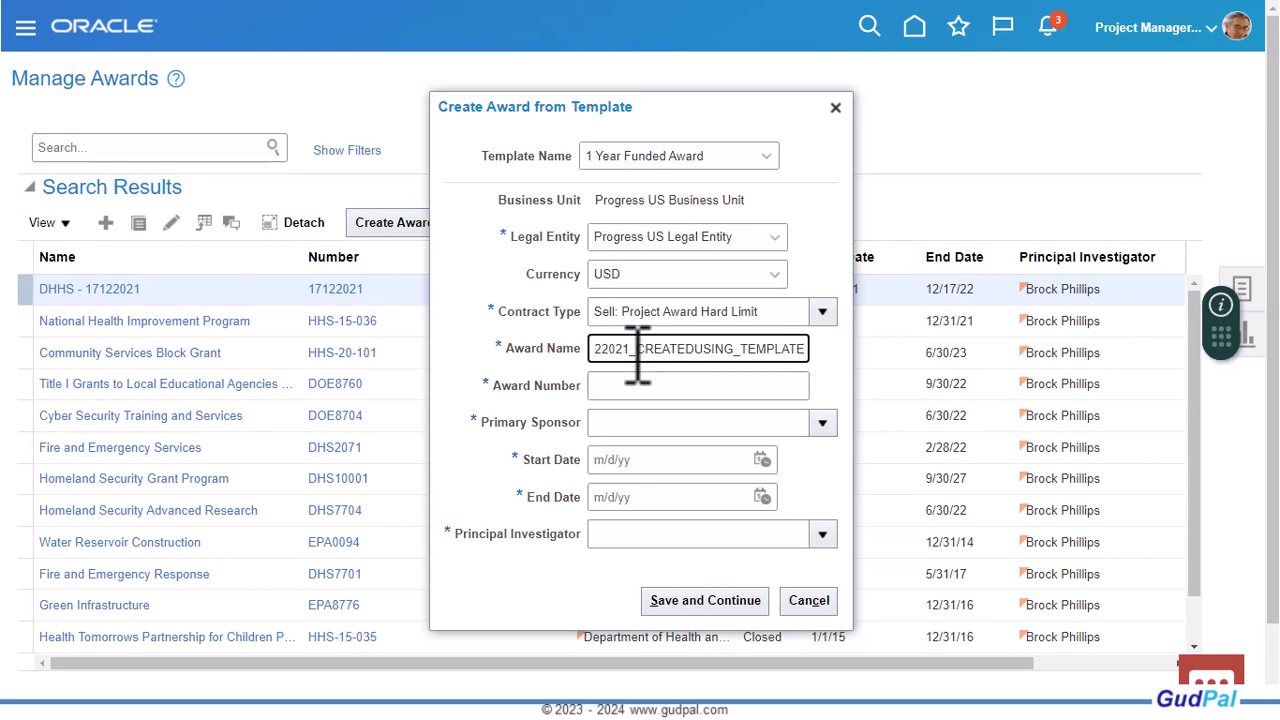
# Step: Set the award number to 17122021_1 and choose Department of Health and Human Services as the primary sponsor
pyautogui.click(629, 392)
pyautogui.write('1')
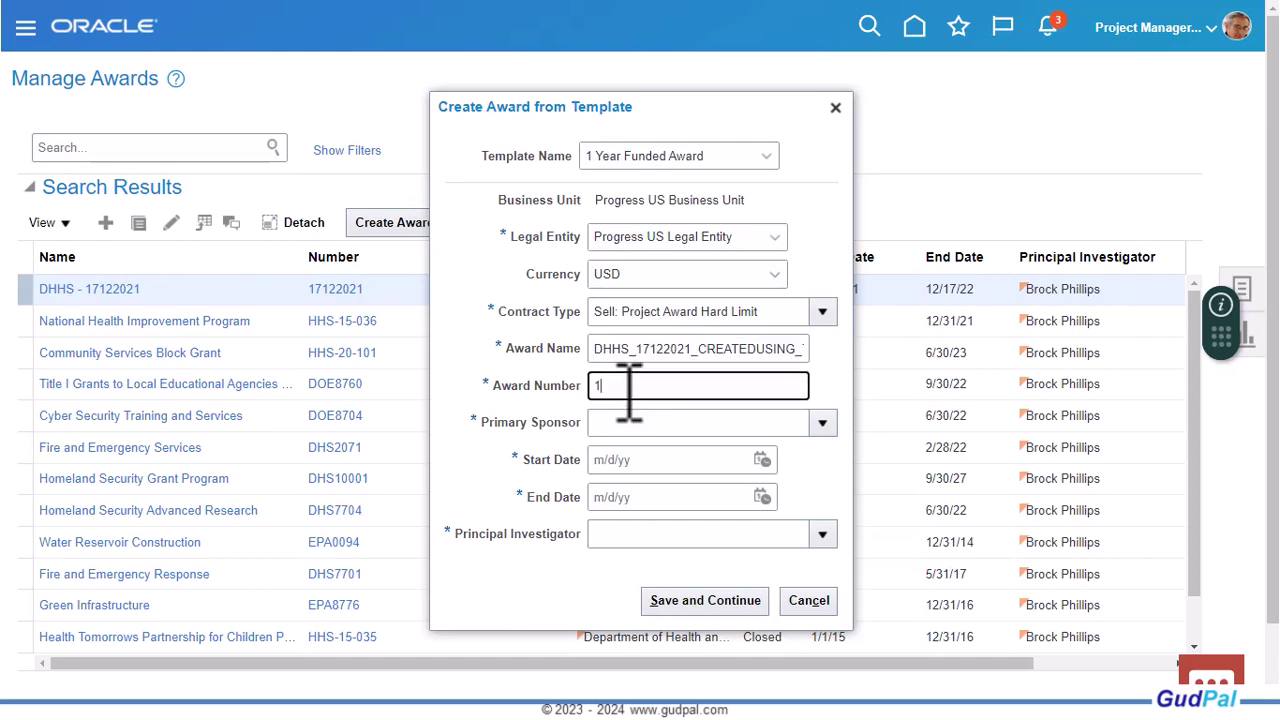
pyautogui.write('7122021_1')
pyautogui.click(820, 423)
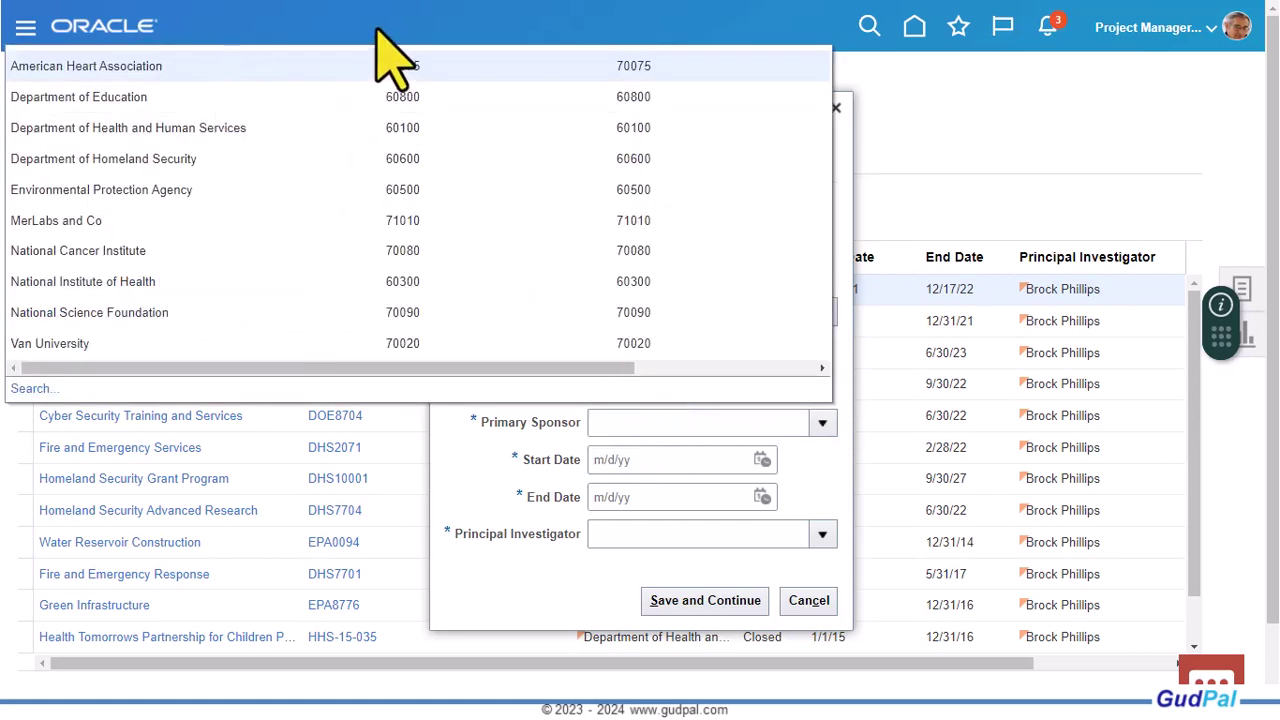
pyautogui.click(185, 128)
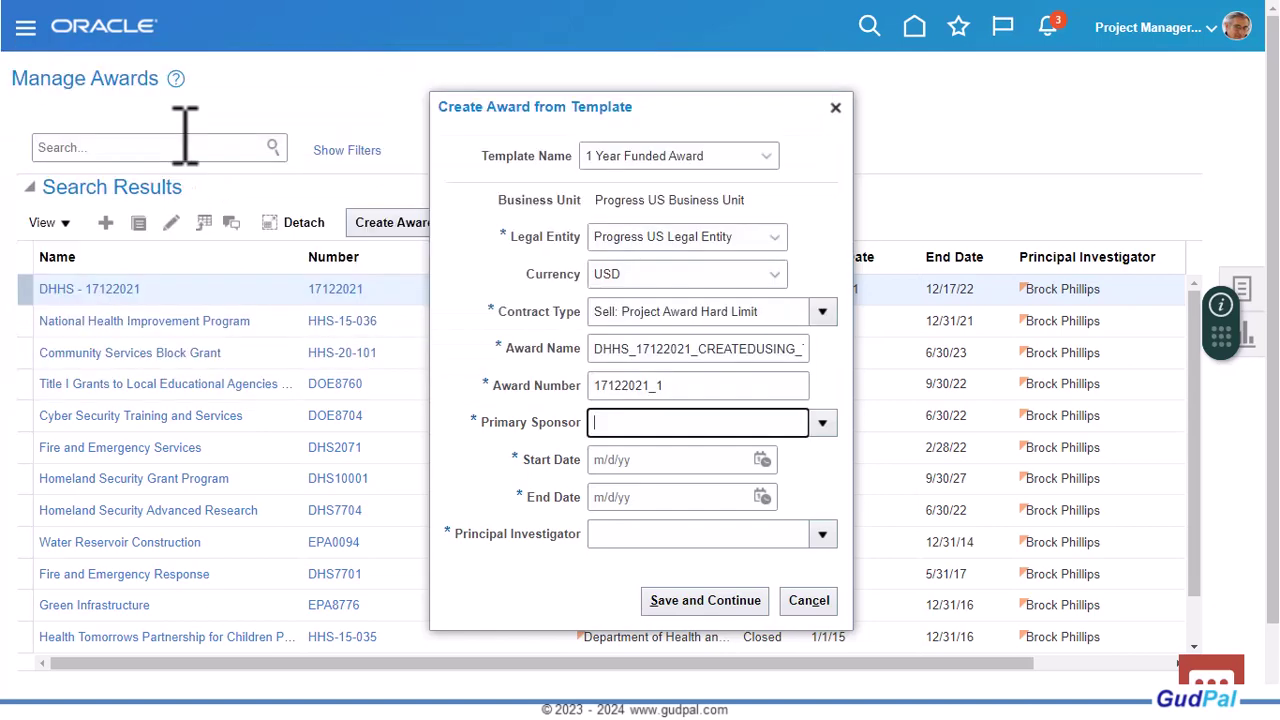
# Step: Set the award's start date to 12/17/21 and its end date to 12/16/22
pyautogui.click(665, 462)
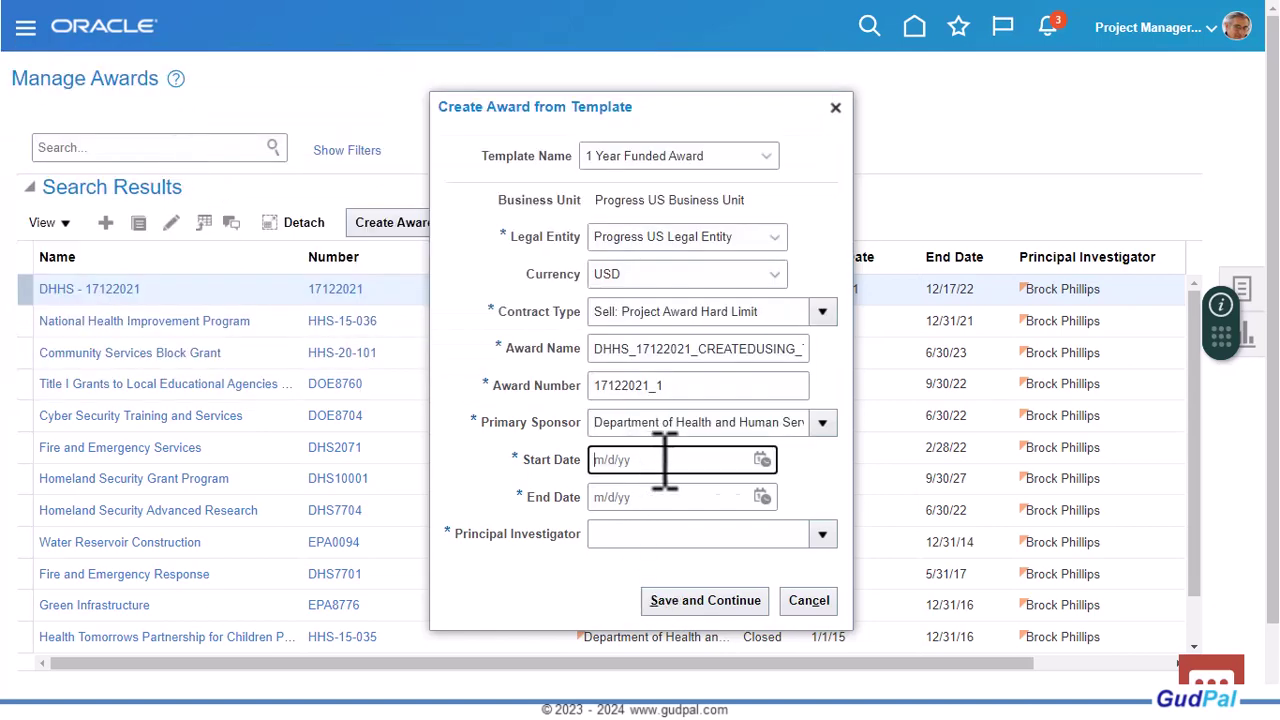
pyautogui.click(762, 460)
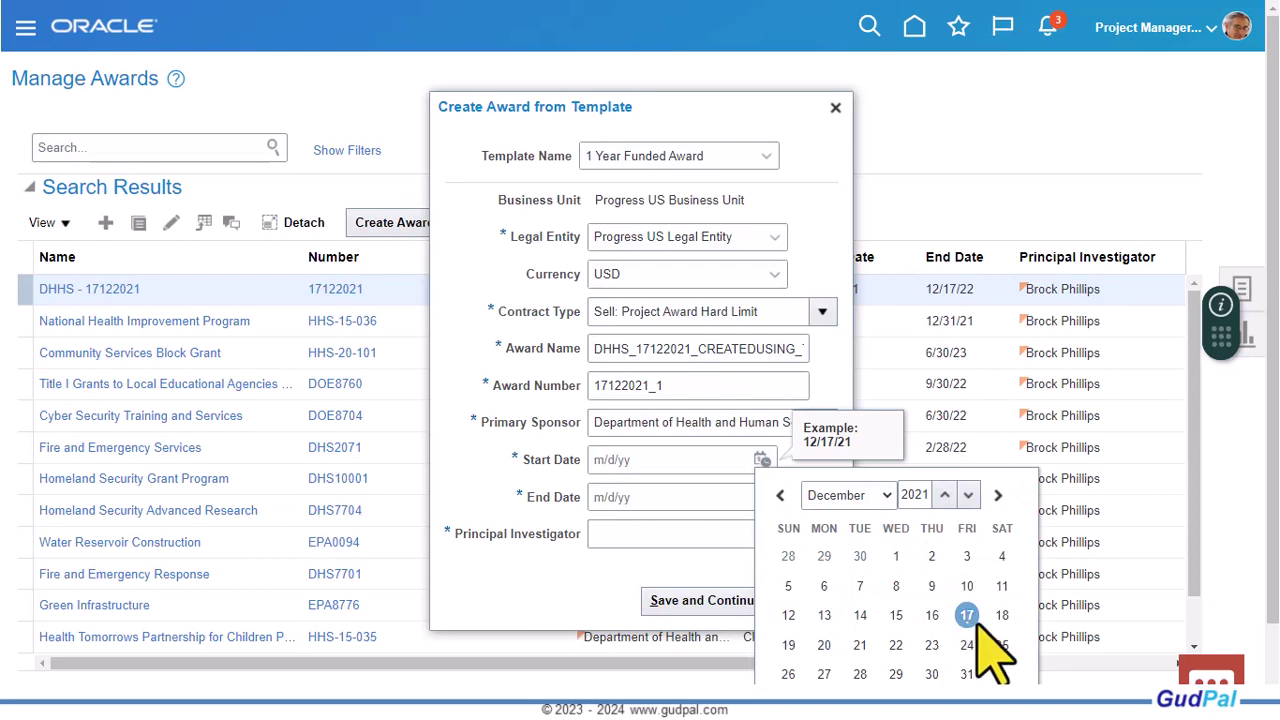
pyautogui.click(966, 616)
pyautogui.click(762, 497)
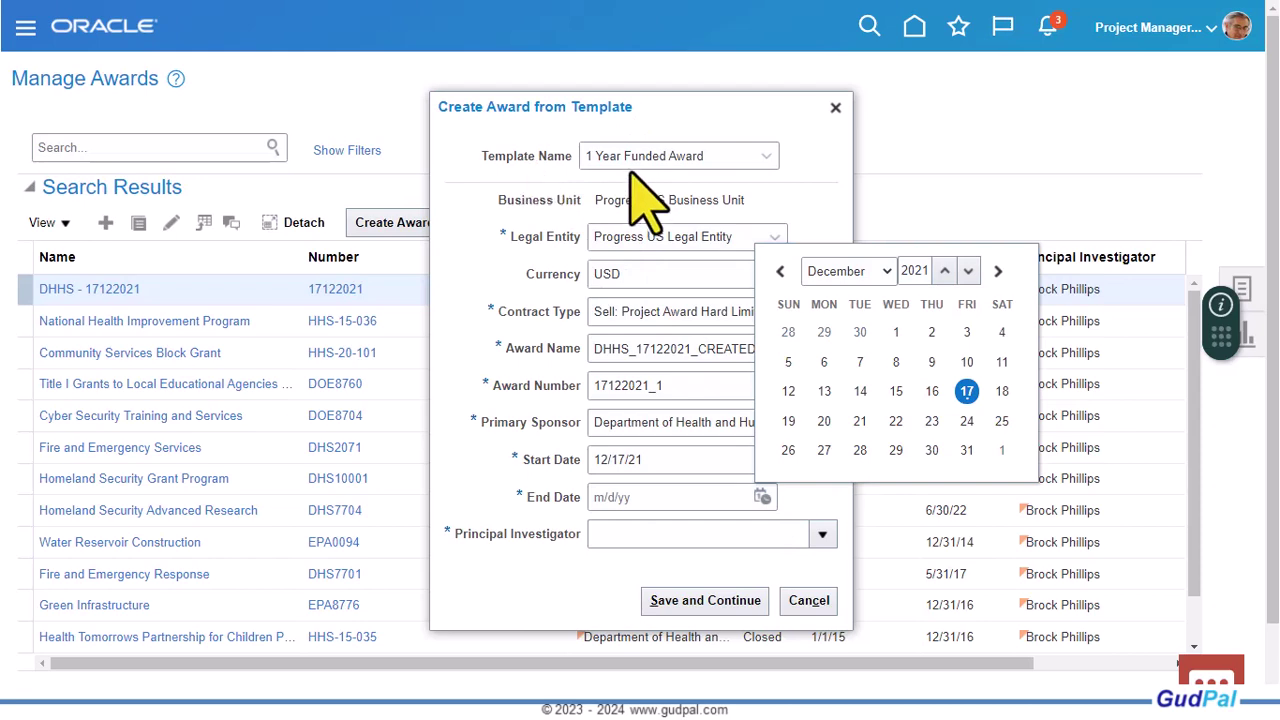
pyautogui.click(929, 395)
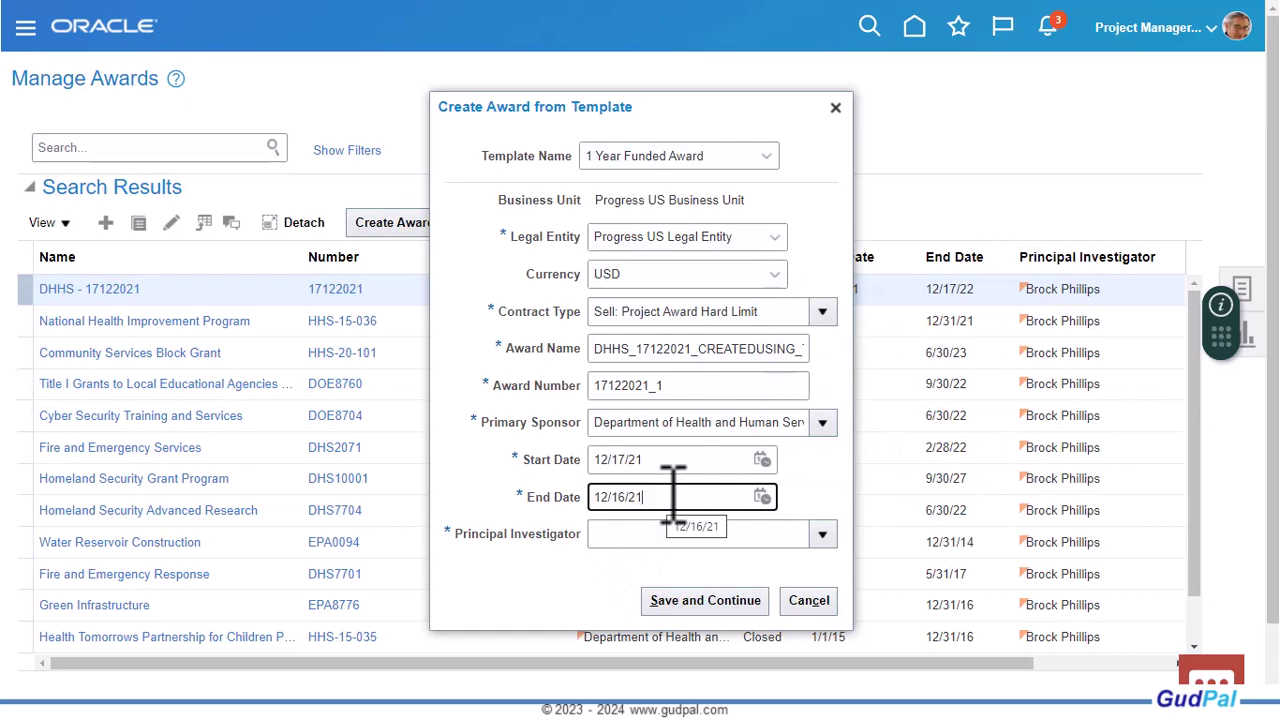
pyautogui.press('BackSpace')
pyautogui.write('2')
# Step: Choose the first listed person as the award's principal investigator
pyautogui.click(672, 526)
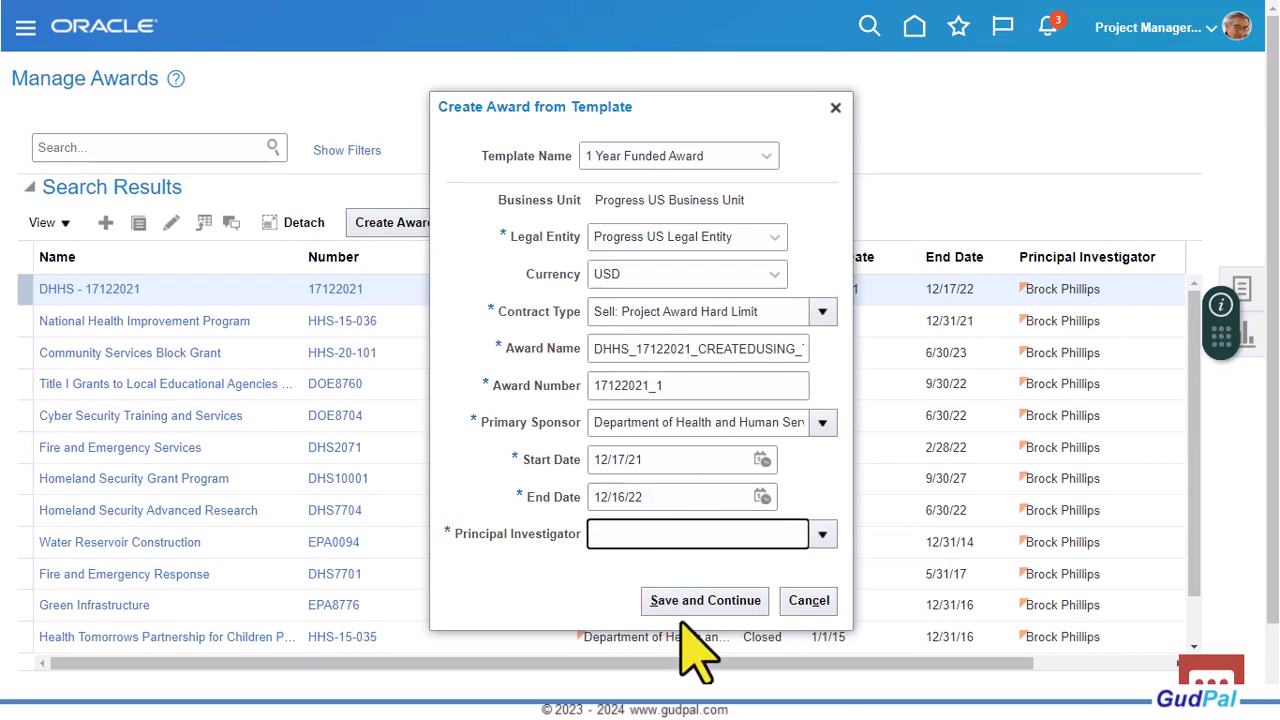
pyautogui.click(822, 534)
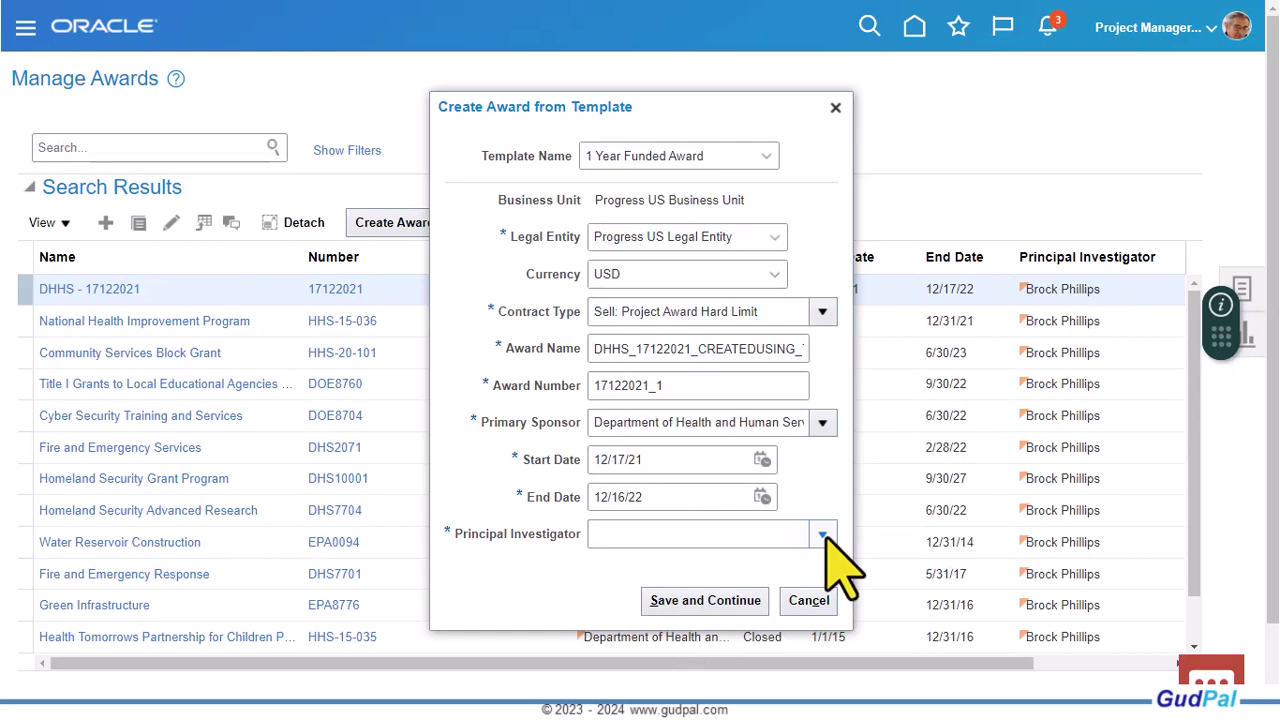
pyautogui.click(822, 534)
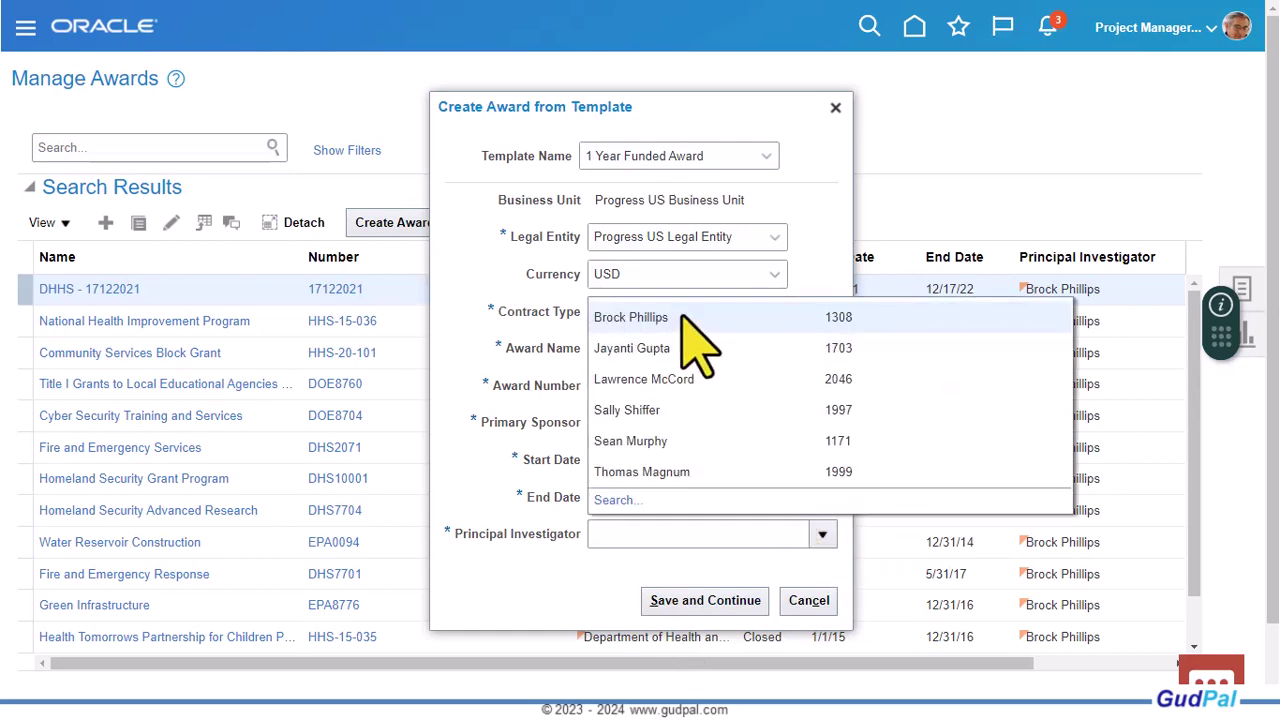
pyautogui.click(681, 318)
# Step: Check the available templates, keep 1 Year Funded Award, then save the new award and open its details
pyautogui.click(766, 157)
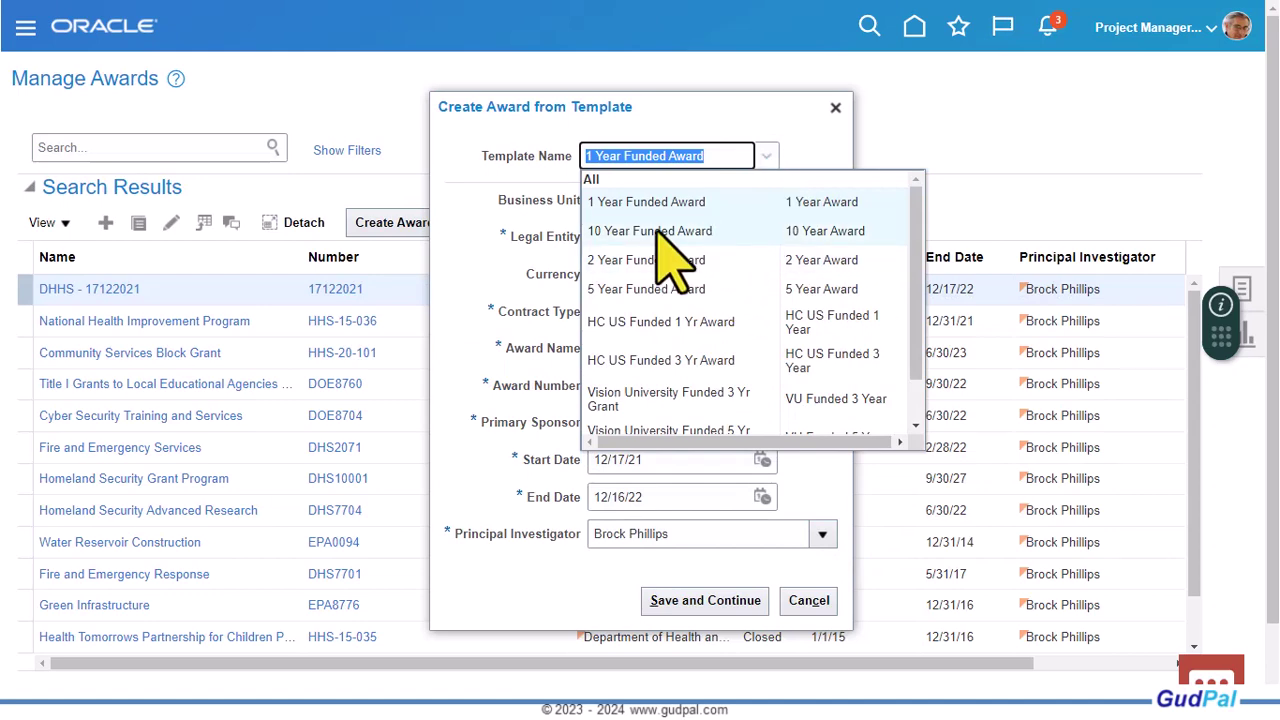
pyautogui.click(485, 300)
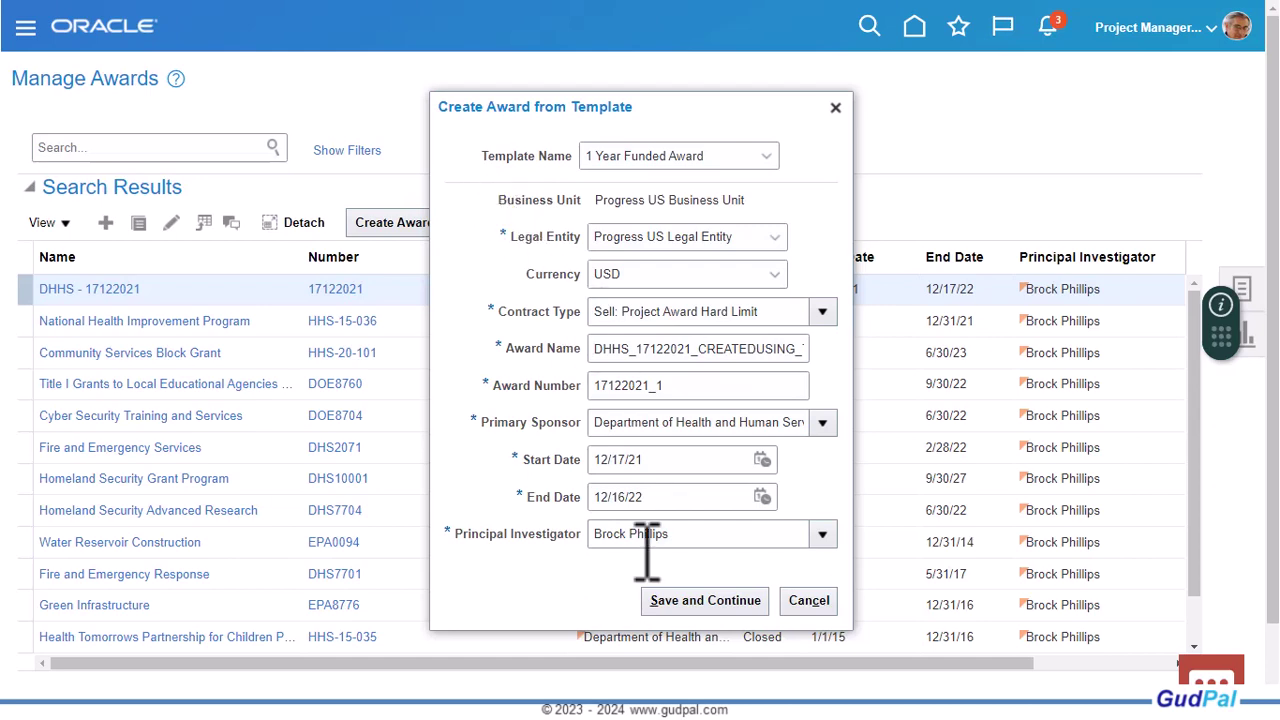
pyautogui.click(688, 602)
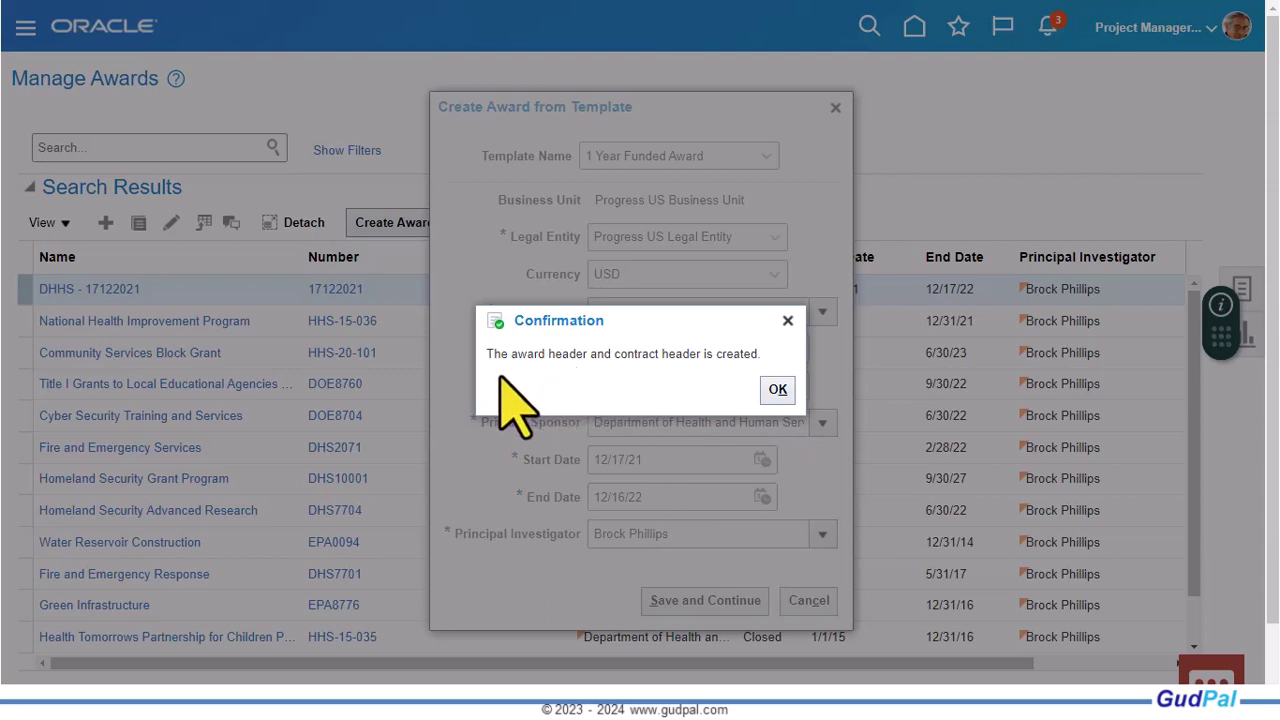
pyautogui.click(778, 390)
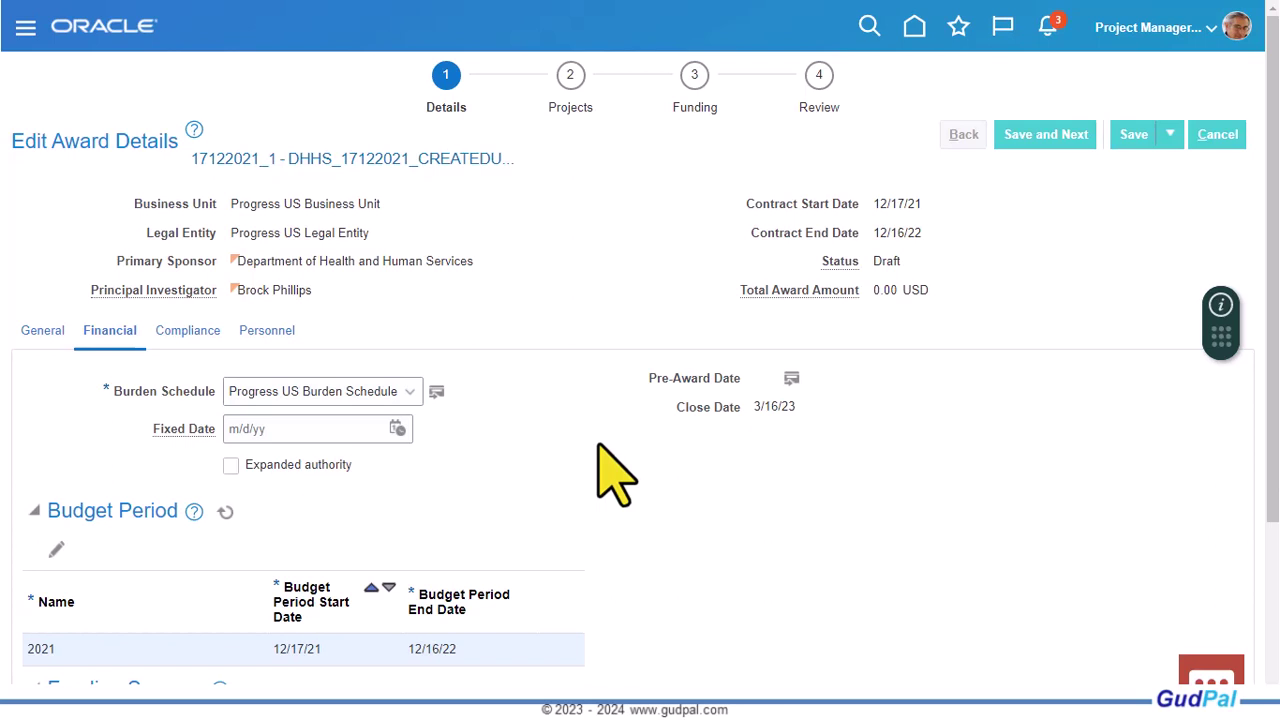
# Step: Review the new award's budget period and funding sources, and its general details such as organization, keywords, references and attachments
pyautogui.scroll(-1, 600, 450)
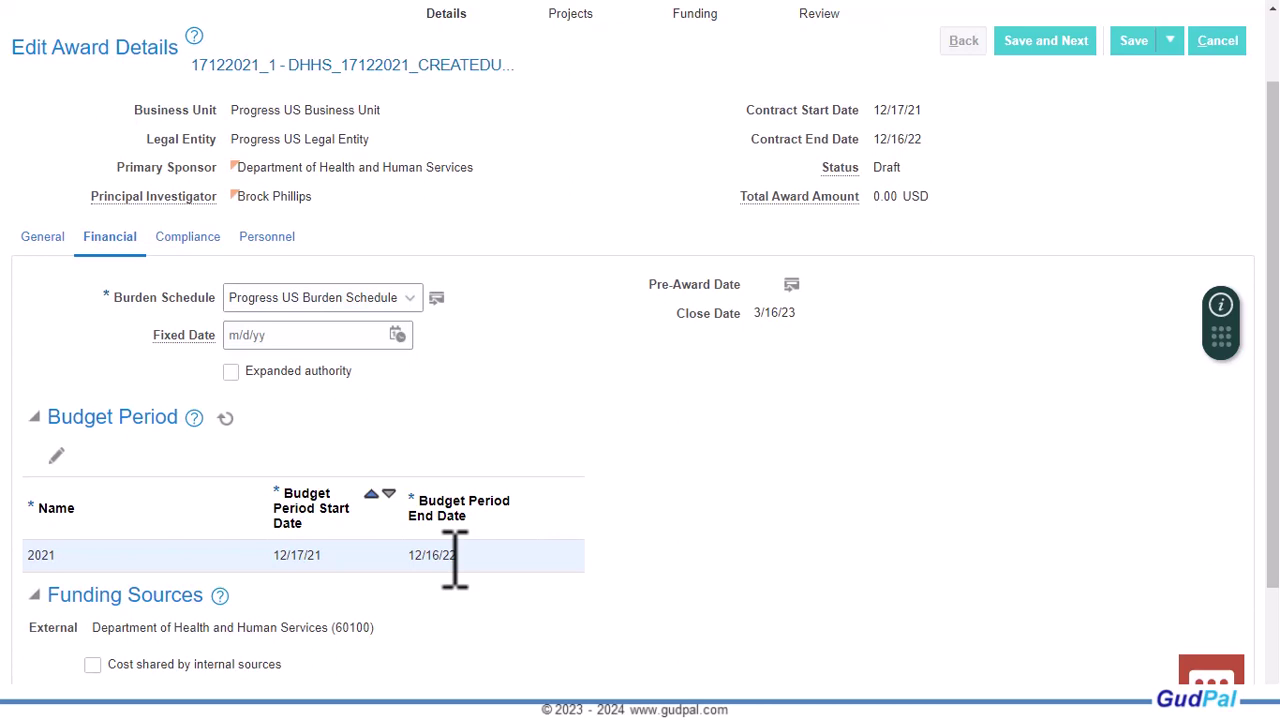
pyautogui.scroll(2, 455, 560)
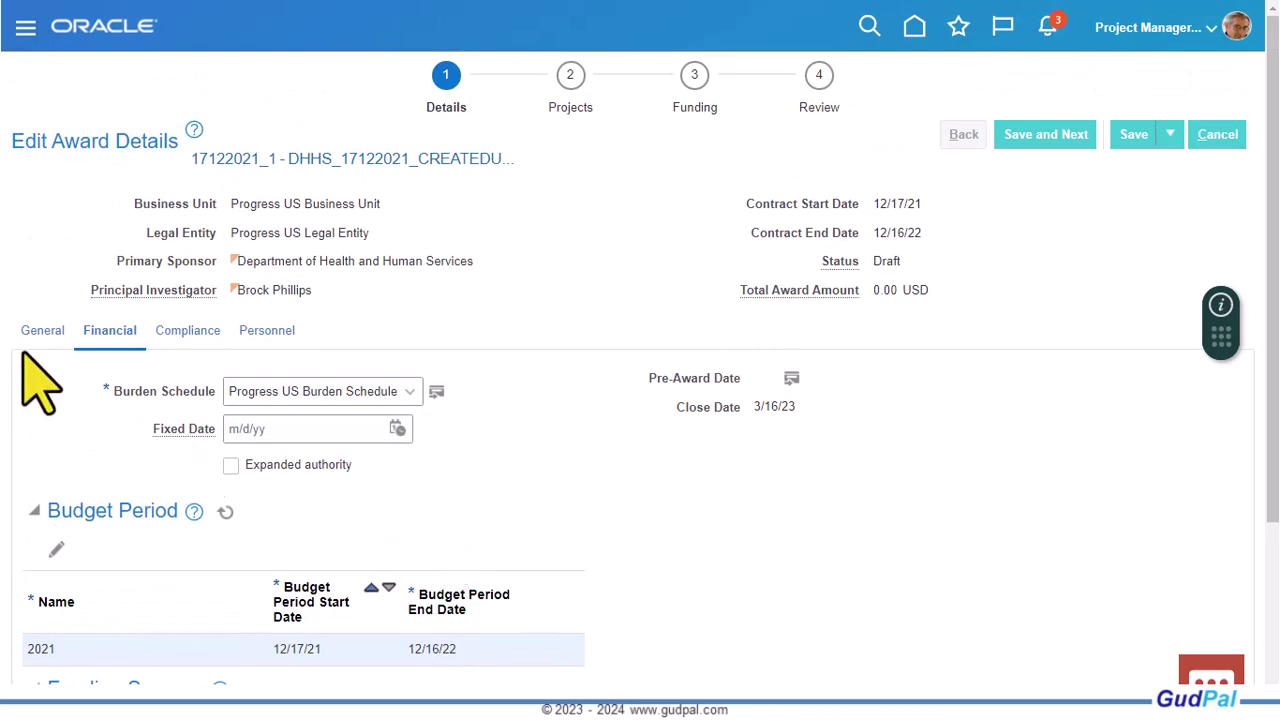
pyautogui.click(42, 332)
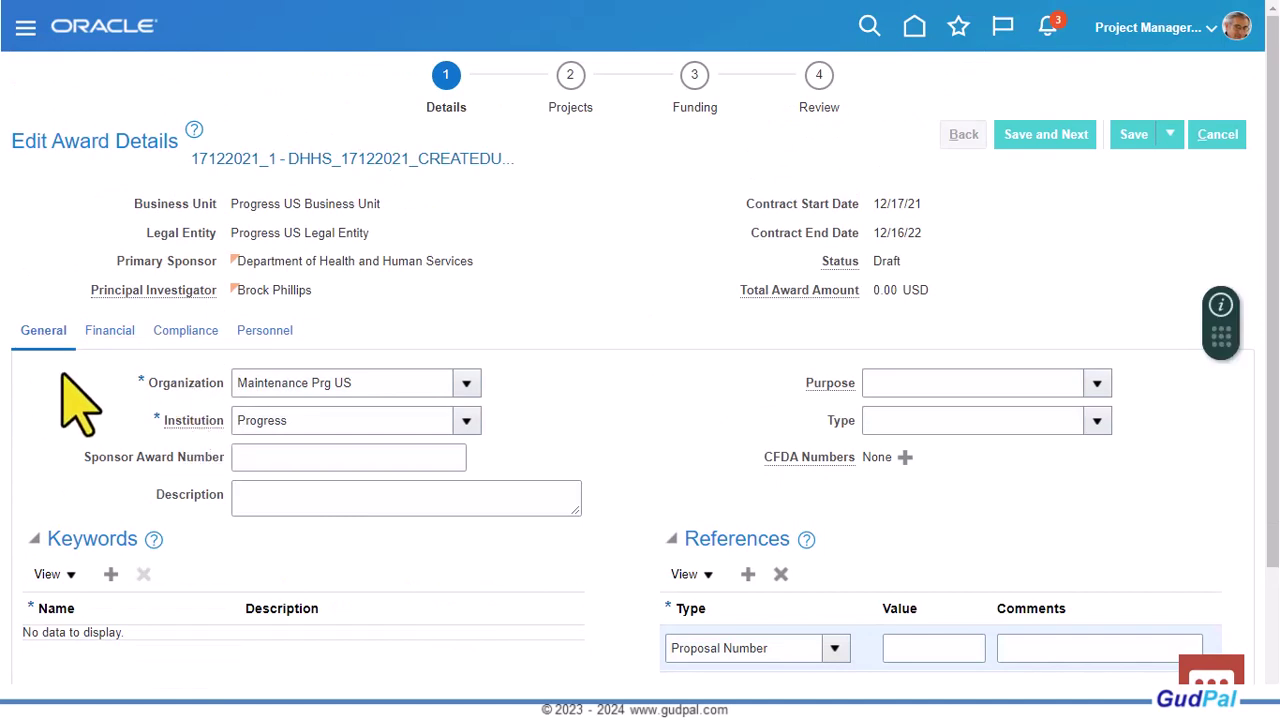
pyautogui.scroll(-2, 80, 400)
pyautogui.scroll(-2, 545, 555)
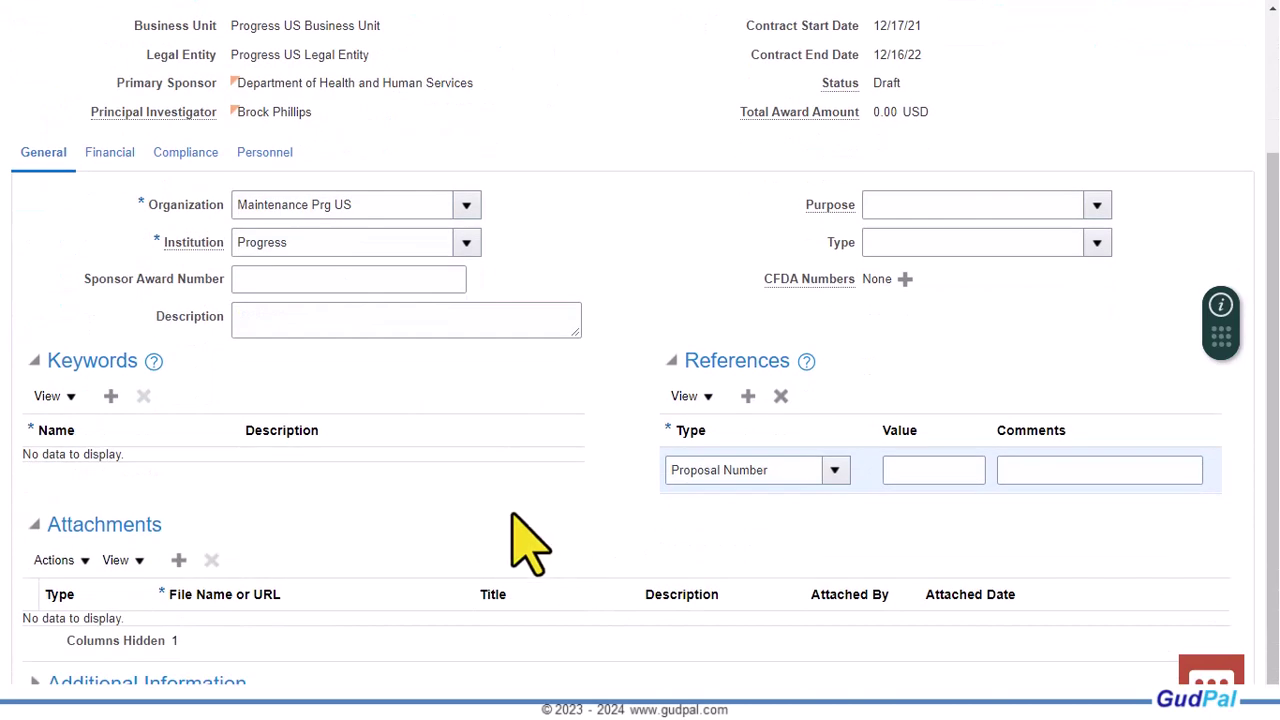
# Step: Review the new award's financial details, including burden schedule and organization credits, as well as its compliance terms and personnel
pyautogui.scroll(4, 512, 540)
pyautogui.click(109, 333)
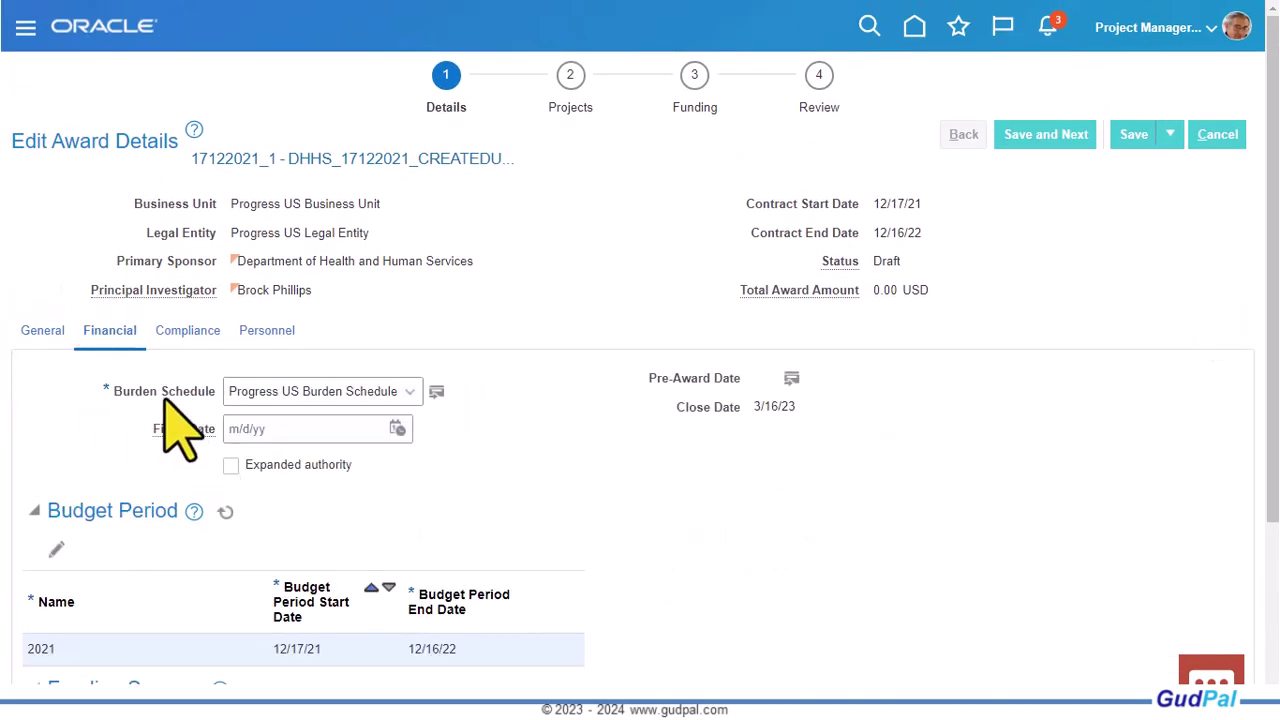
pyautogui.scroll(-3, 530, 450)
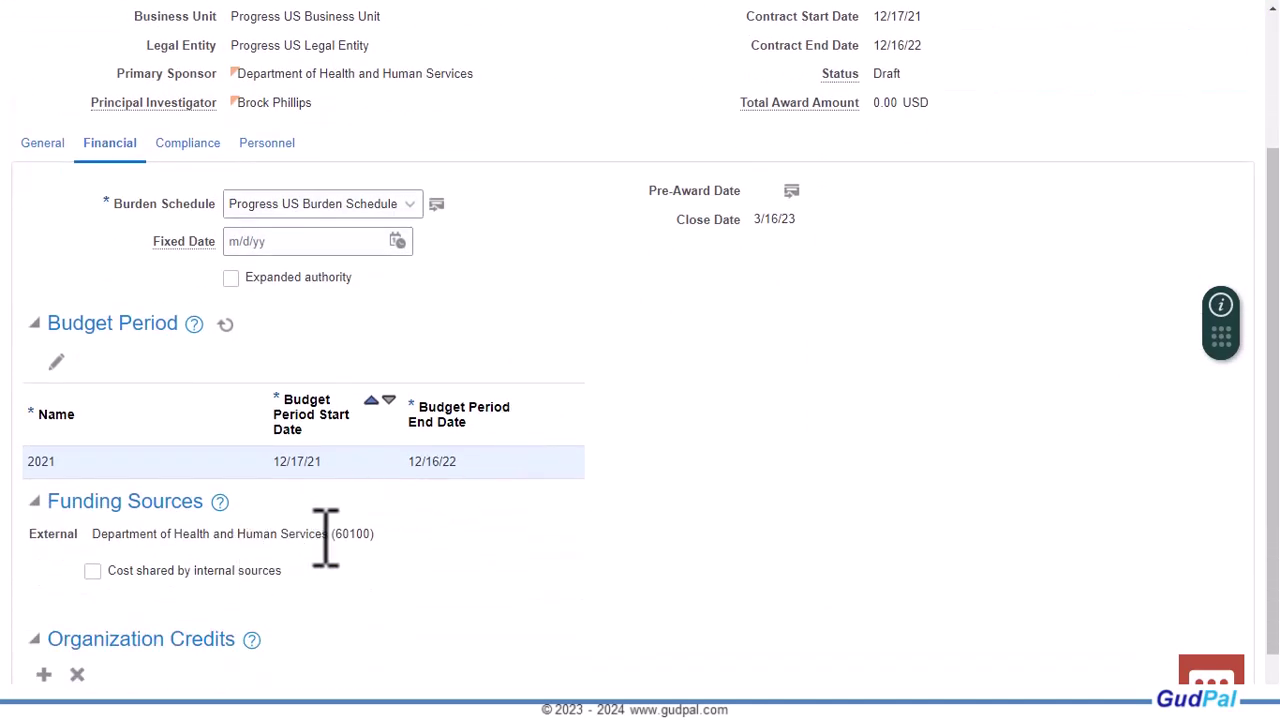
pyautogui.scroll(-1, 319, 547)
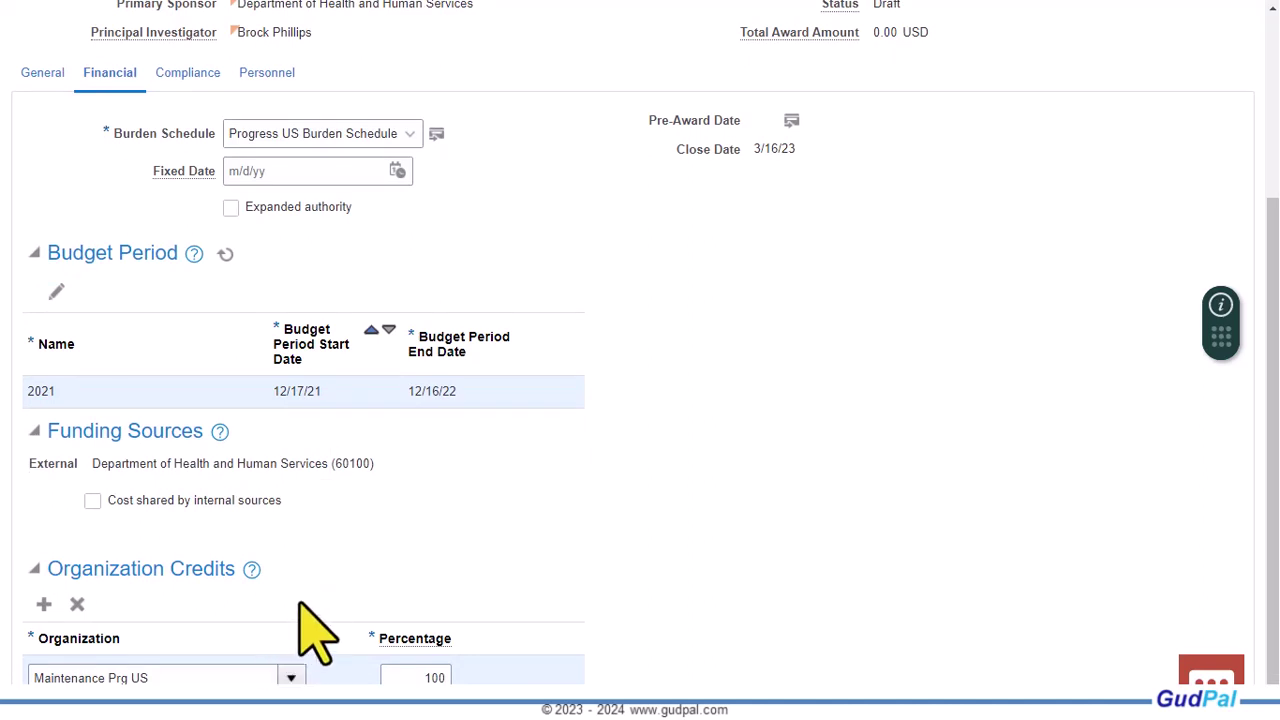
pyautogui.scroll(3, 490, 545)
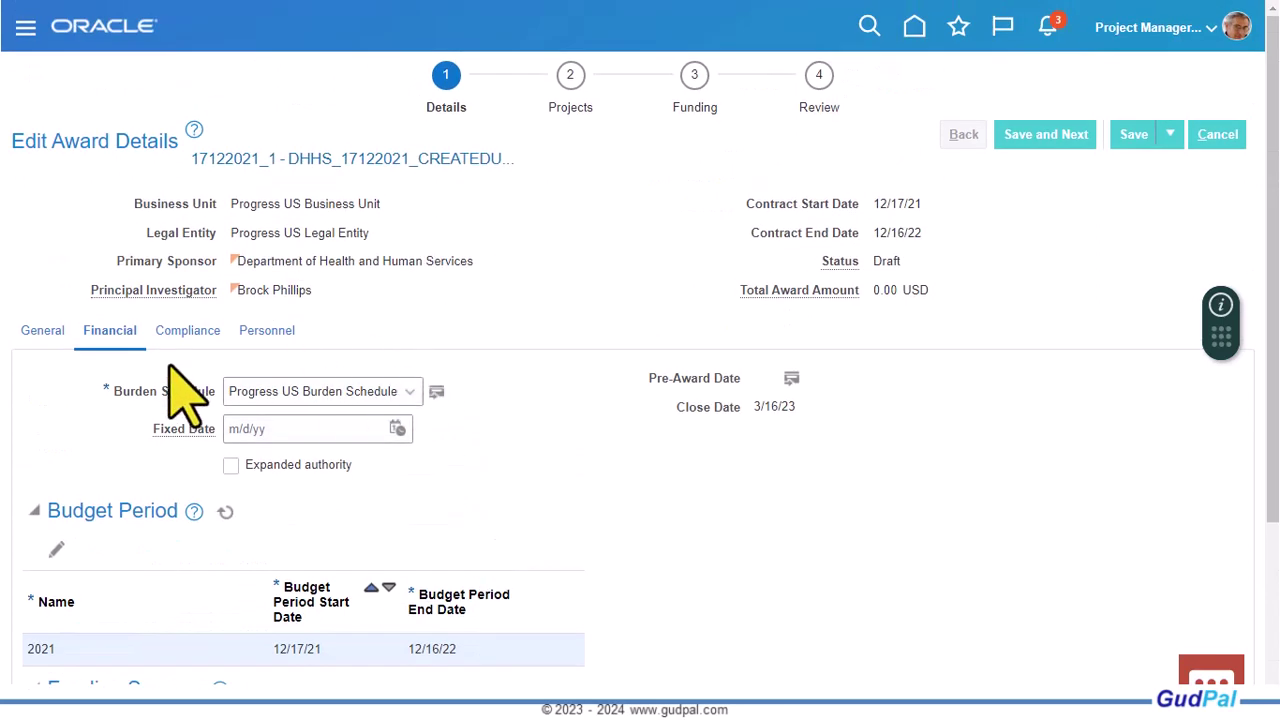
pyautogui.click(38, 388)
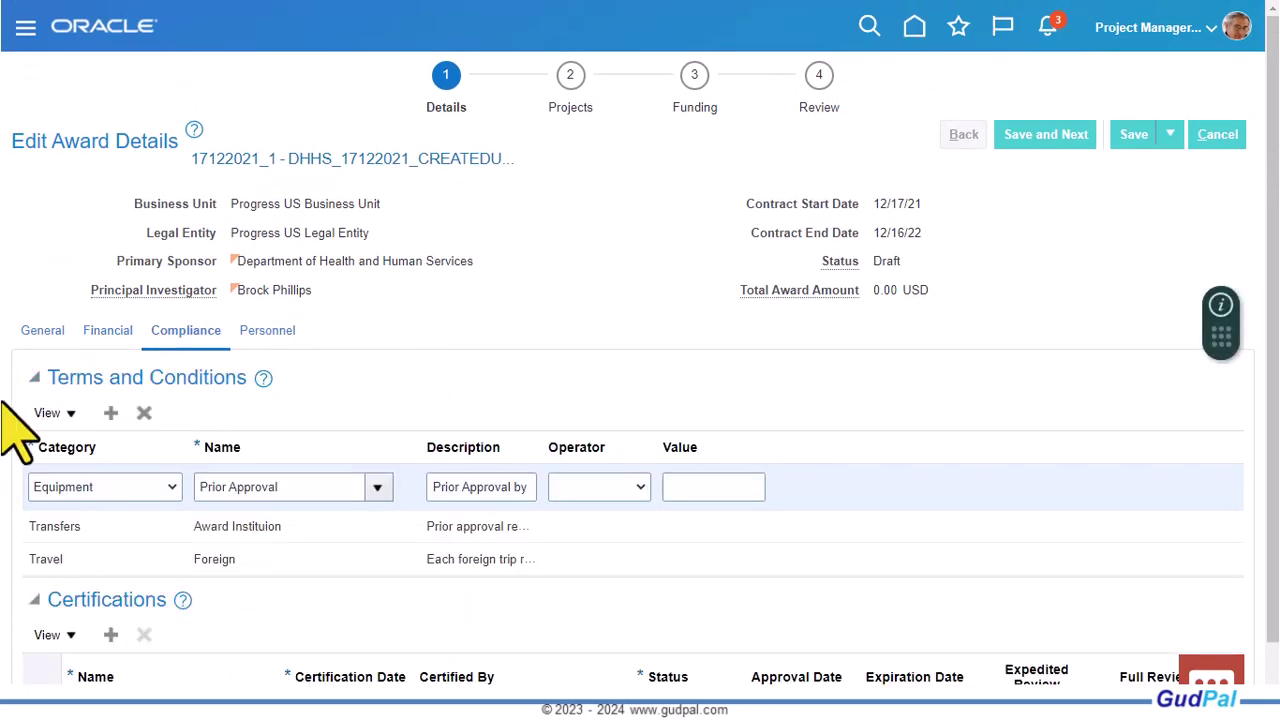
pyautogui.click(14, 384)
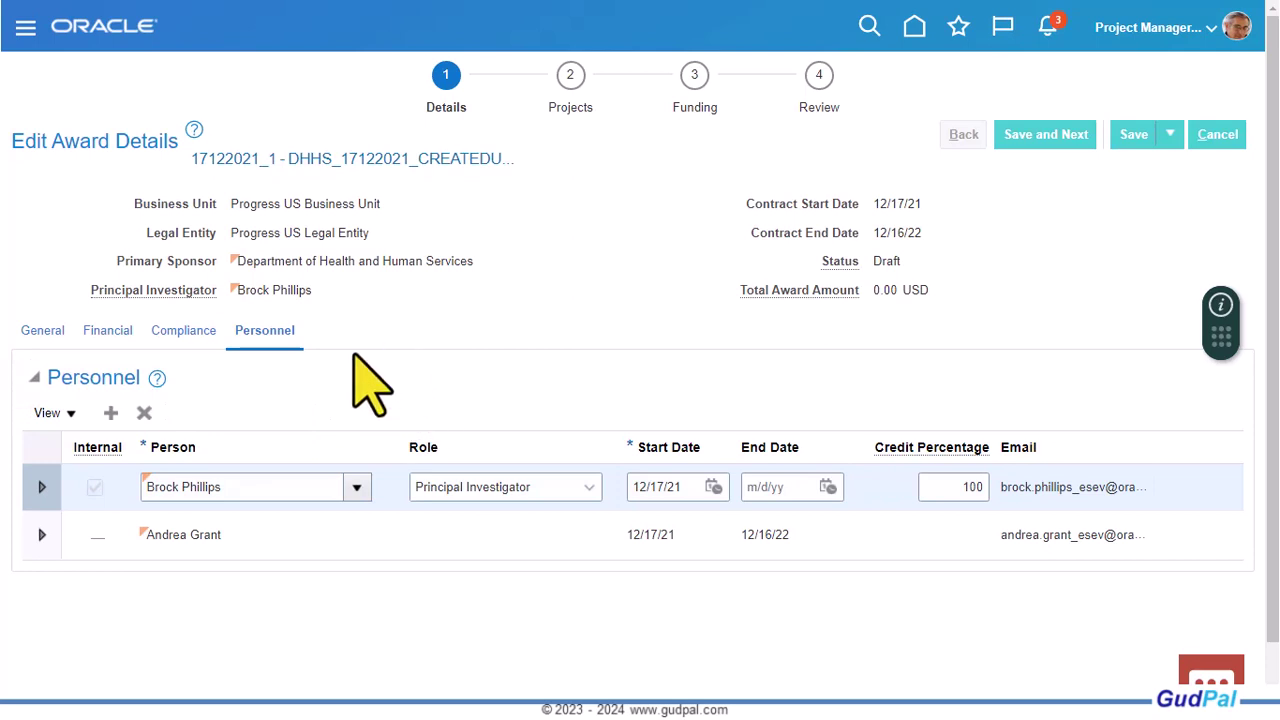
# Step: Proceed through the award's projects without associating one, and examine the funding summary and funding graphs
pyautogui.click(570, 76)
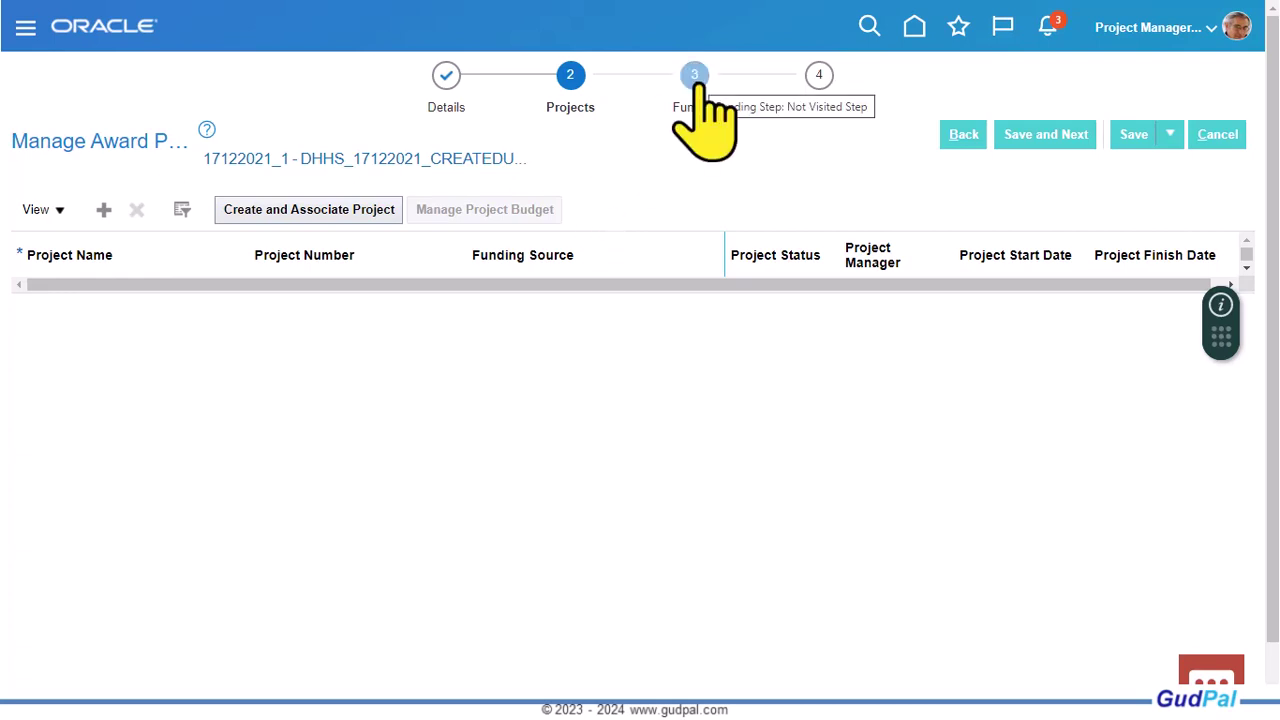
pyautogui.click(699, 86)
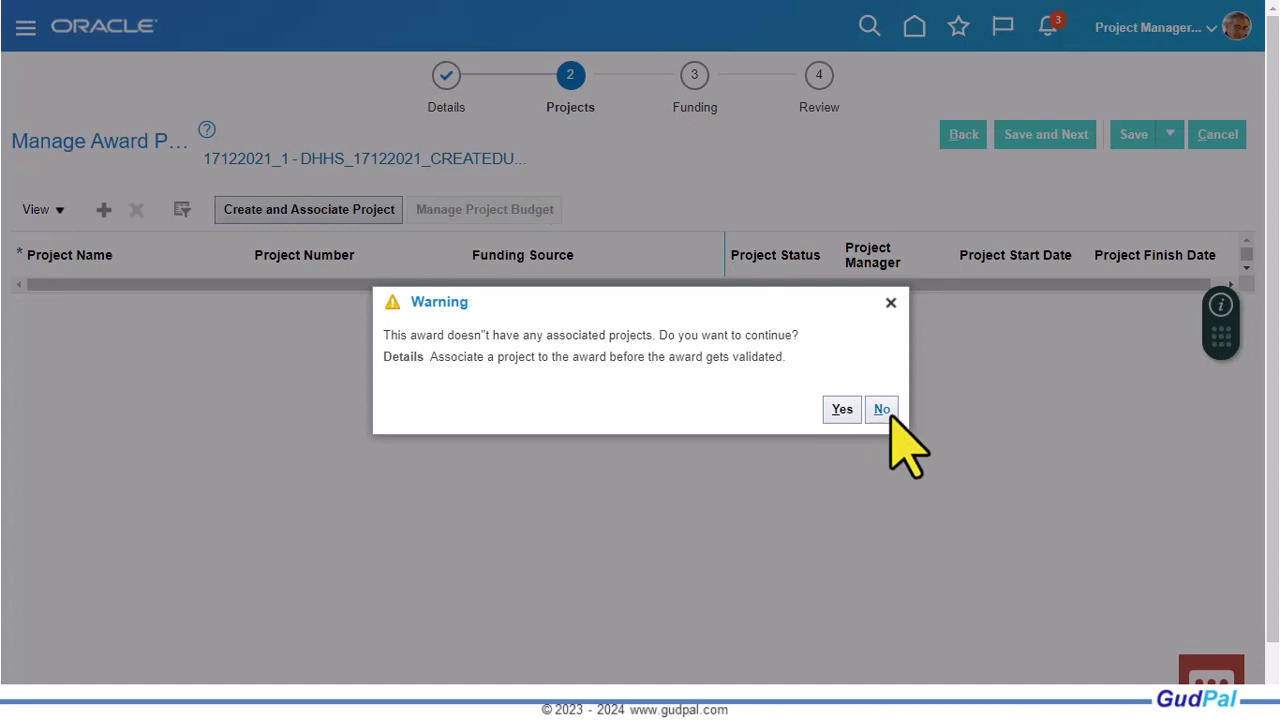
pyautogui.click(840, 414)
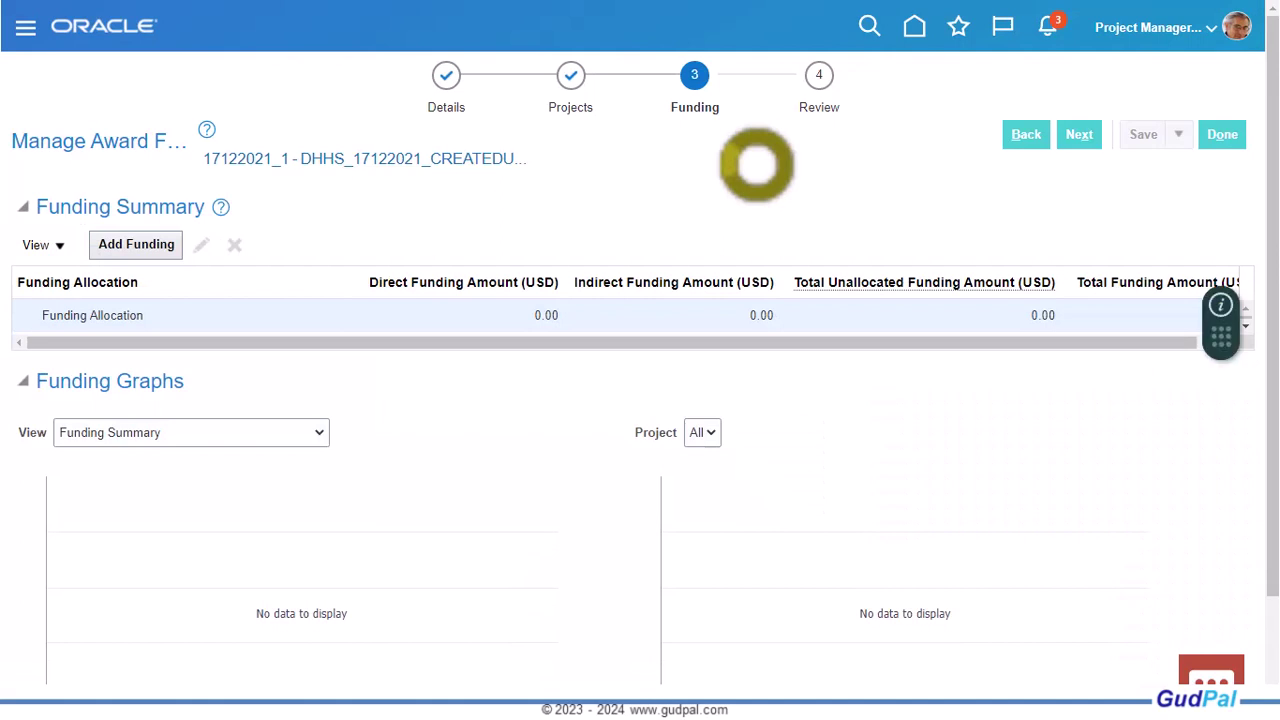
pyautogui.scroll(-2, 786, 214)
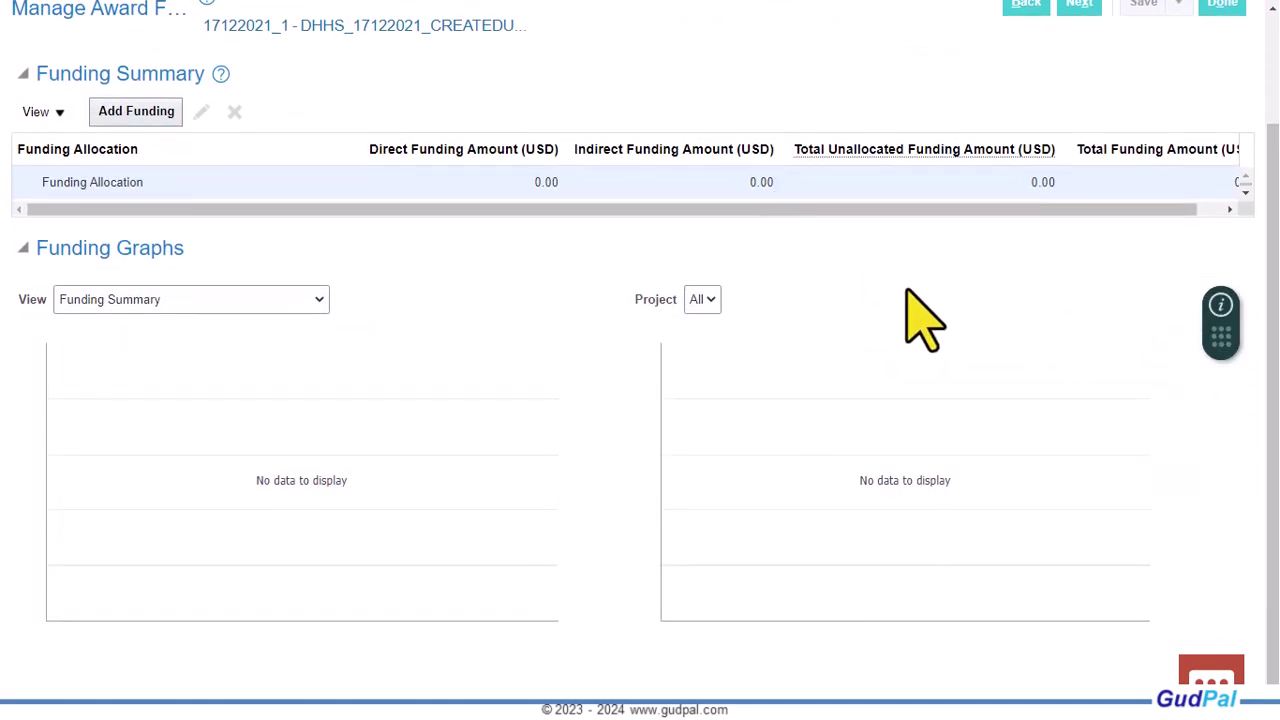
pyautogui.scroll(2, 906, 294)
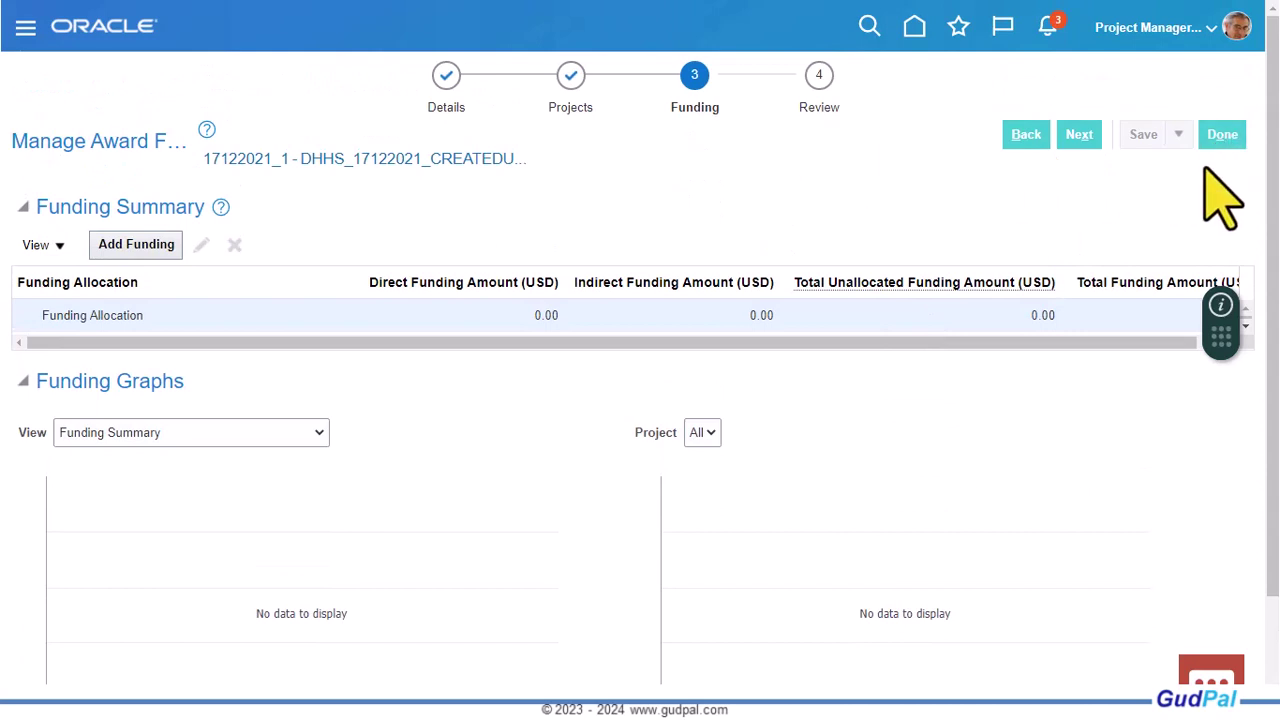
# Step: Go back to the award's projects, continue again without an associated project, and recheck the funding page
pyautogui.click(1022, 137)
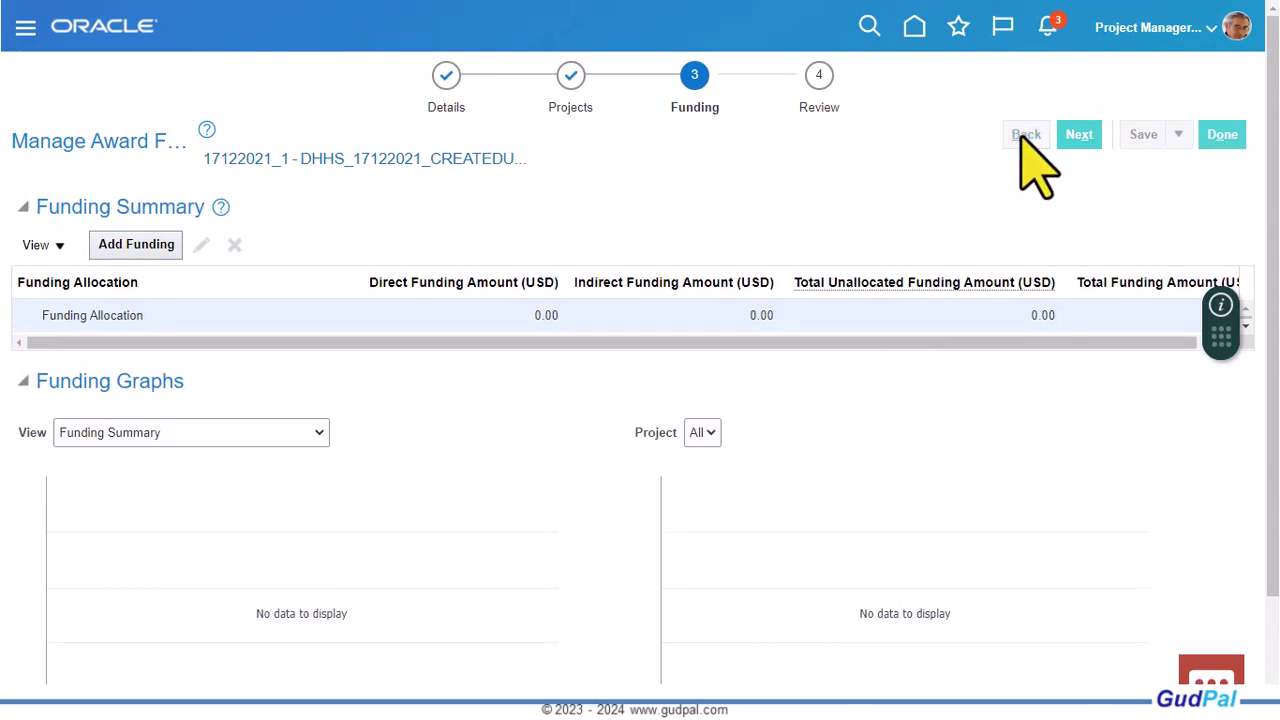
pyautogui.click(694, 80)
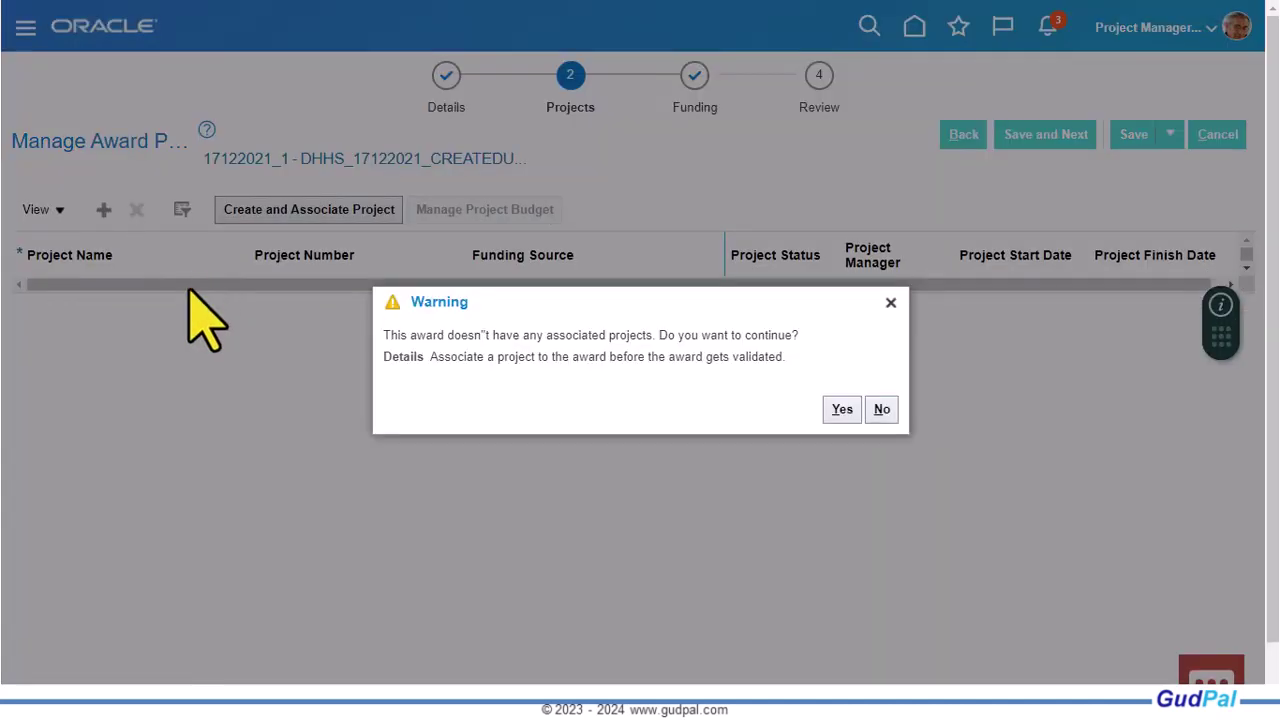
pyautogui.click(843, 410)
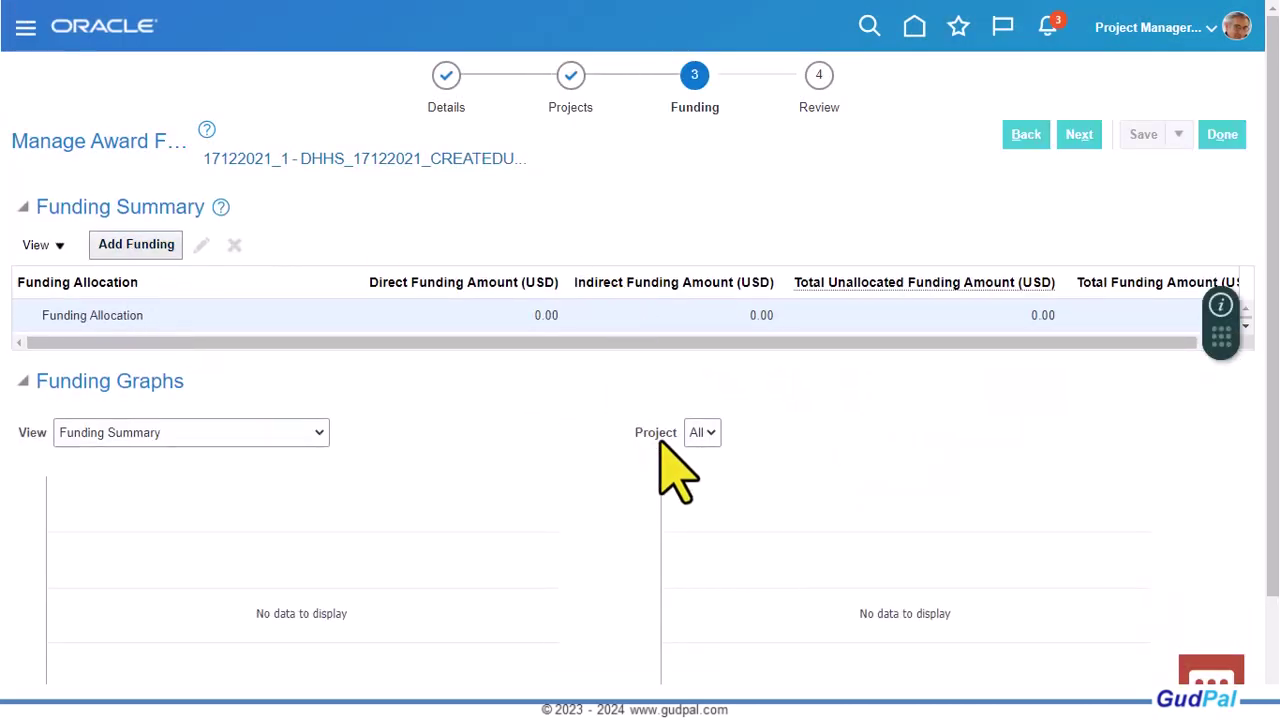
pyautogui.scroll(-1, 660, 441)
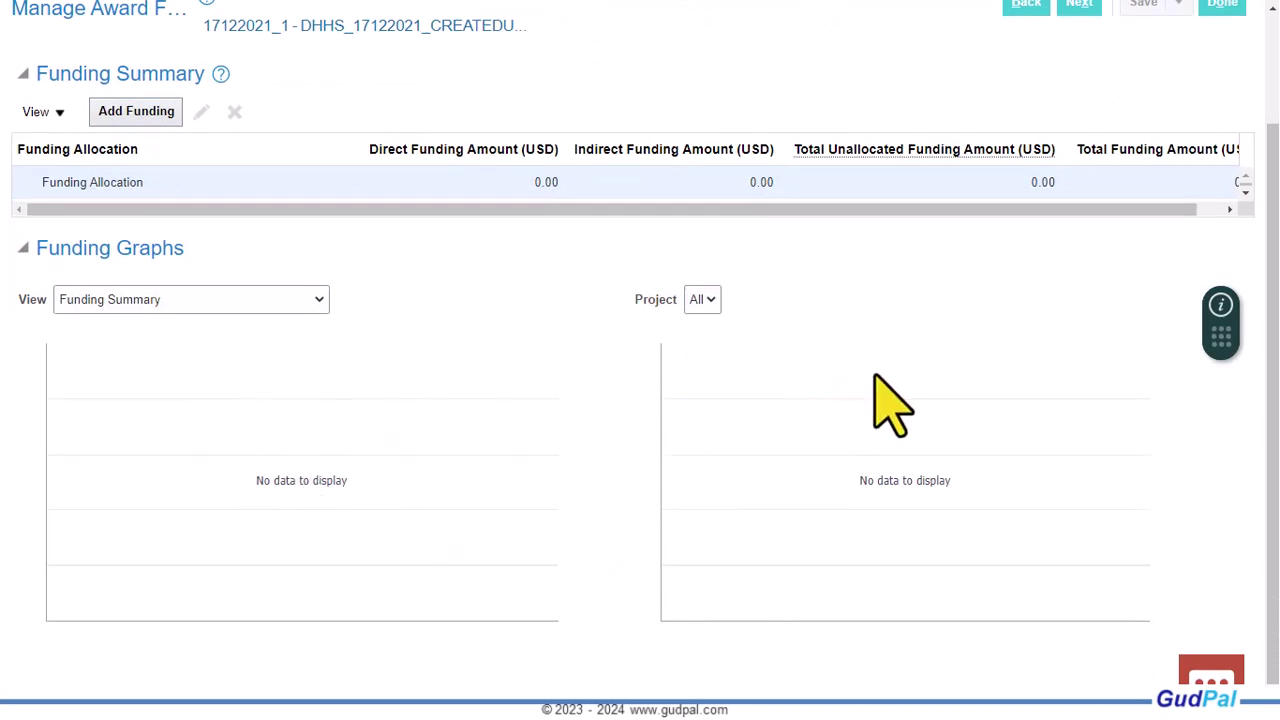
pyautogui.scroll(1, 900, 410)
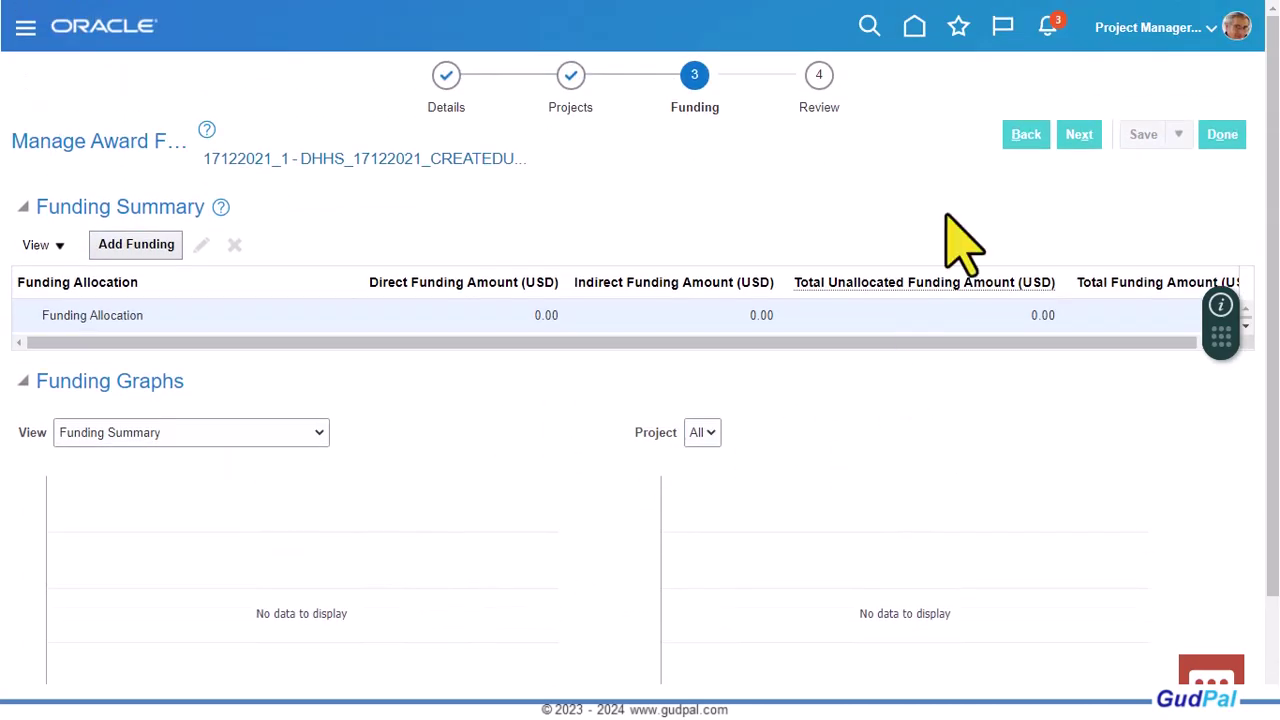
# Step: Return to the award's details, save them, and close the award's overview to get back to the awards list
pyautogui.click(446, 80)
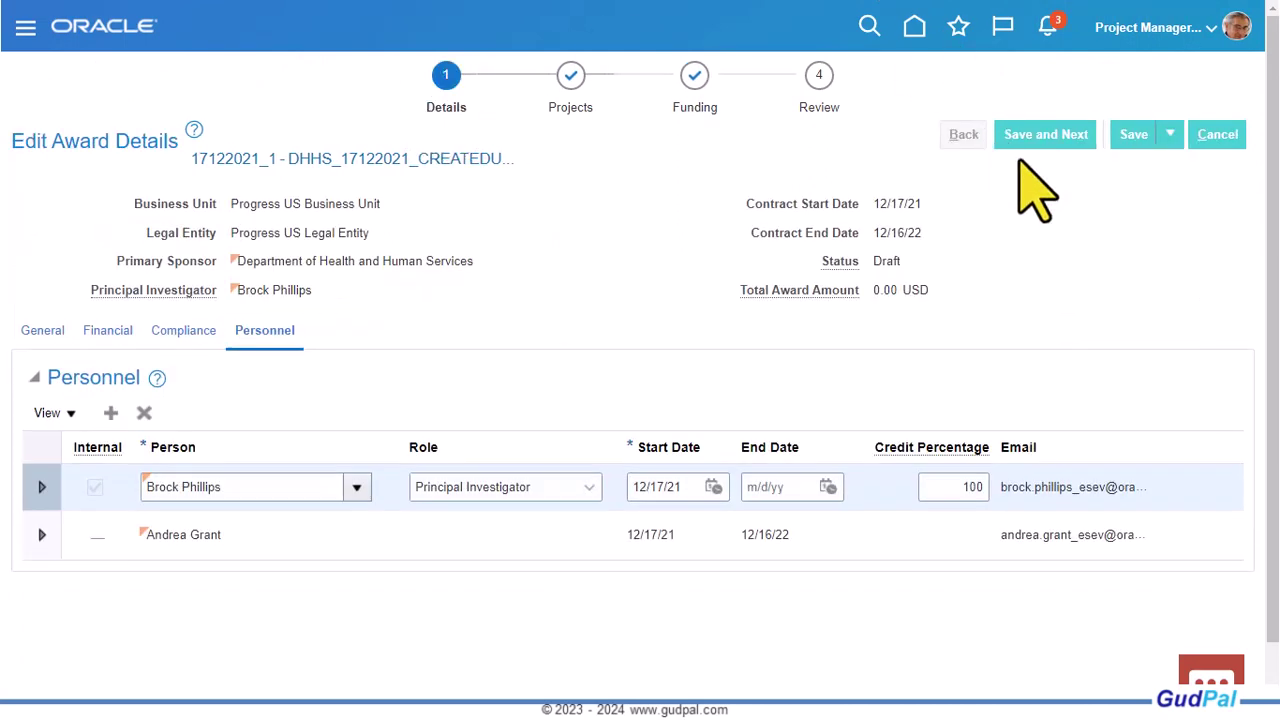
pyautogui.click(1040, 140)
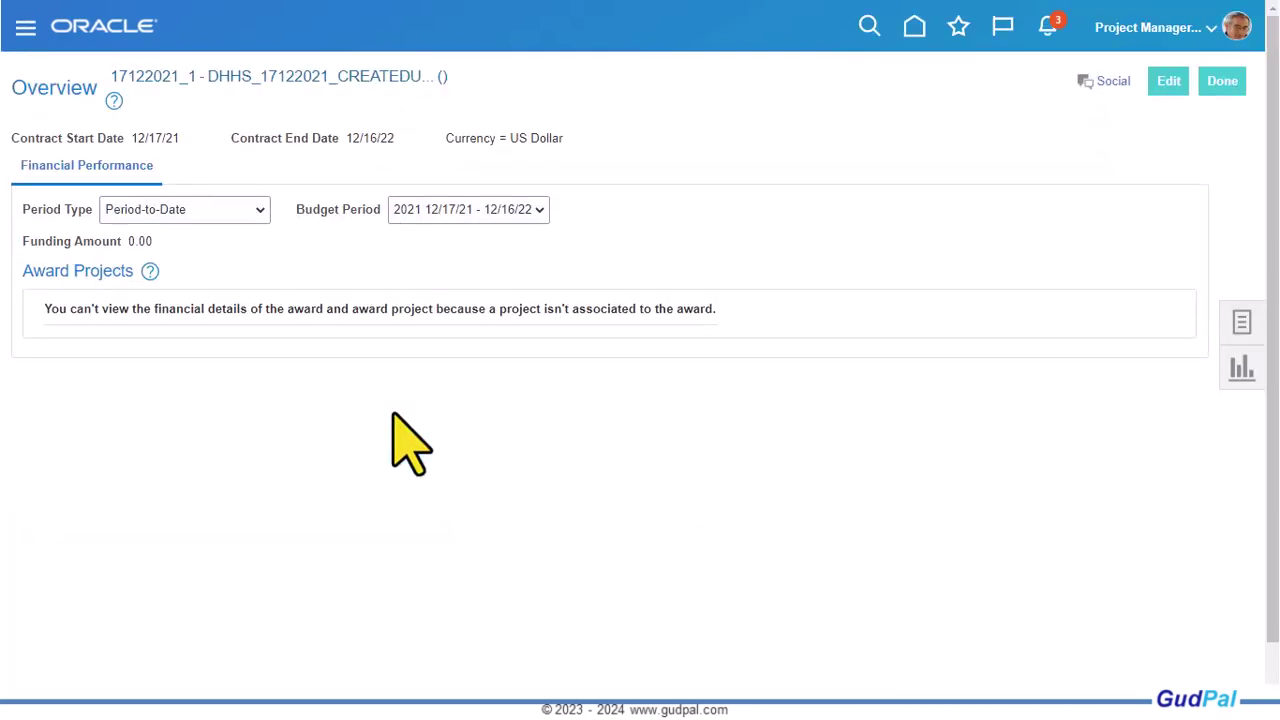
pyautogui.click(1222, 81)
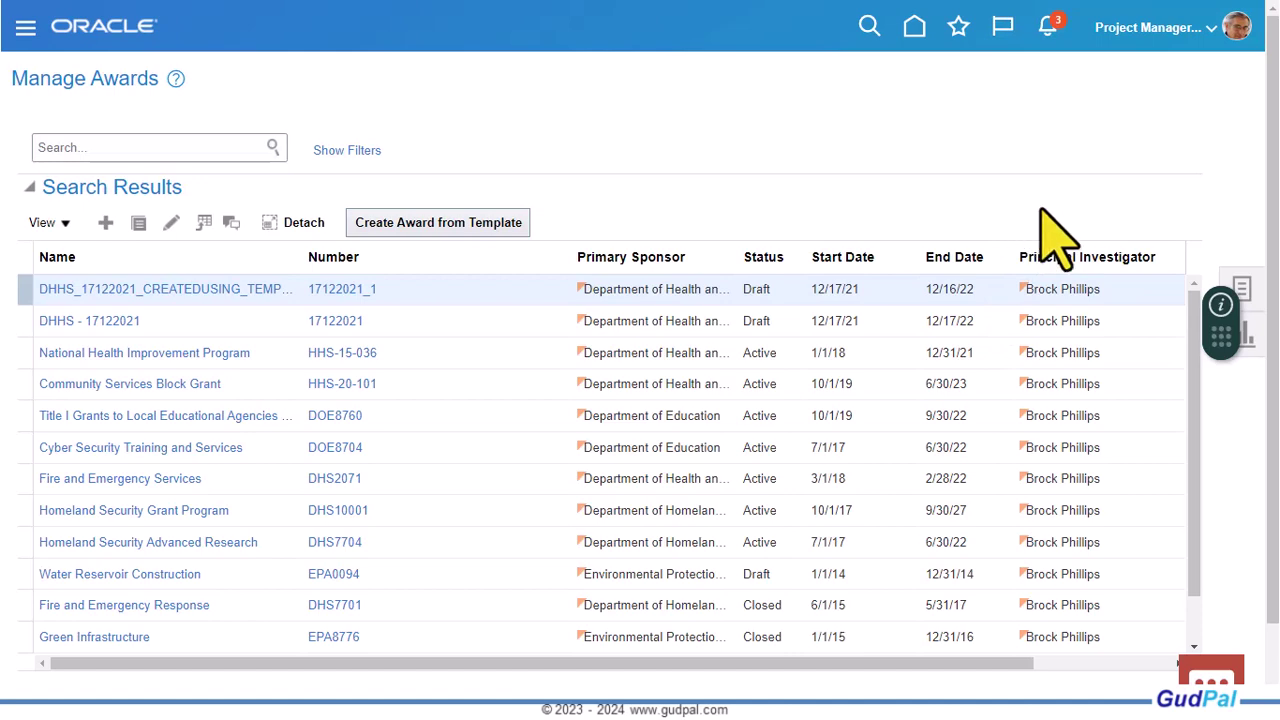
# Step: Check the award projects of the template-based award and of DHHS - 17122021 in the awards list
pyautogui.scroll(-1, 1080, 240)
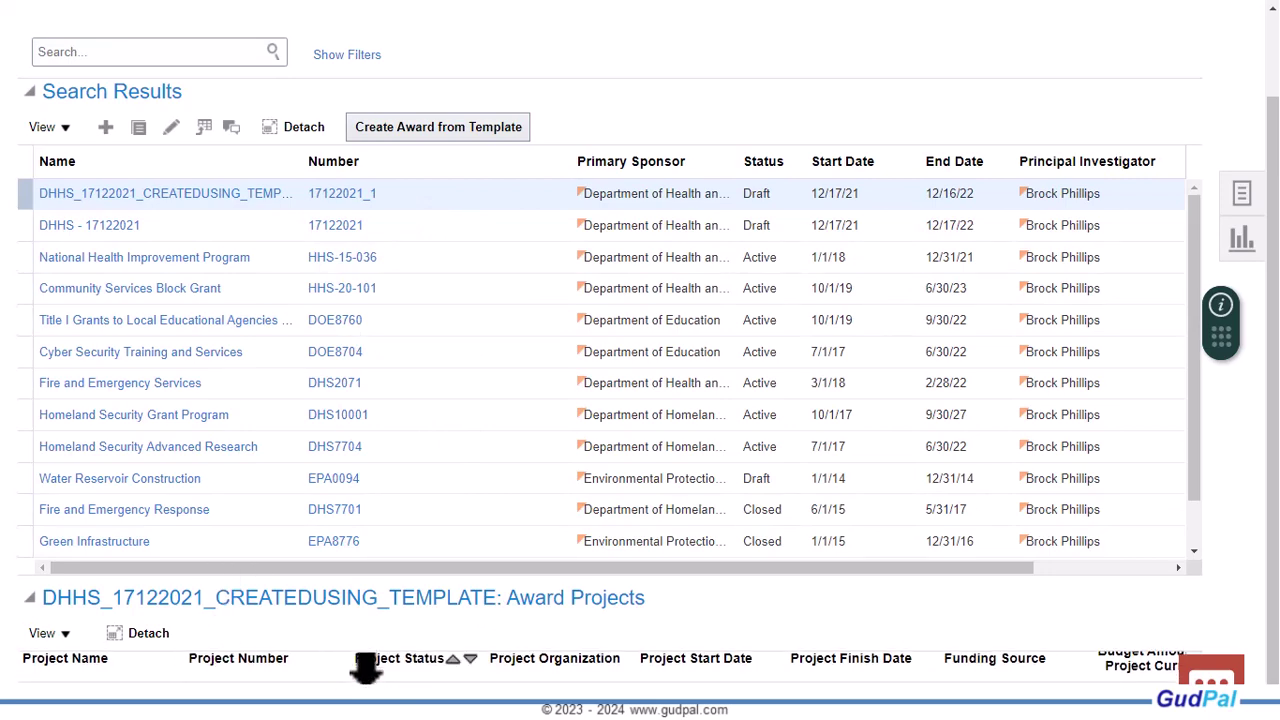
pyautogui.click(240, 222)
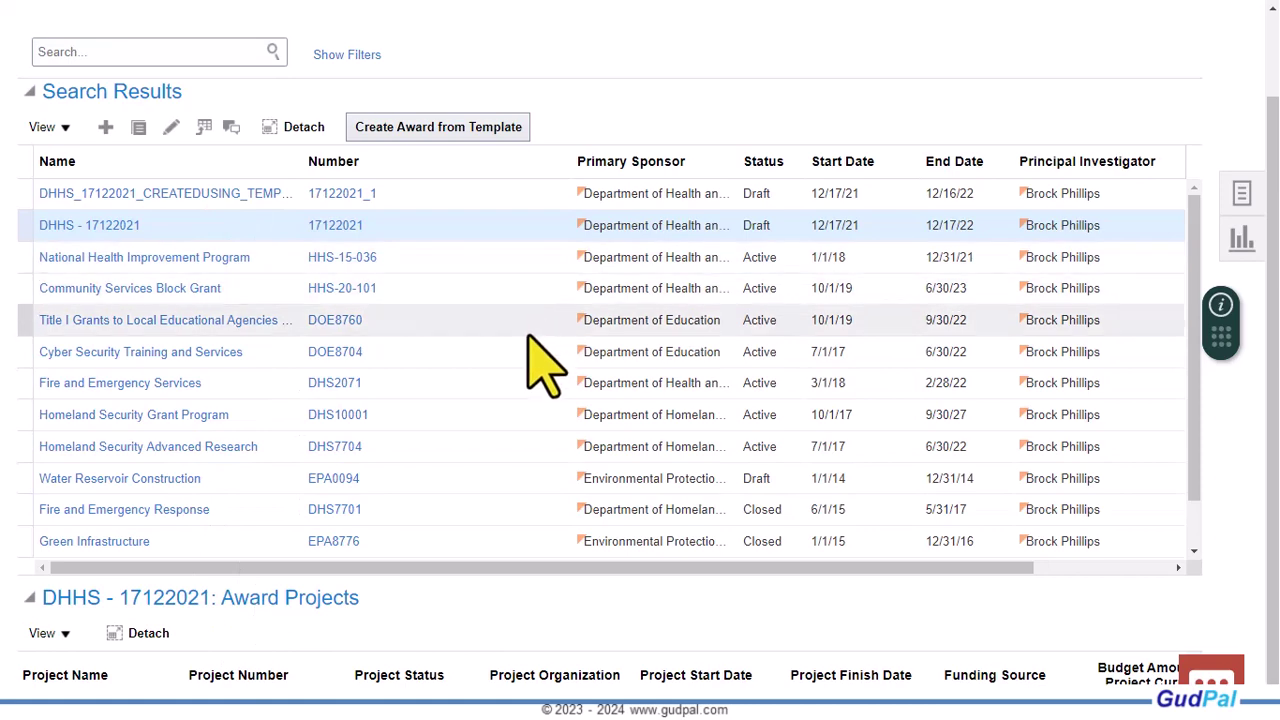
pyautogui.scroll(2, 531, 349)
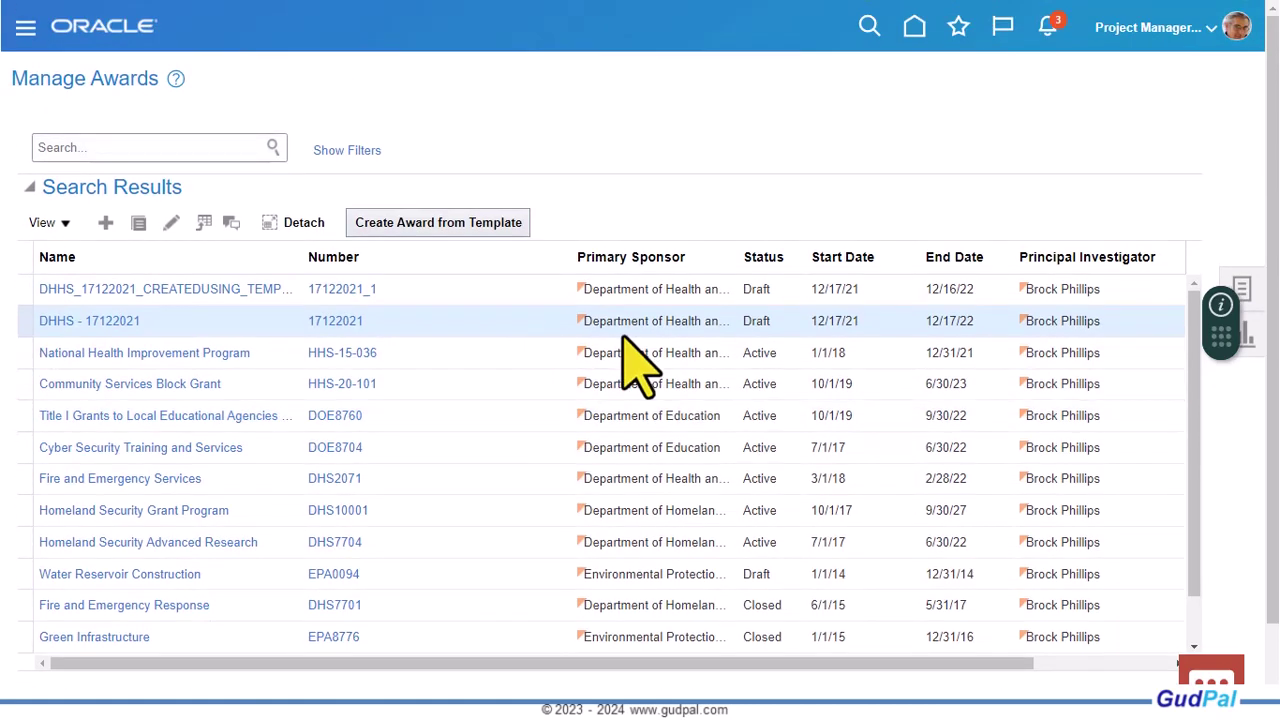